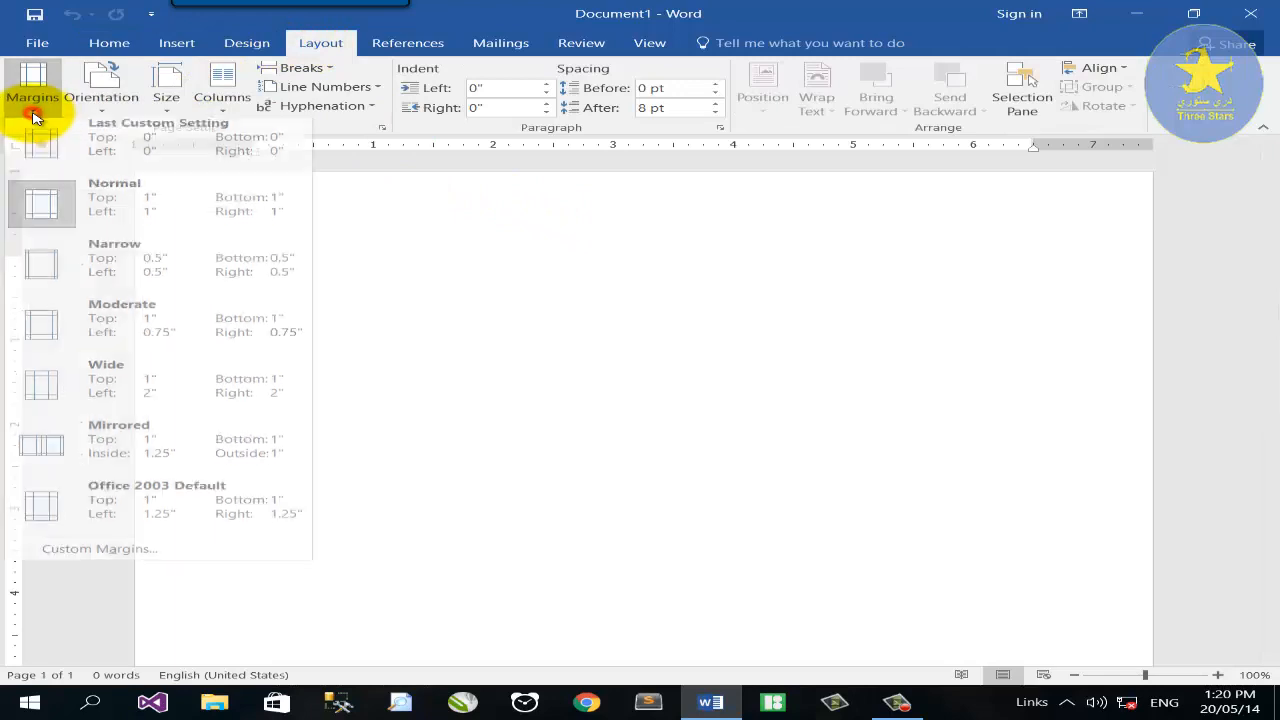
# Set all page margins to 0 and change the paper size to A4.
pyautogui.click(76, 560)
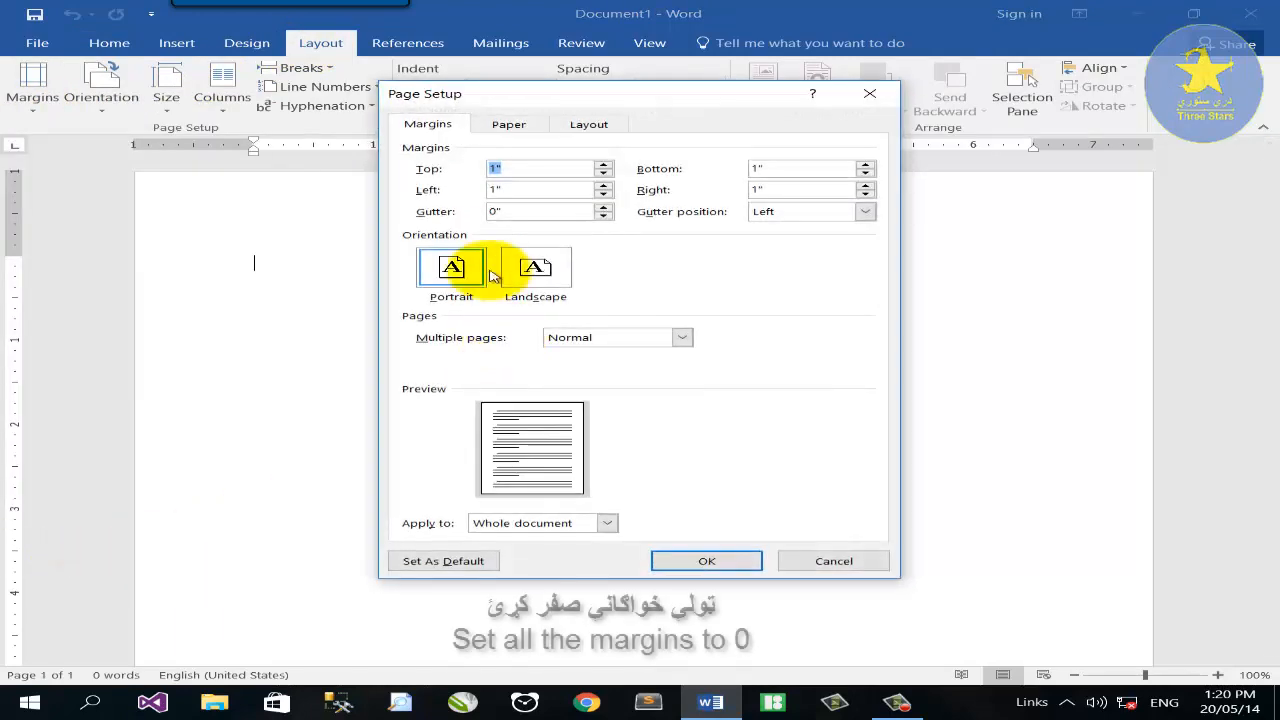
pyautogui.click(512, 190)
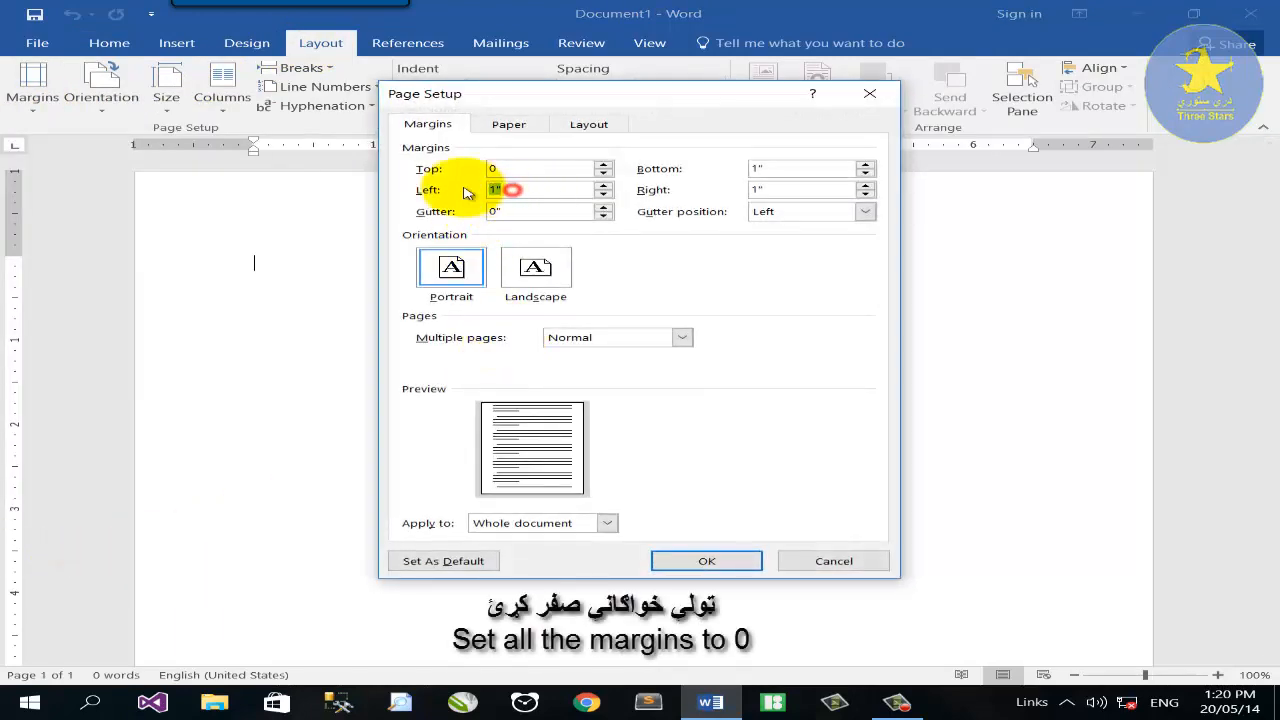
pyautogui.write('0')
pyautogui.doubleClick(773, 168)
pyautogui.write('0')
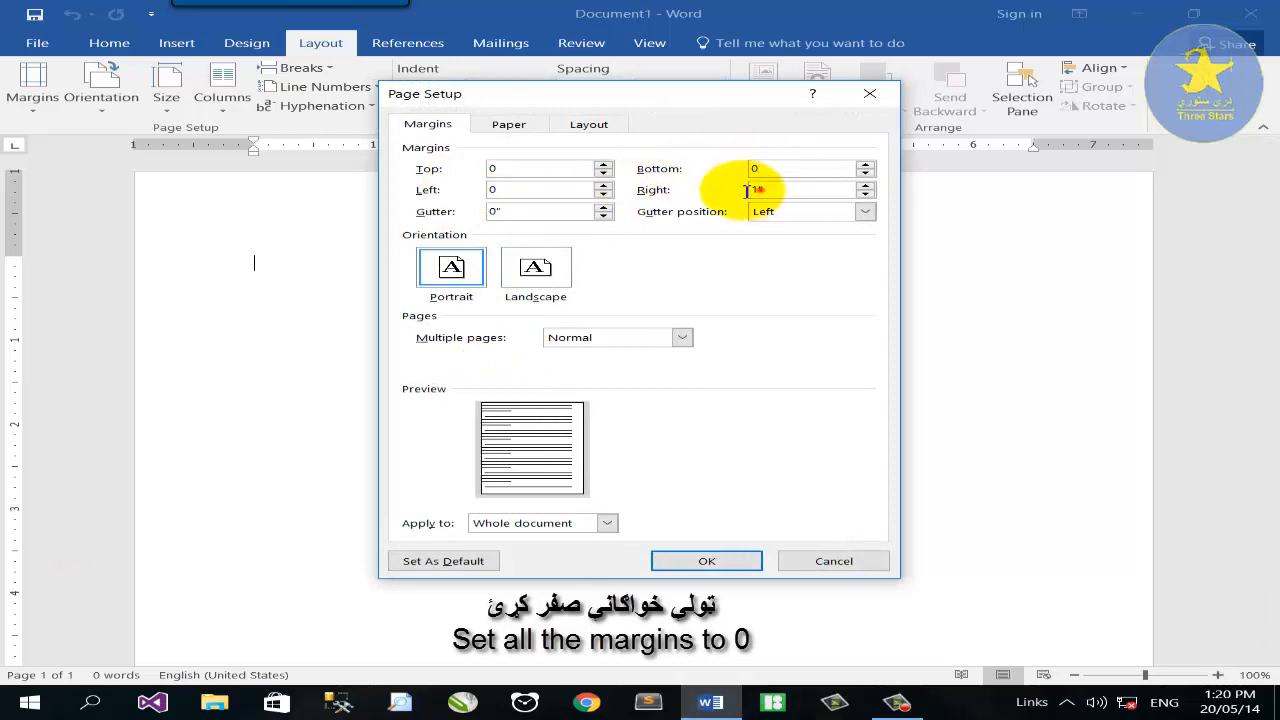
pyautogui.doubleClick(746, 190)
pyautogui.write('0')
pyautogui.click(707, 561)
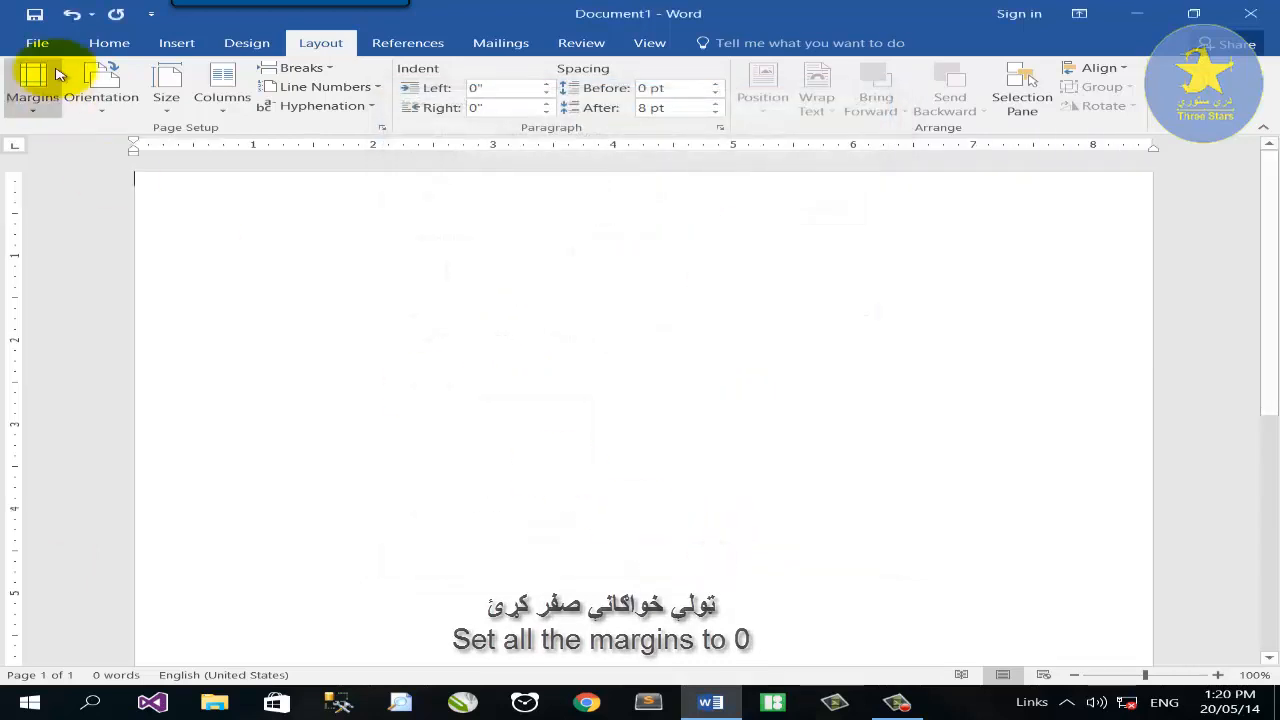
pyautogui.click(166, 92)
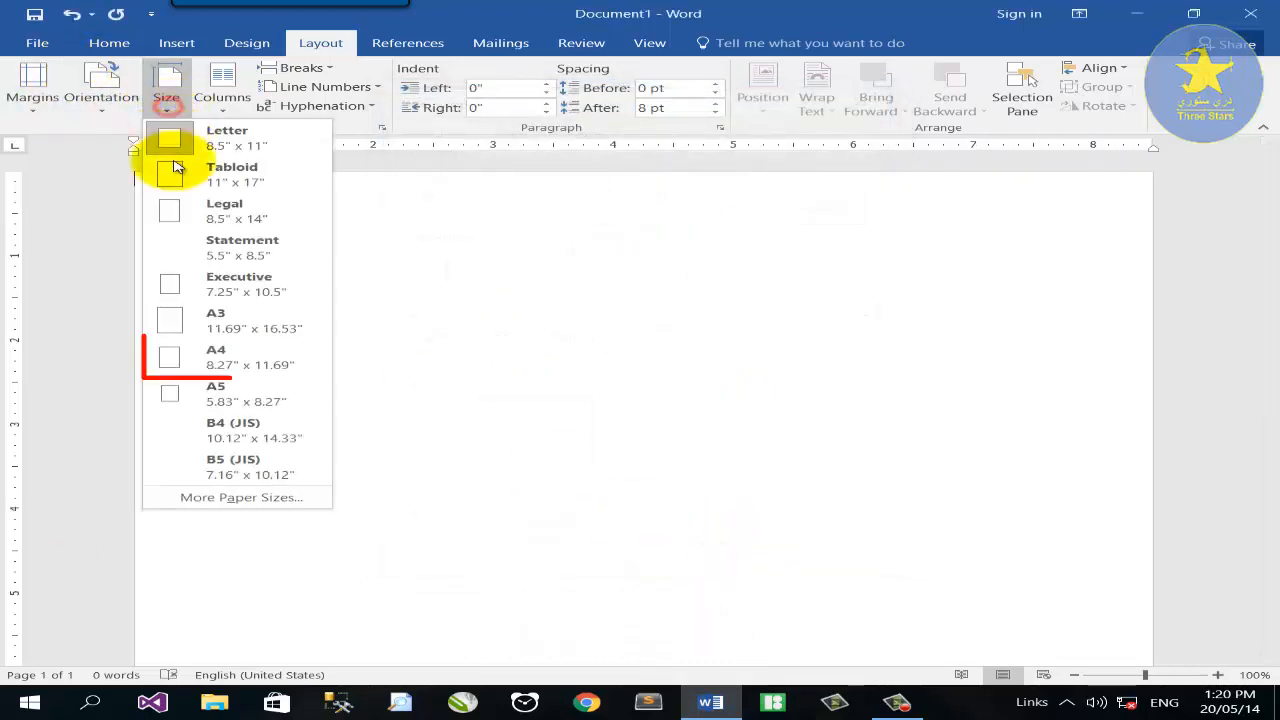
pyautogui.click(196, 355)
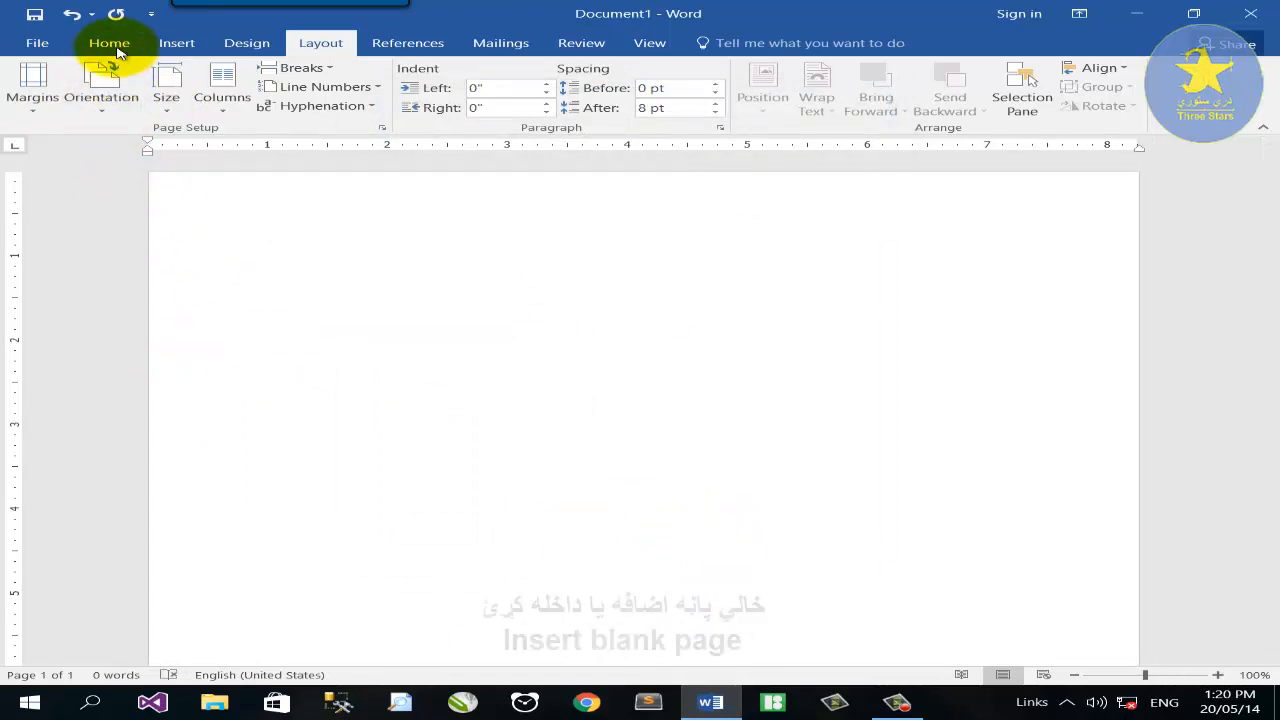
# Add a blank second page and display the pages side by side with Multiple Pages.
pyautogui.click(180, 44)
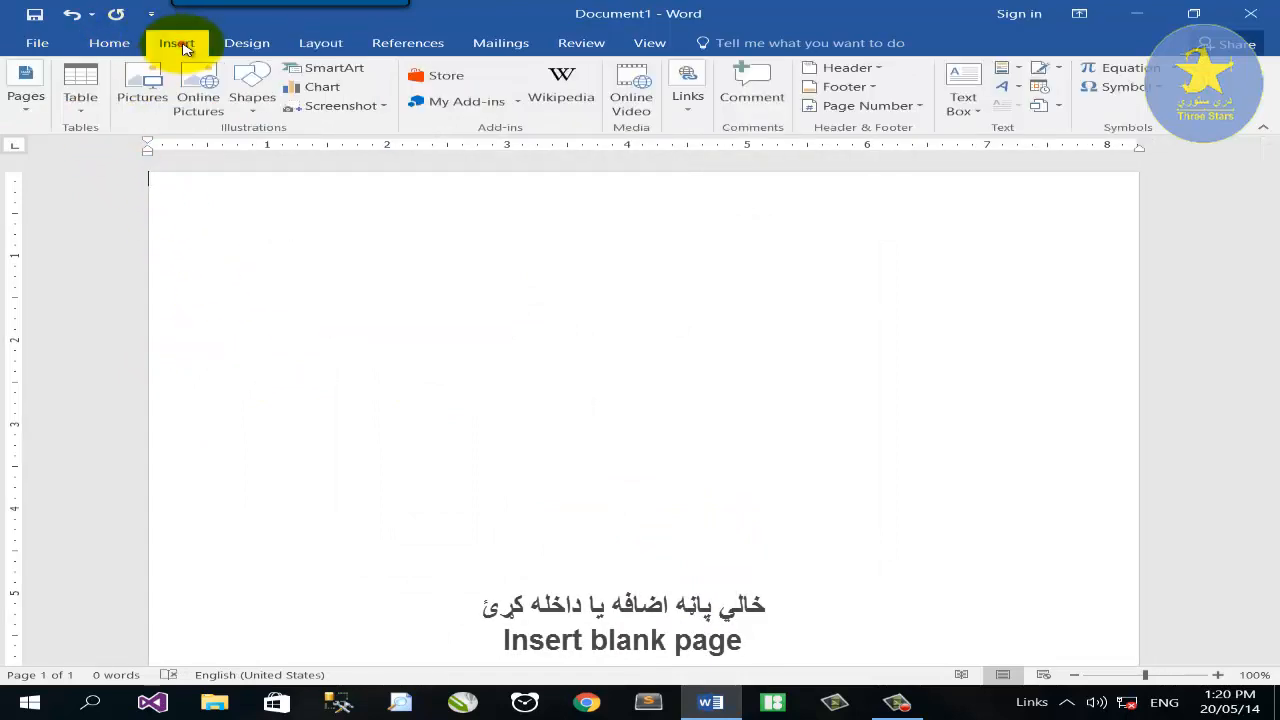
pyautogui.click(30, 108)
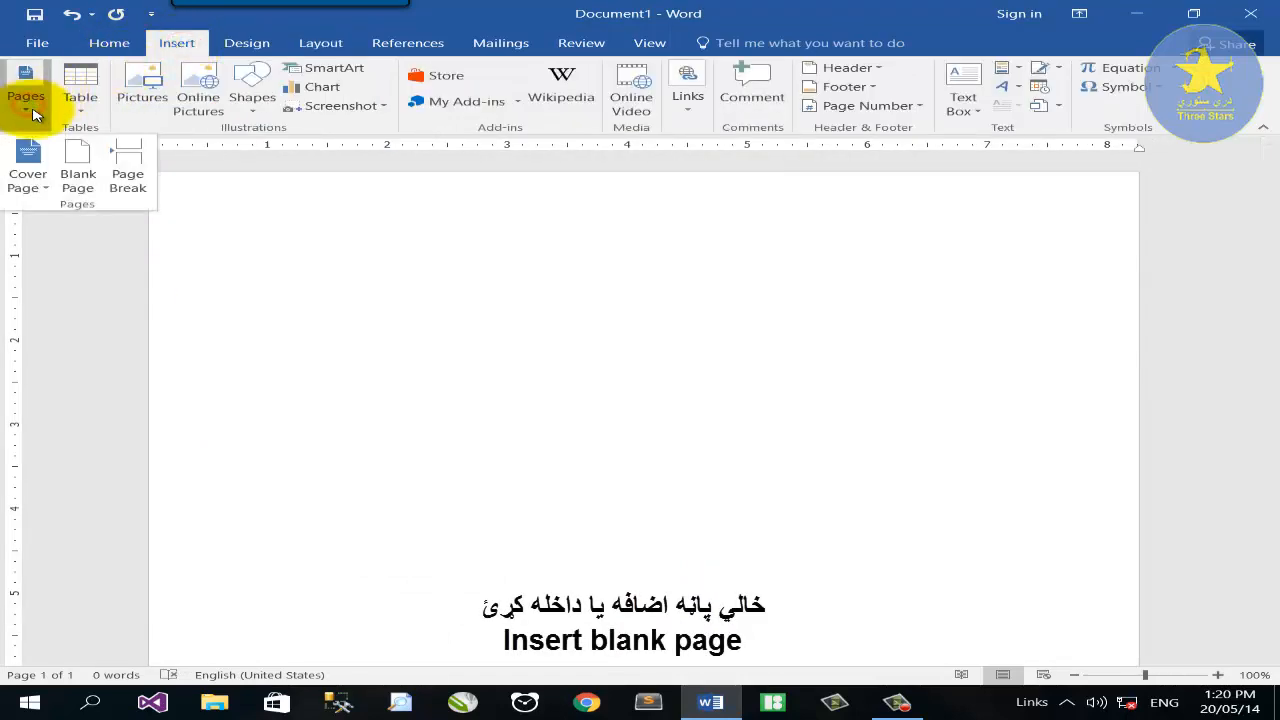
pyautogui.click(76, 165)
pyautogui.click(320, 43)
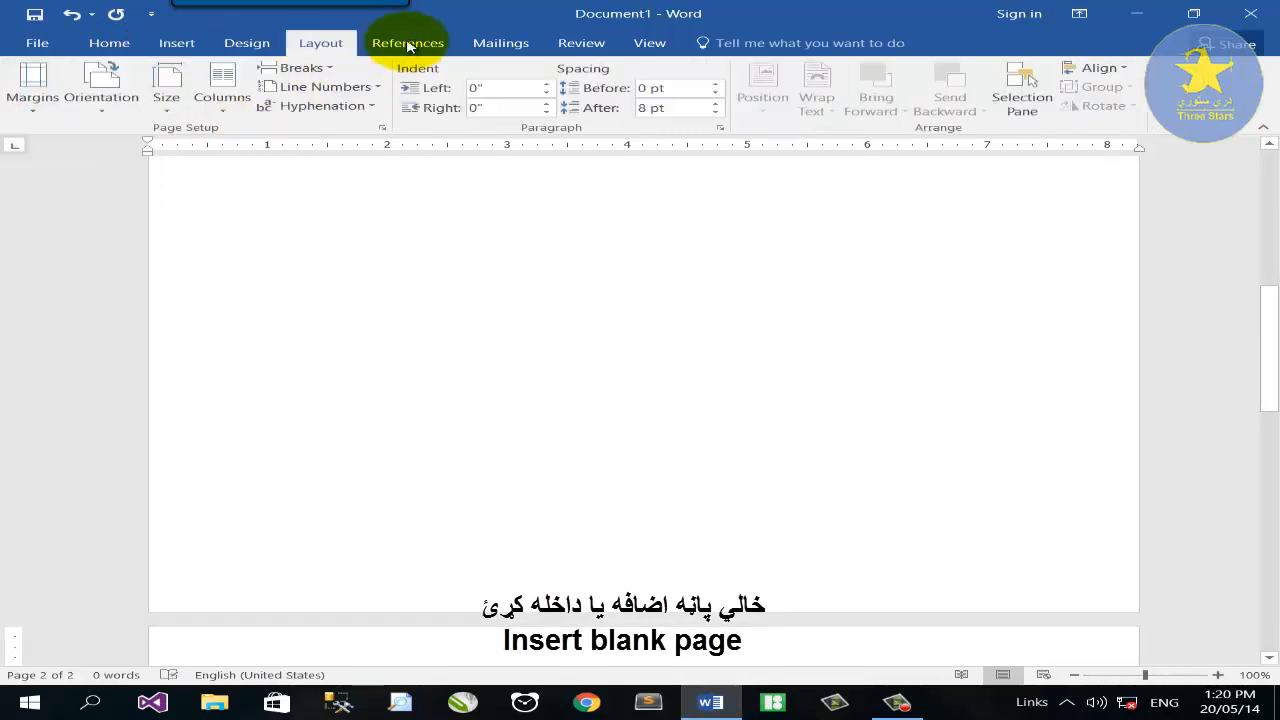
pyautogui.click(649, 43)
pyautogui.click(532, 88)
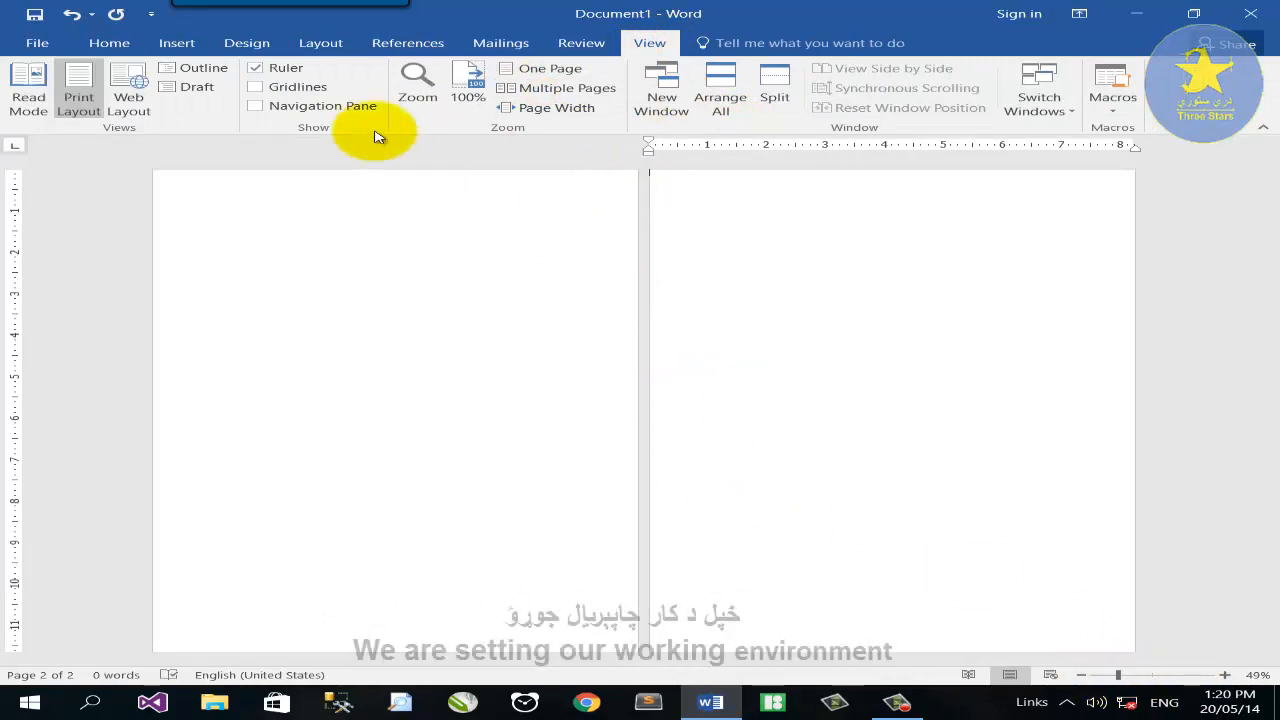
pyautogui.click(172, 44)
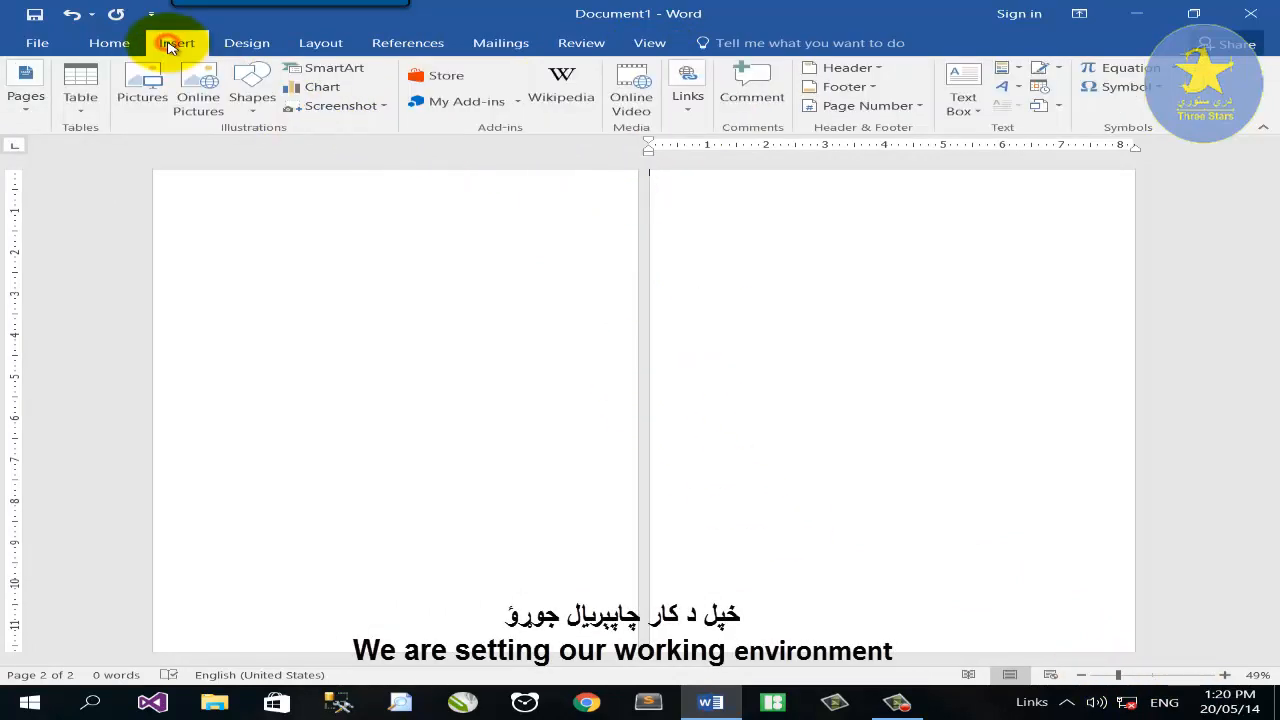
# Insert 'awesome creative 7TH.PNG', stretch it over page 1, and zoom to 110%.
pyautogui.click(142, 92)
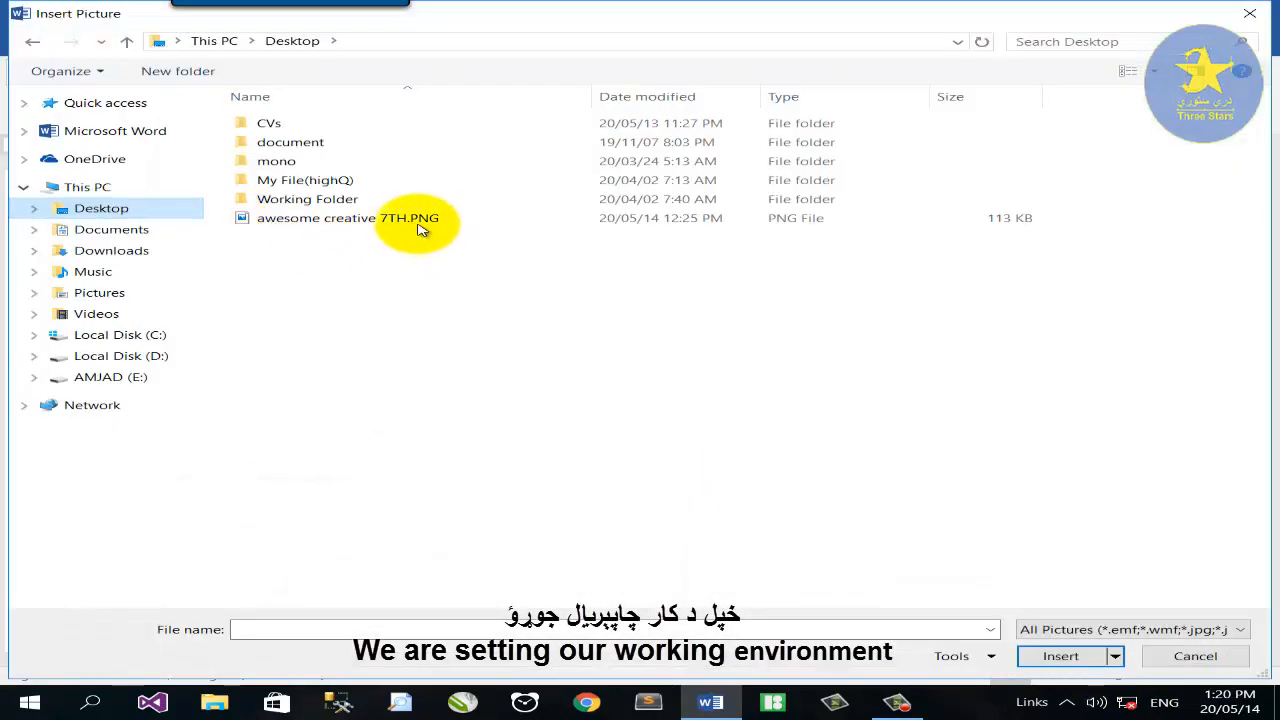
pyautogui.doubleClick(412, 216)
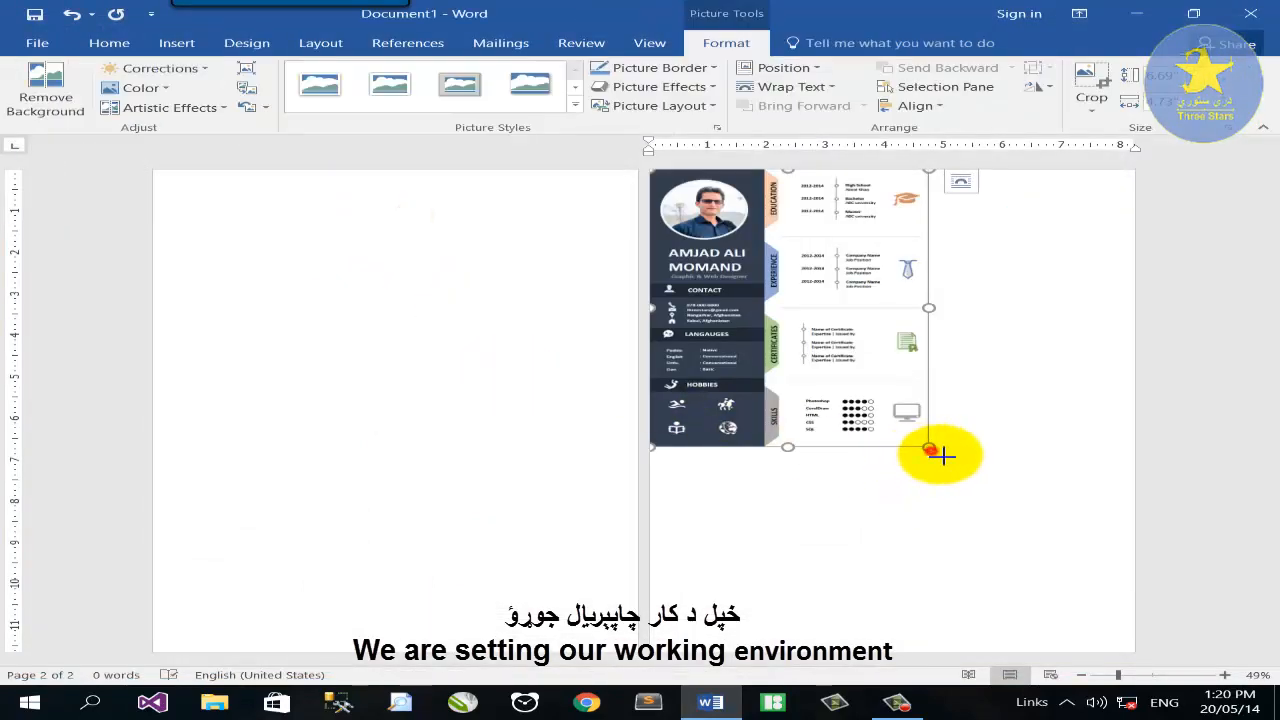
pyautogui.moveTo(943, 456); pyautogui.dragTo(1137, 583)
pyautogui.click(357, 218)
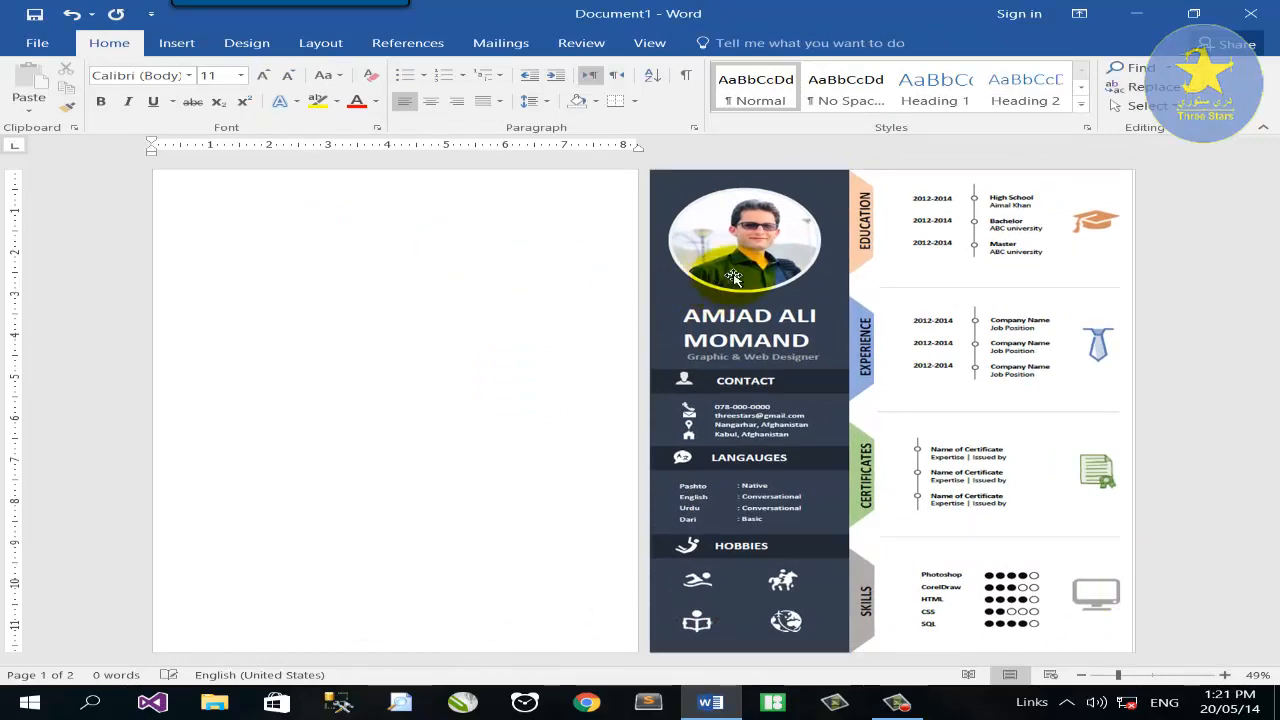
pyautogui.moveTo(733, 278); pyautogui.dragTo(288, 225)
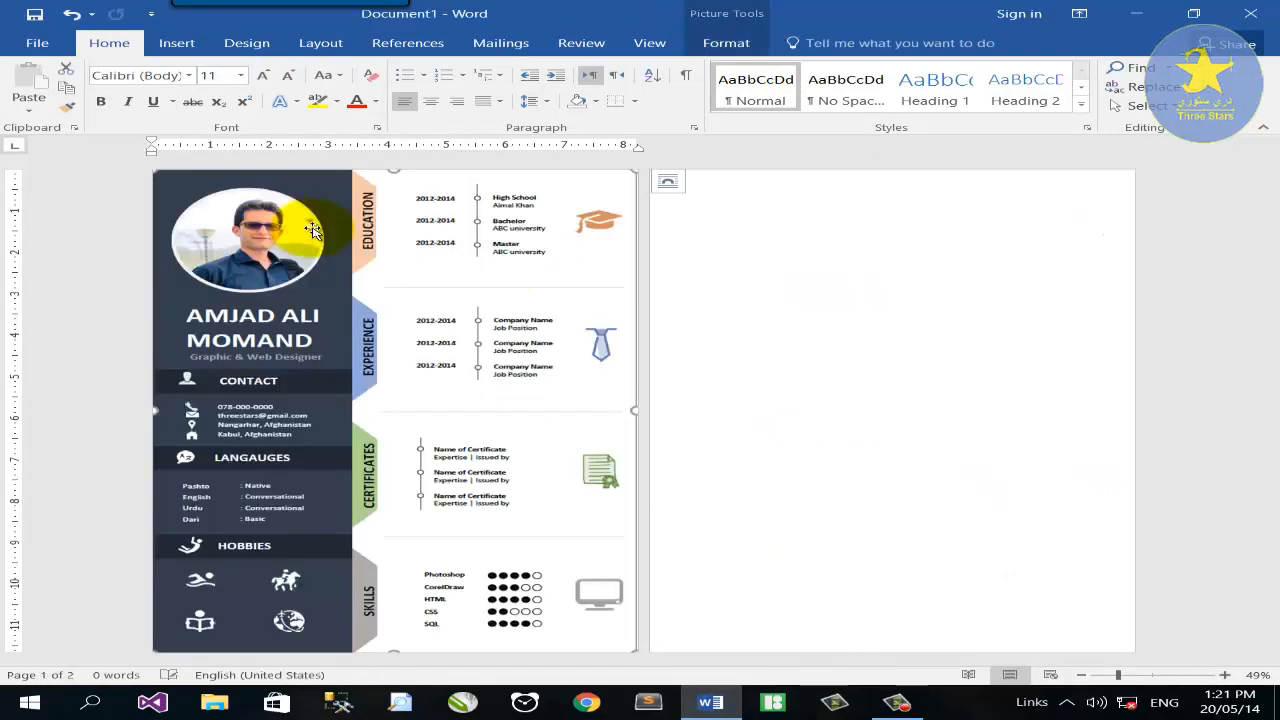
pyautogui.click(886, 294)
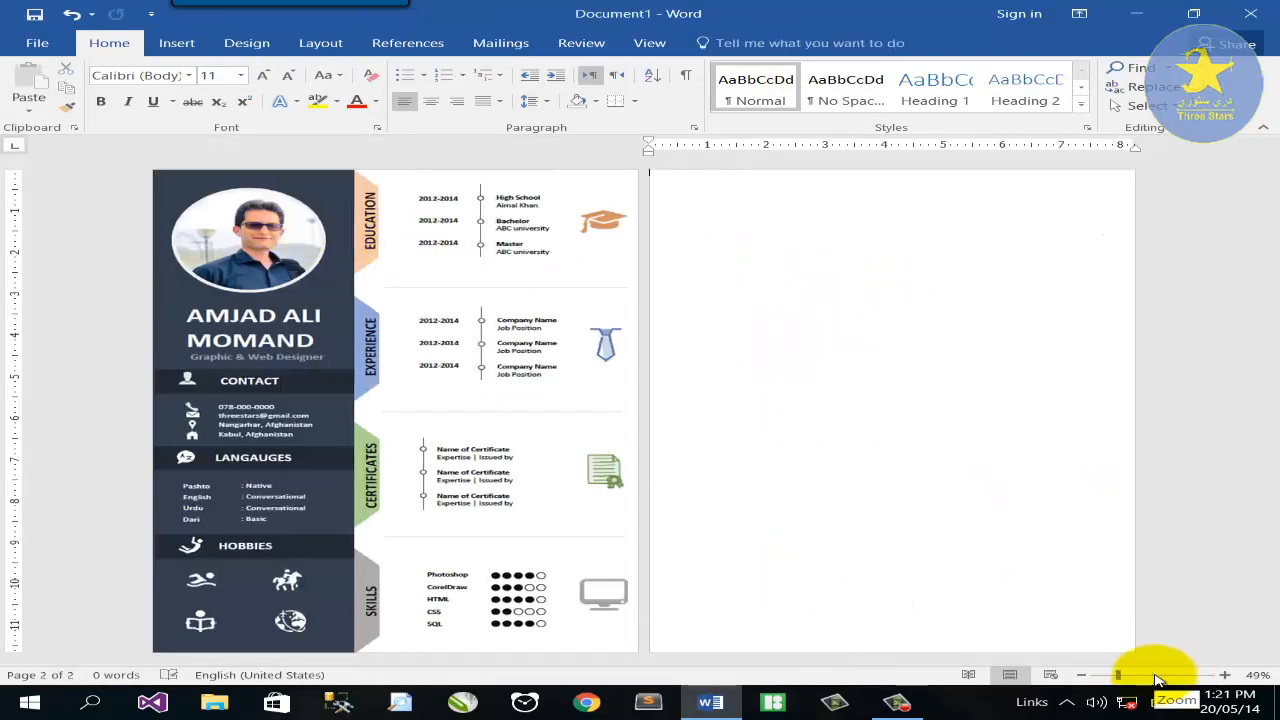
pyautogui.click(1155, 676)
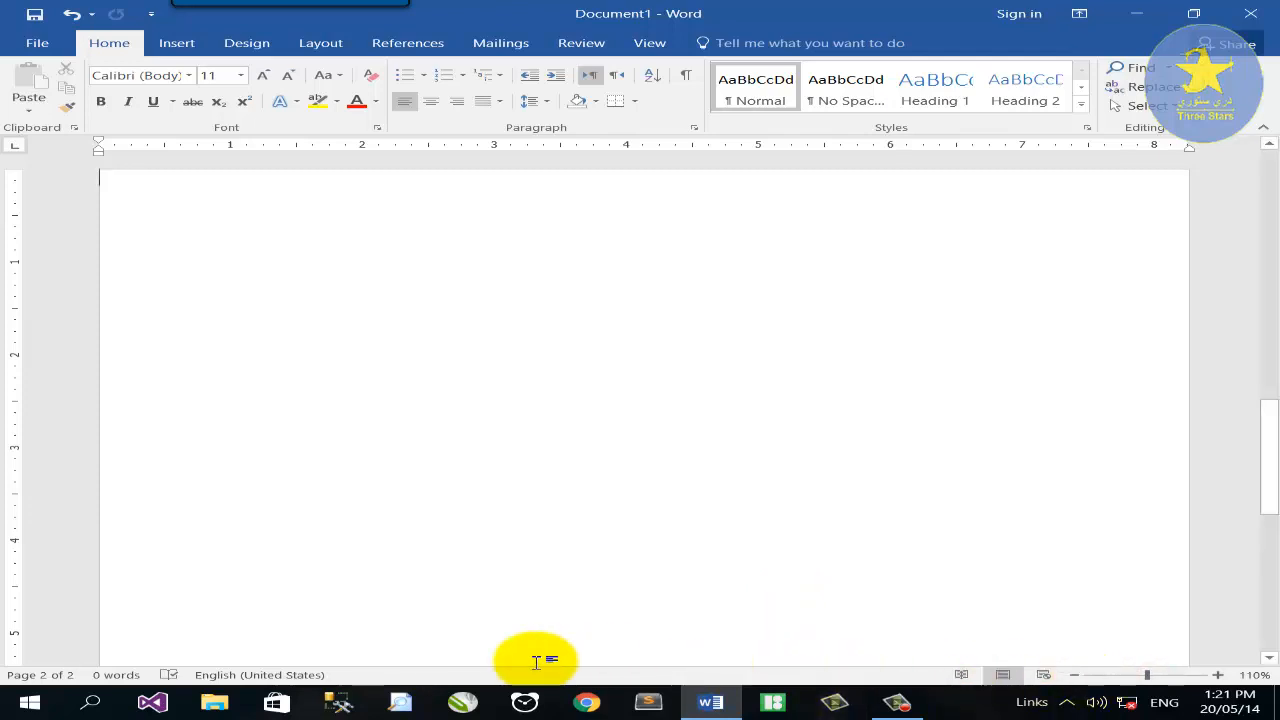
pyautogui.scroll(10, 950, 630)
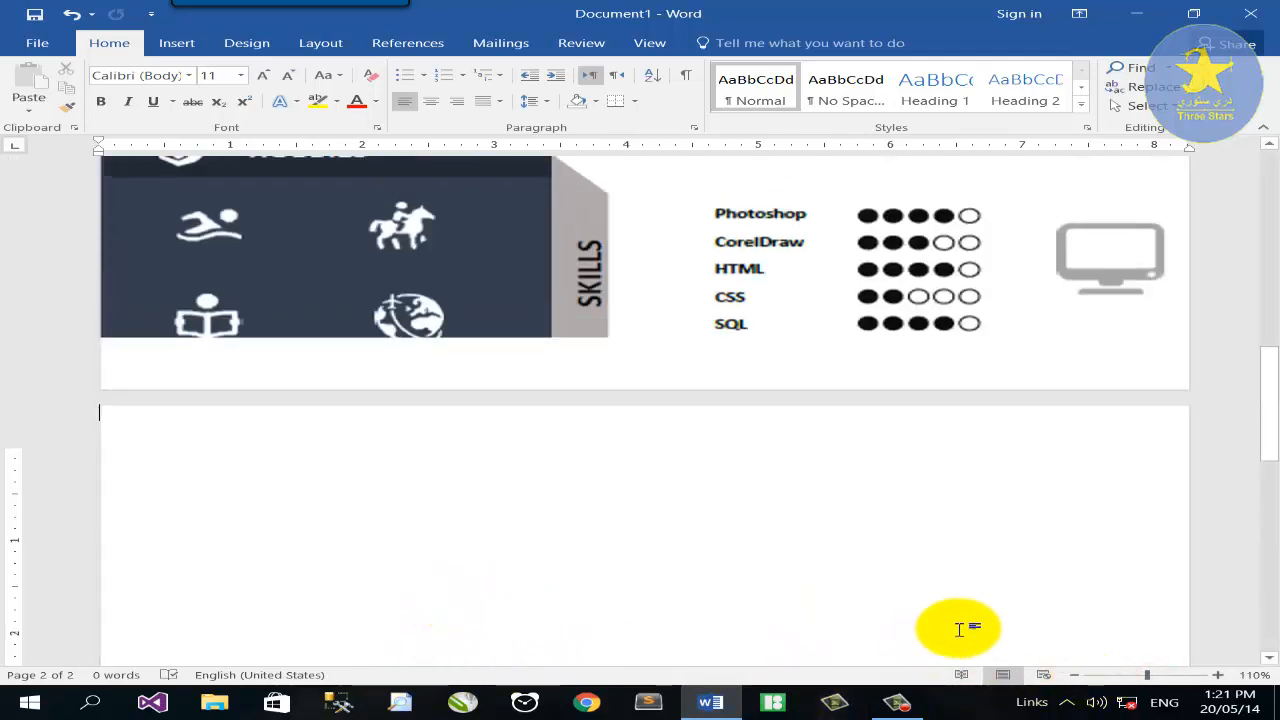
pyautogui.scroll(4, 300, 355)
pyautogui.scroll(-3, 330, 360)
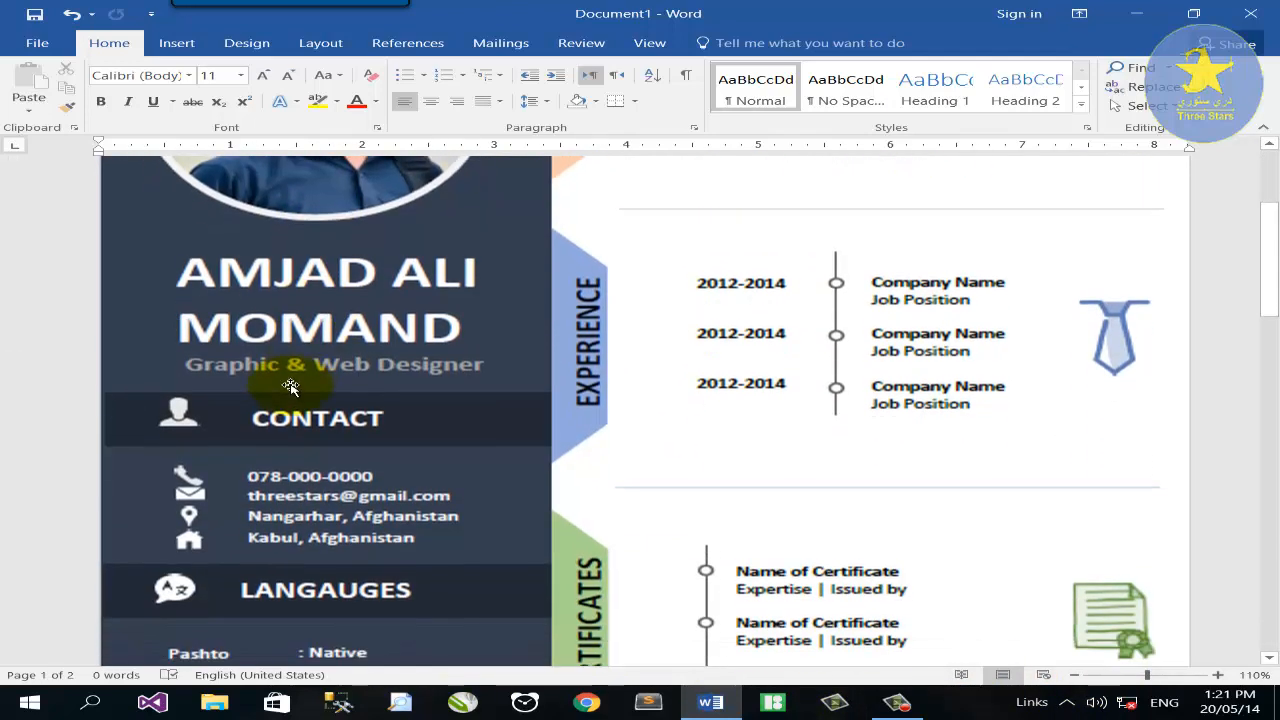
pyautogui.click(196, 458)
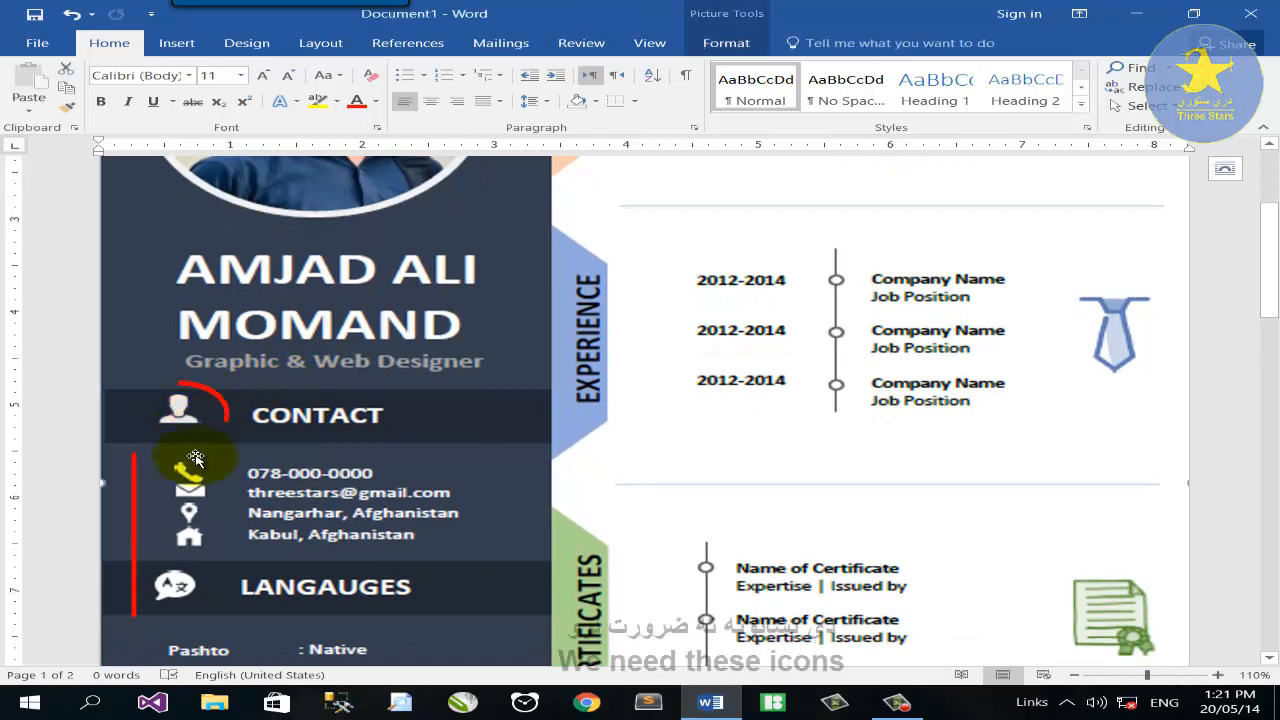
pyautogui.scroll(-3, 253, 504)
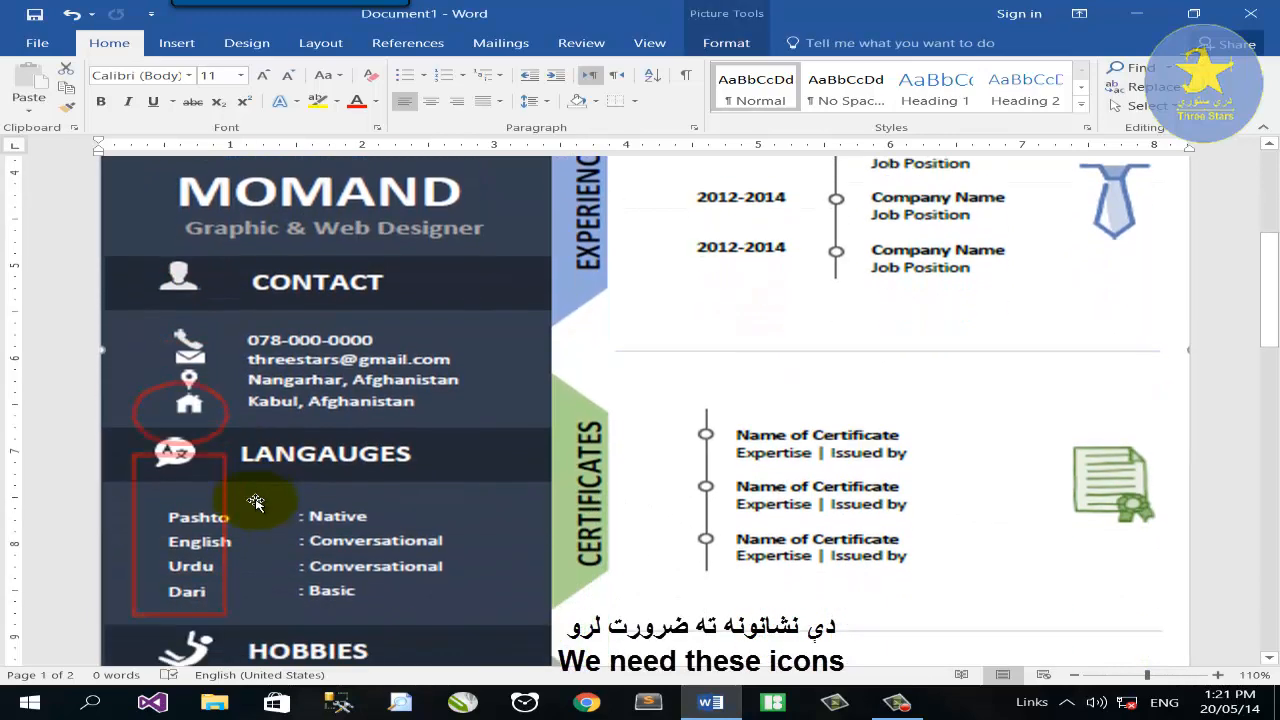
pyautogui.scroll(-3, 187, 595)
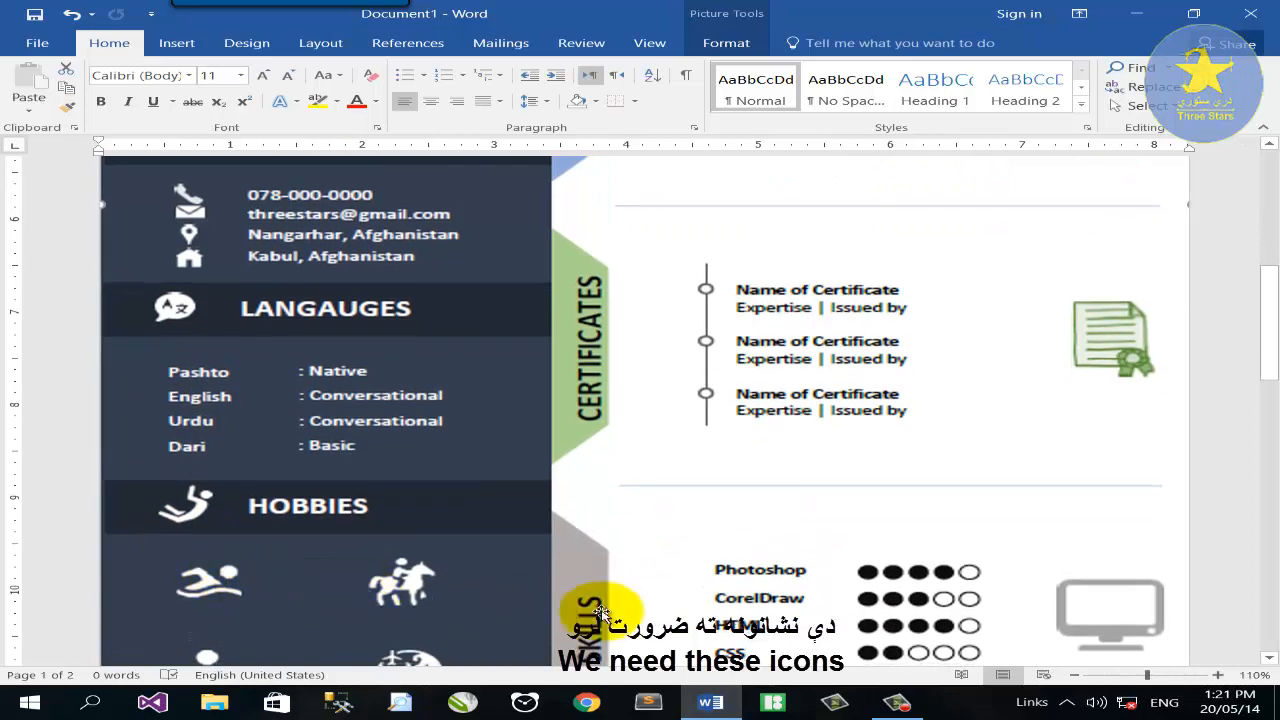
pyautogui.scroll(12, 1051, 329)
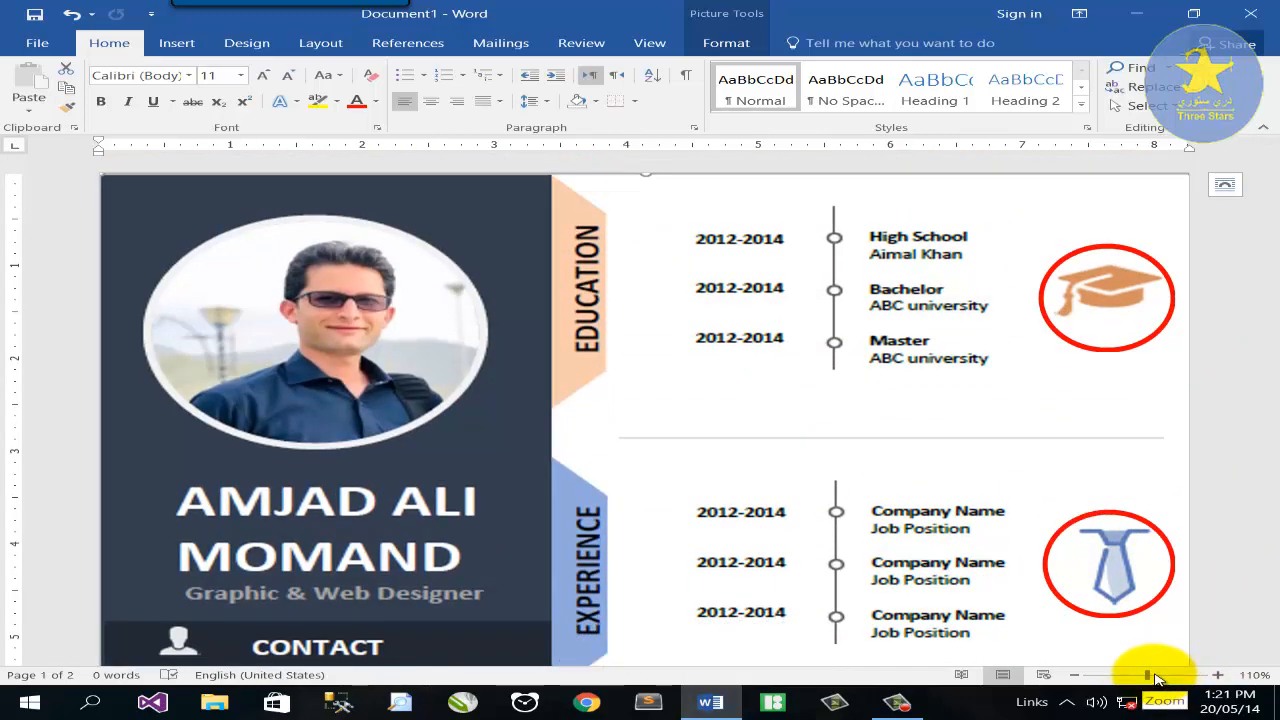
pyautogui.scroll(-20, 886, 423)
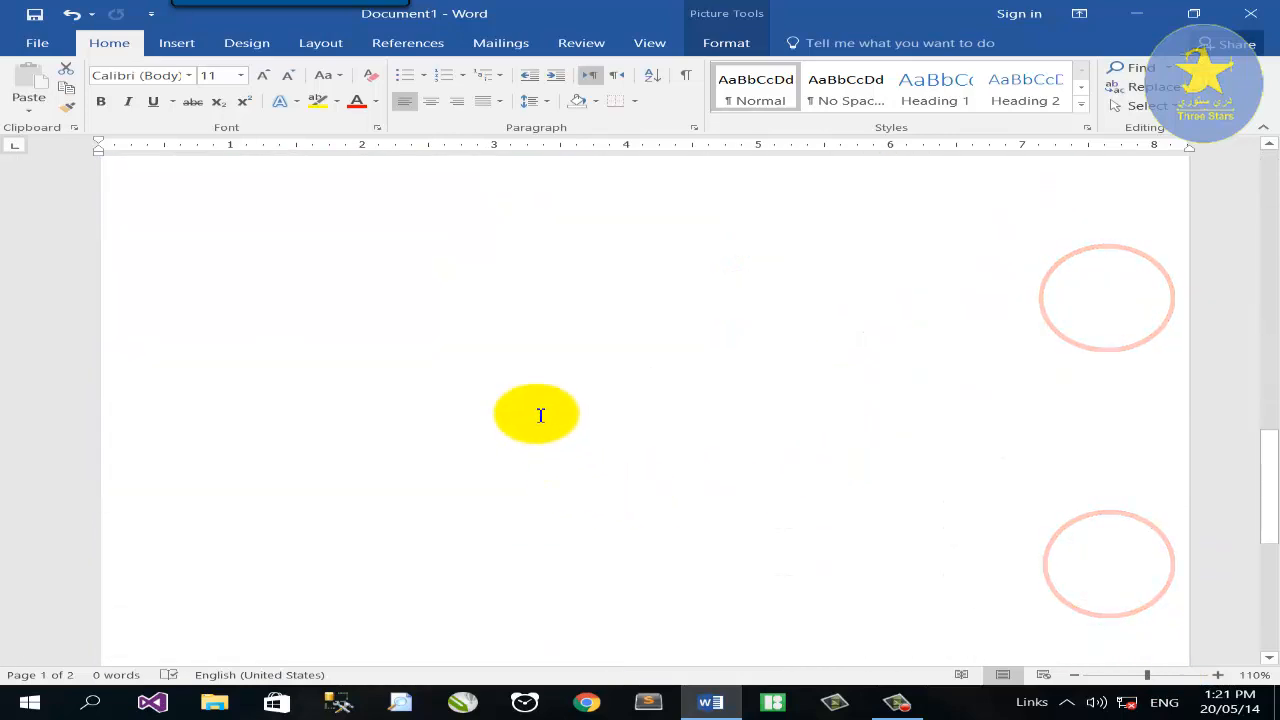
pyautogui.click(494, 323)
# Search the Icons8 library for CONTACT icons, then for PHONE icons.
pyautogui.click(773, 702)
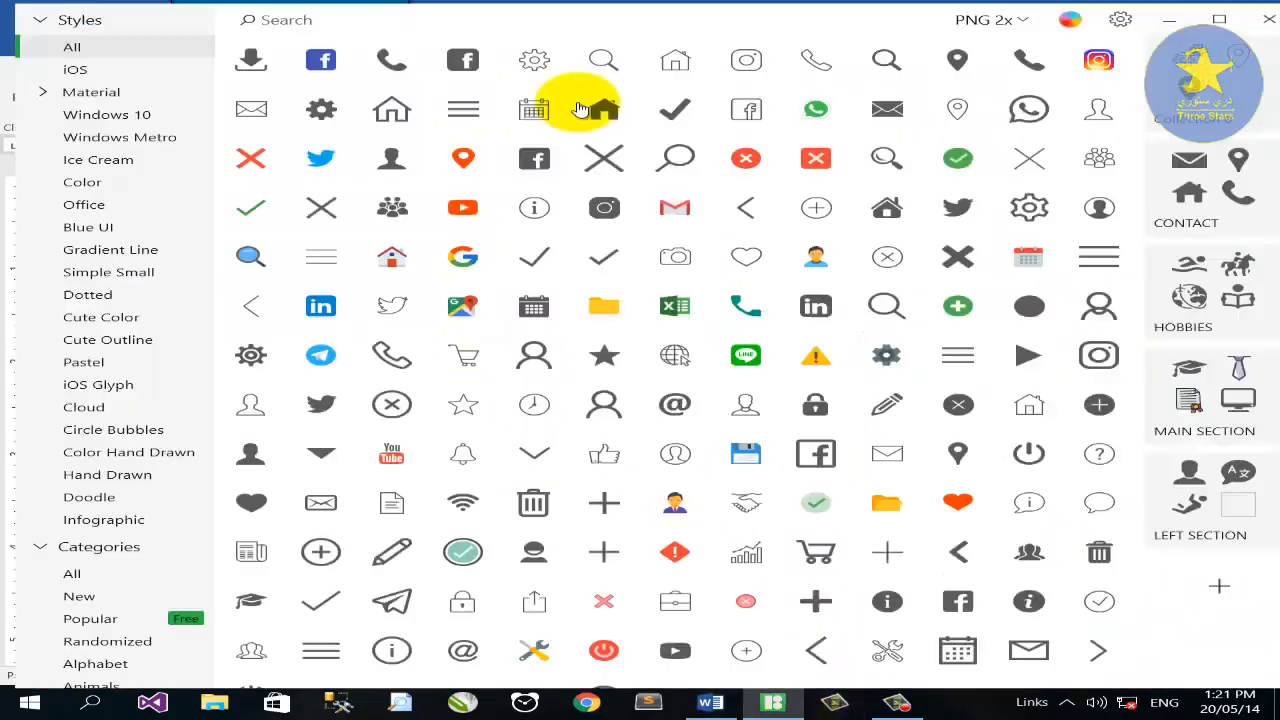
pyautogui.click(401, 25)
pyautogui.write('CONTACT')
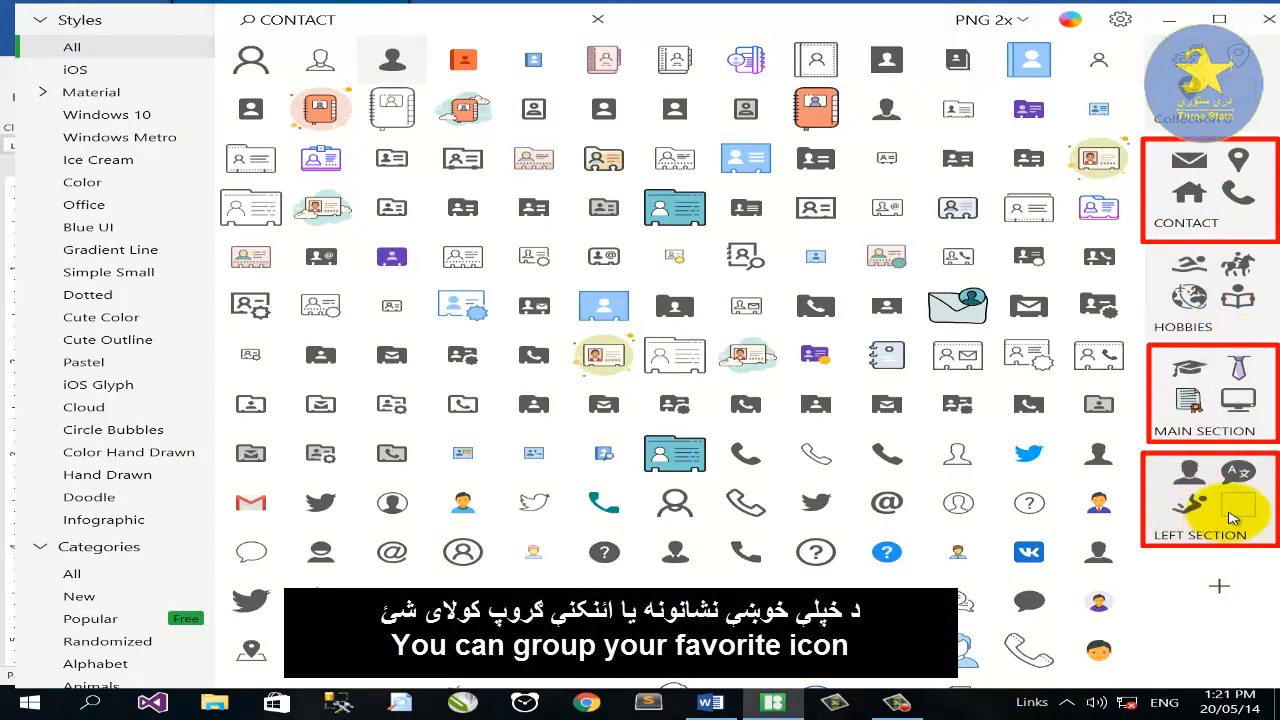
pyautogui.doubleClick(494, 17)
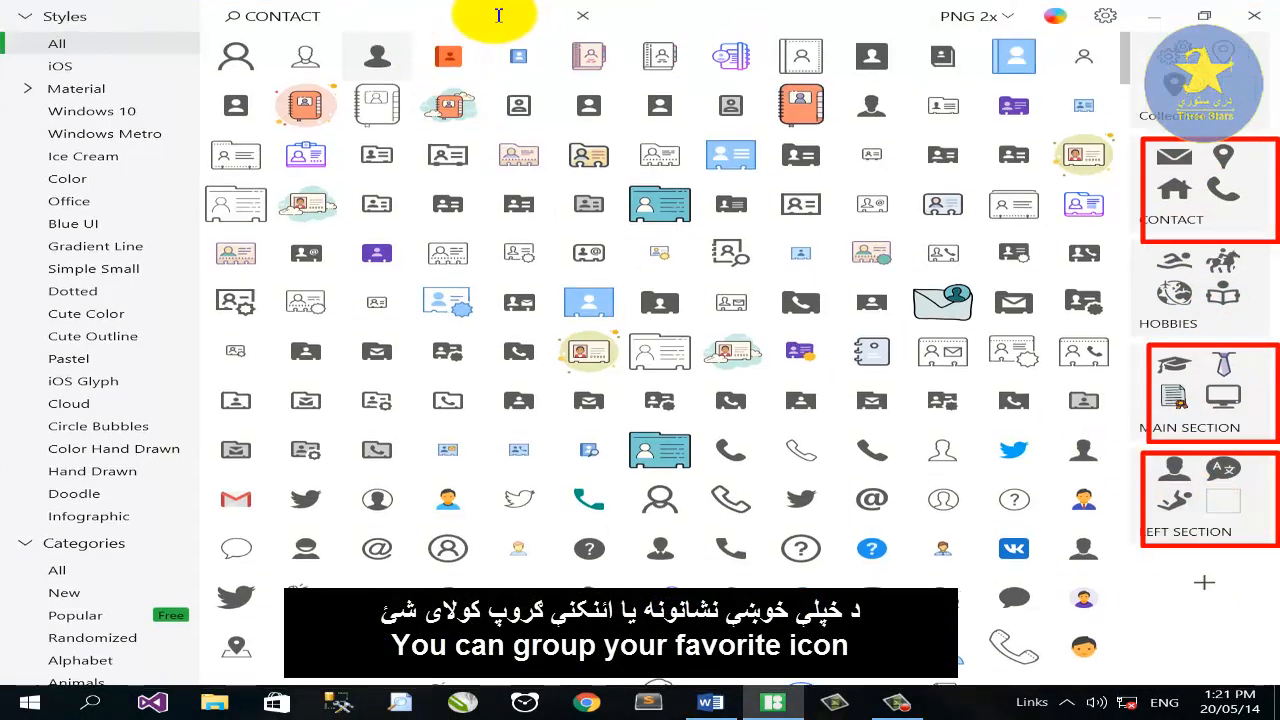
pyautogui.moveTo(497, 17); pyautogui.dragTo(253, 15)
pyautogui.write('PHONE')
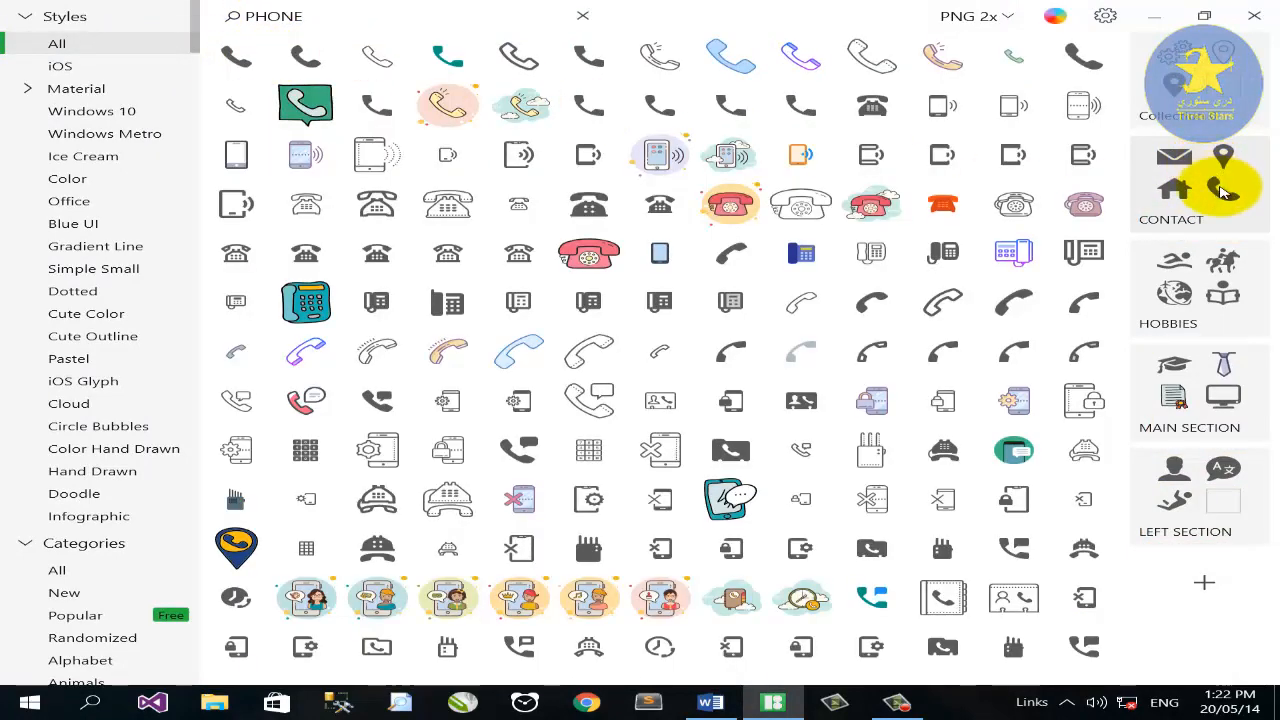
pyautogui.moveTo(386, 22); pyautogui.dragTo(86, 24)
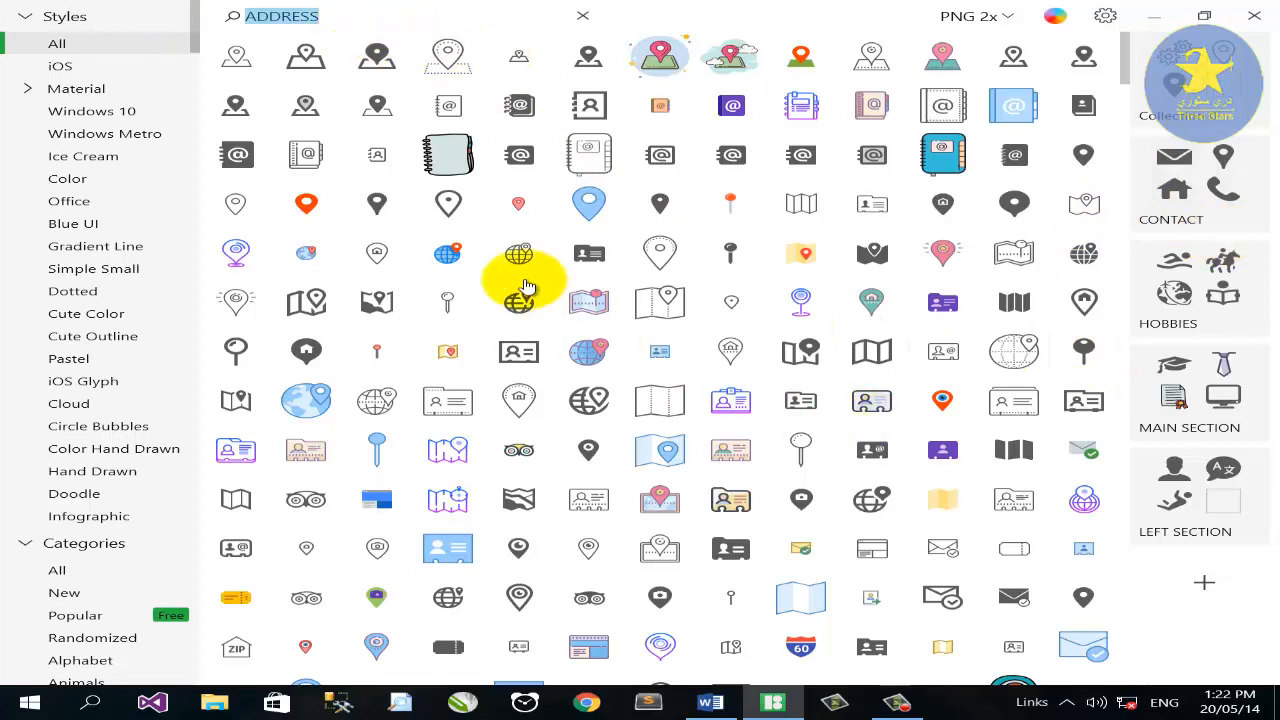
# Create Collection 1, drag two map-pin icons into it, and view LEFT SECTION.
pyautogui.click(1203, 580)
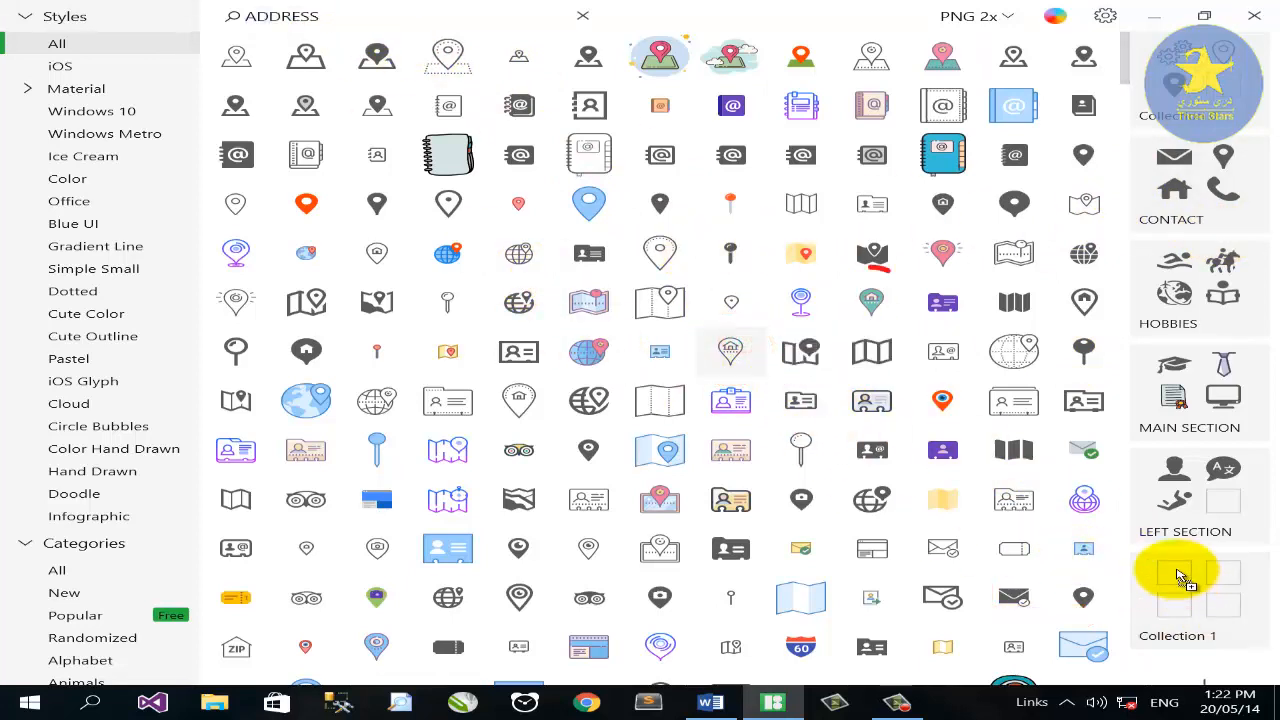
pyautogui.moveTo(870, 298); pyautogui.dragTo(1203, 572)
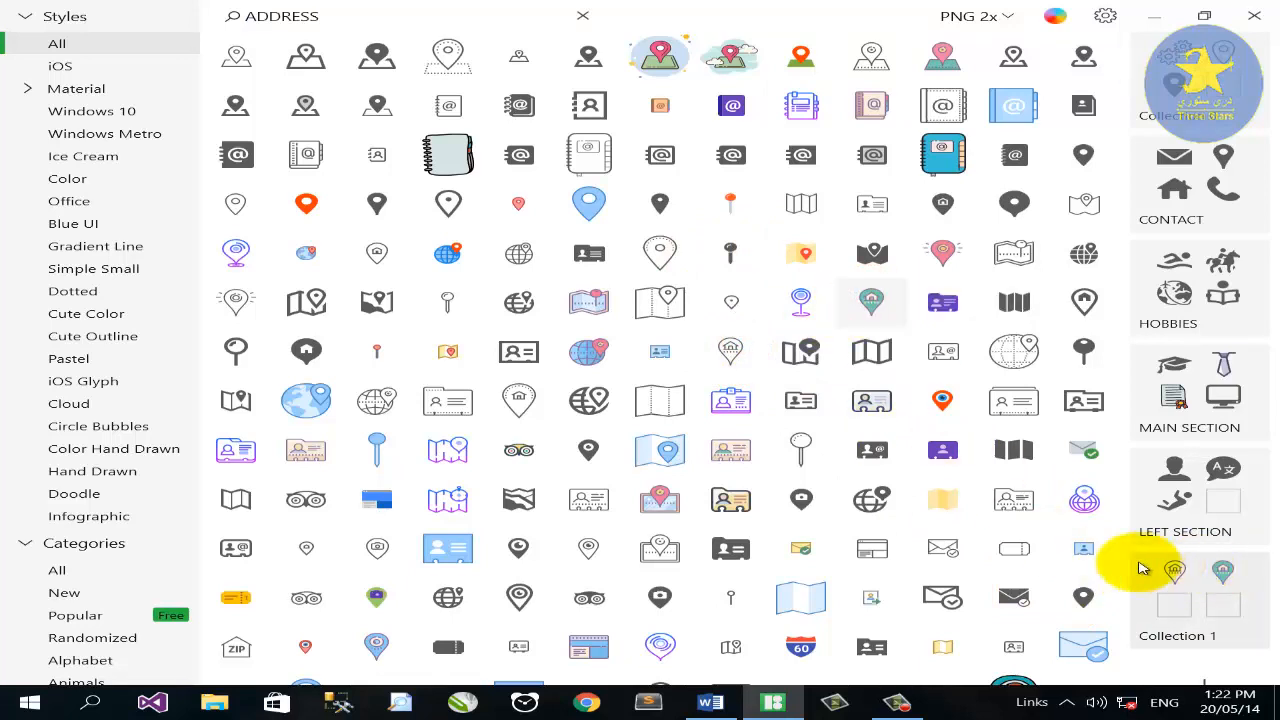
pyautogui.moveTo(312, 352); pyautogui.dragTo(1206, 610)
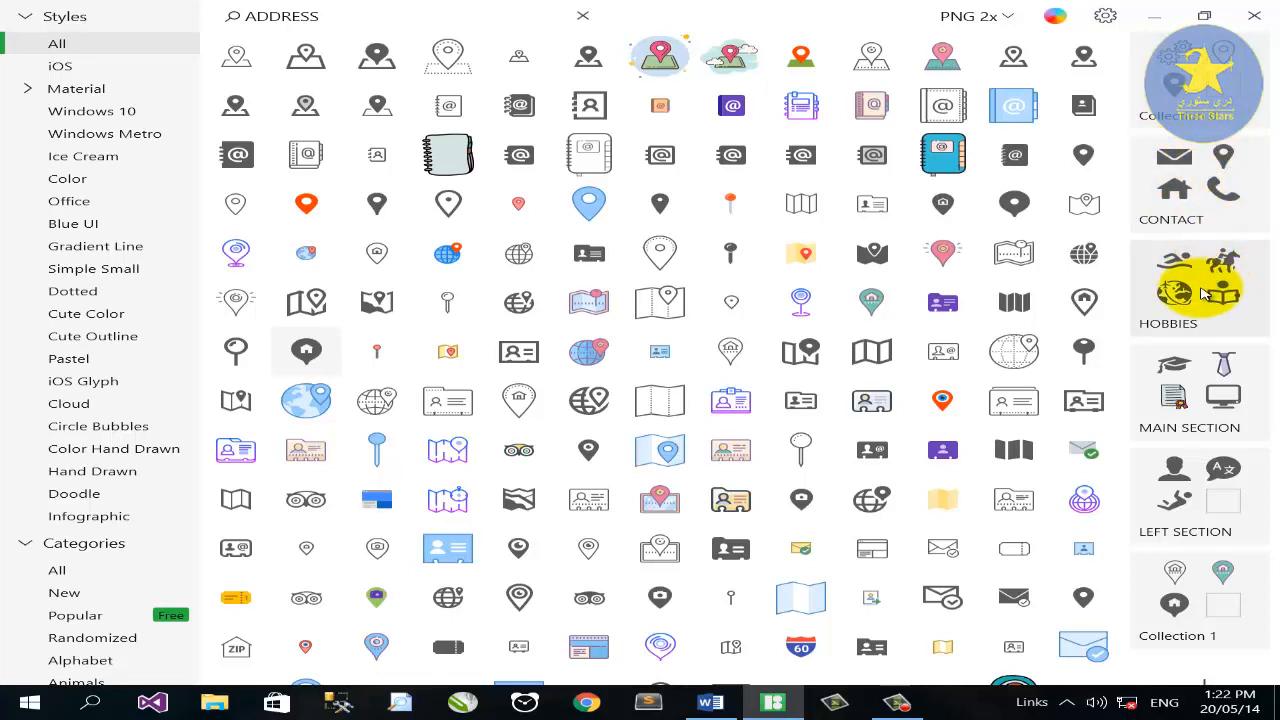
pyautogui.click(1177, 472)
# Copy the person and speech-bubble icons from Icons8 and paste them into Word.
pyautogui.rightClick(247, 54)
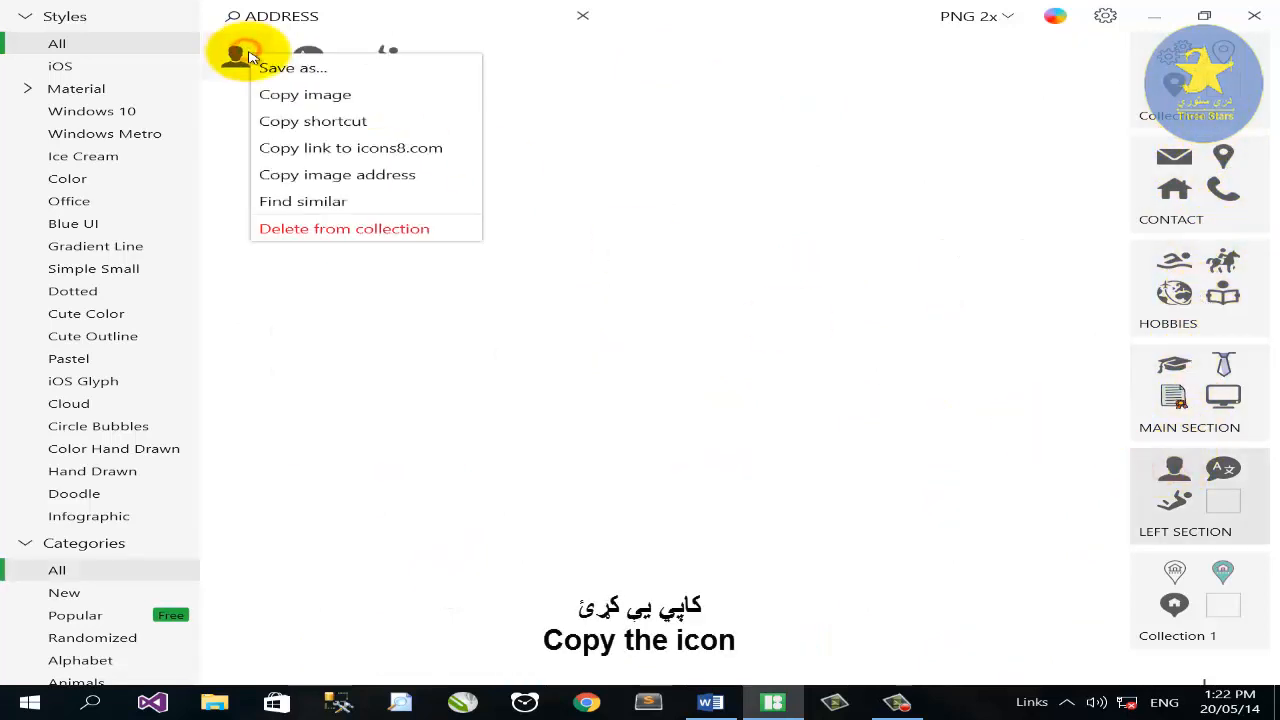
pyautogui.click(270, 94)
pyautogui.click(1154, 13)
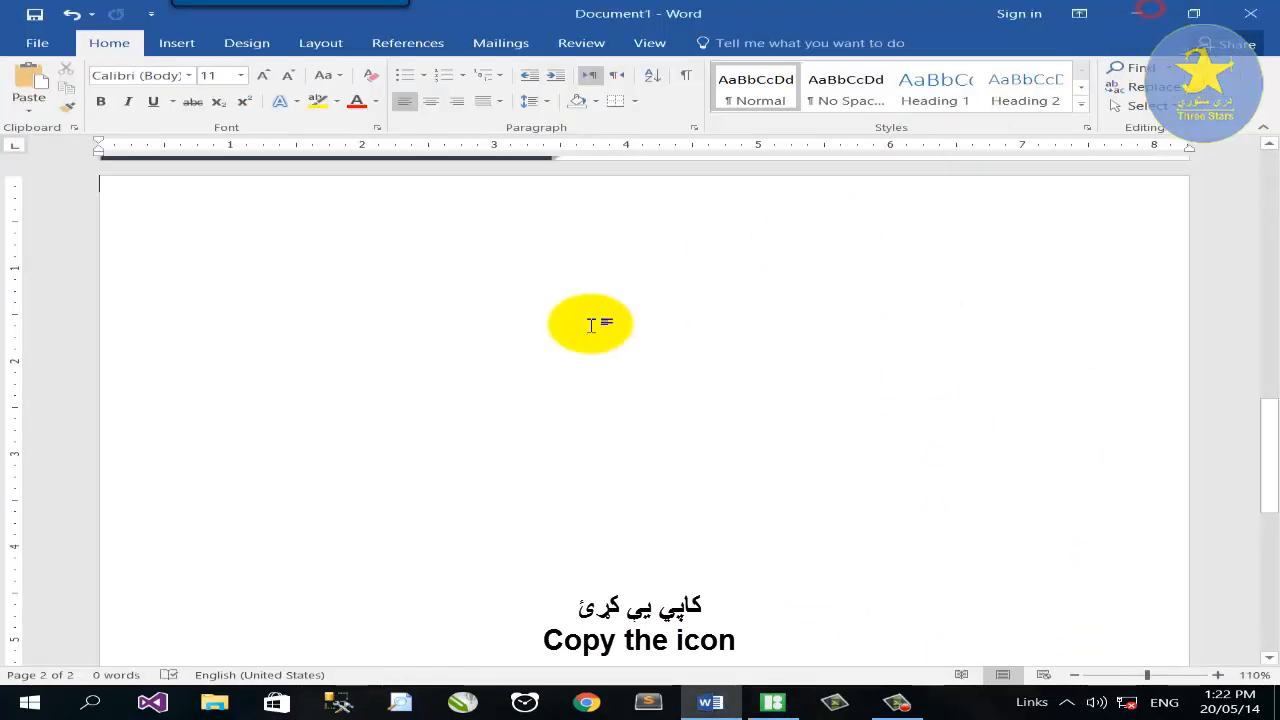
pyautogui.hotkey('ctrl', 'v')
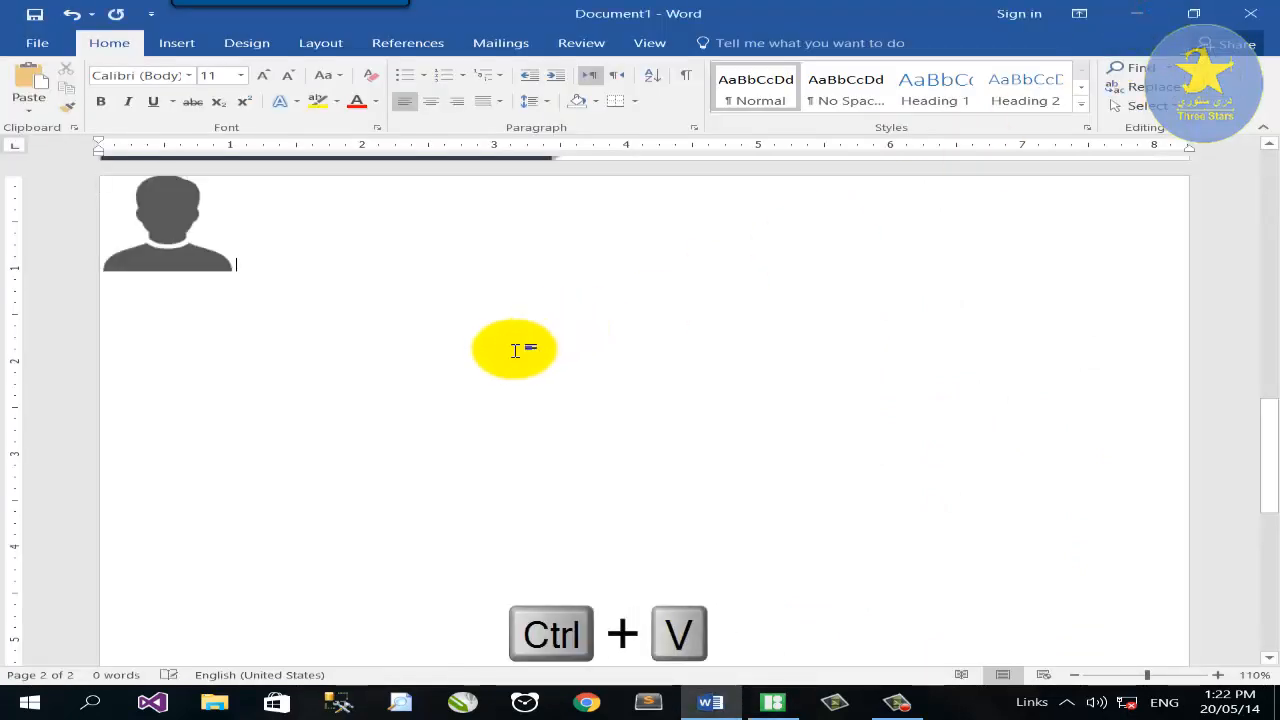
pyautogui.click(773, 703)
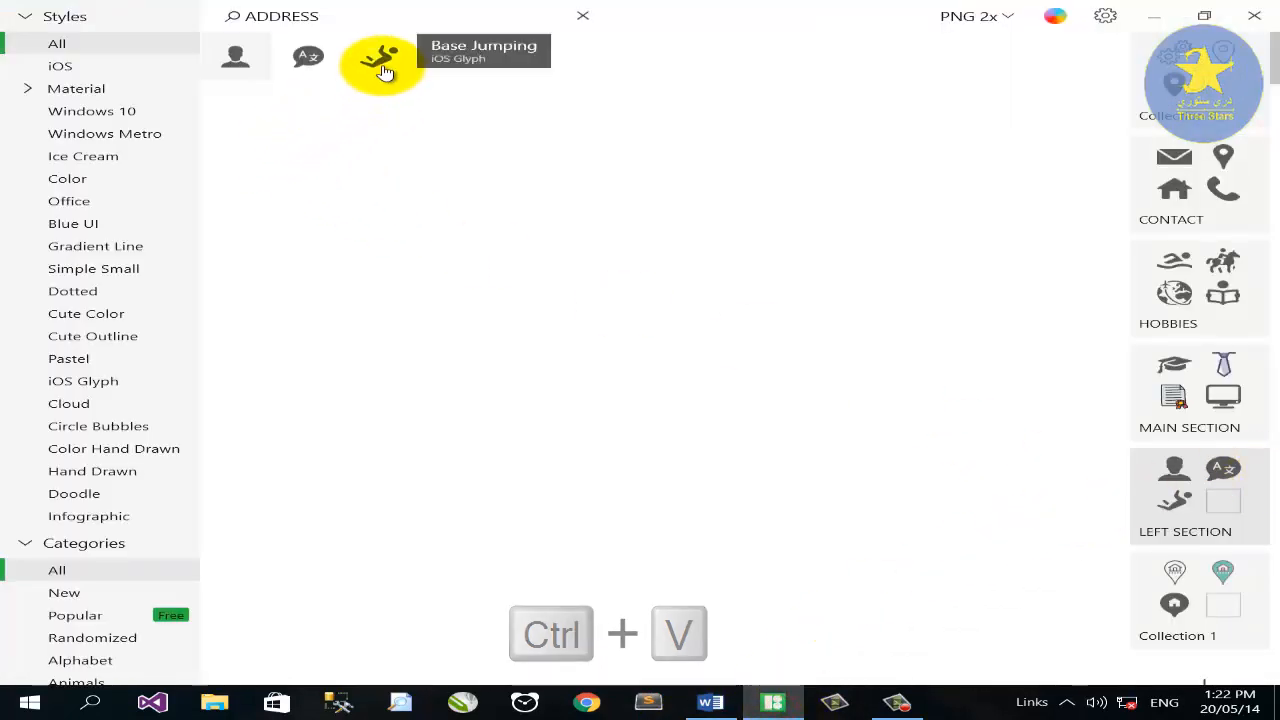
pyautogui.rightClick(314, 58)
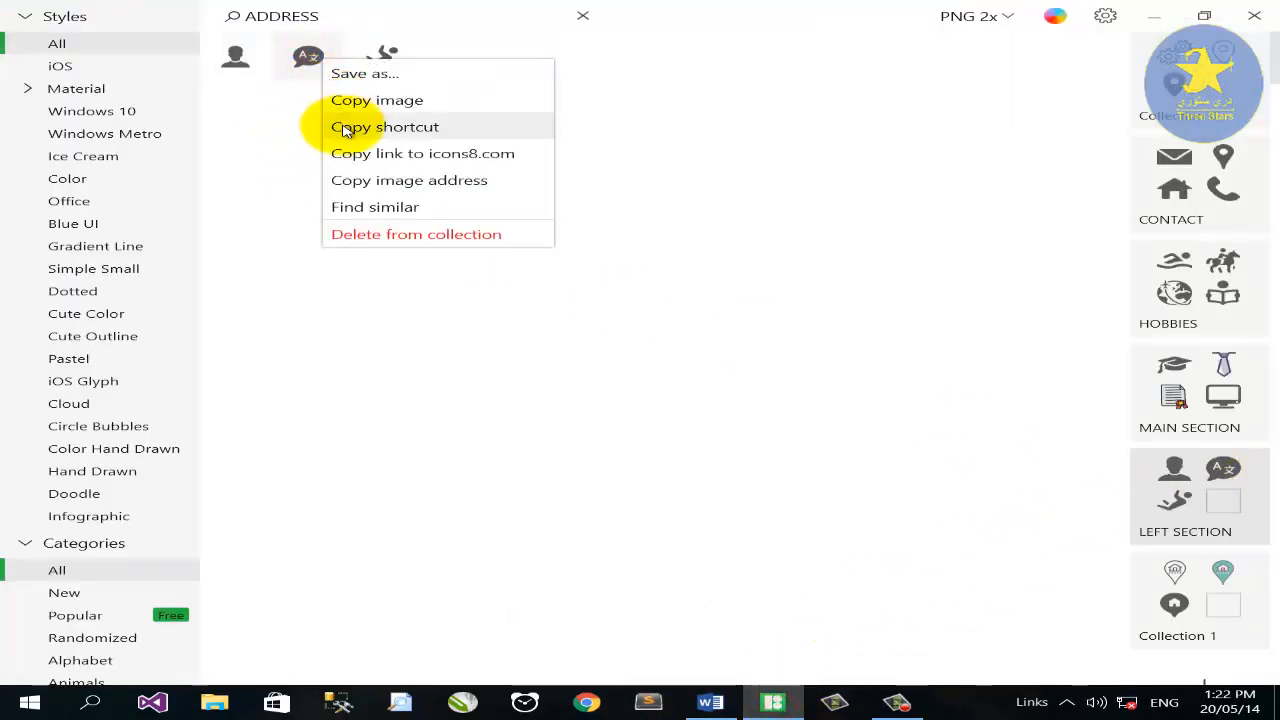
pyautogui.click(340, 126)
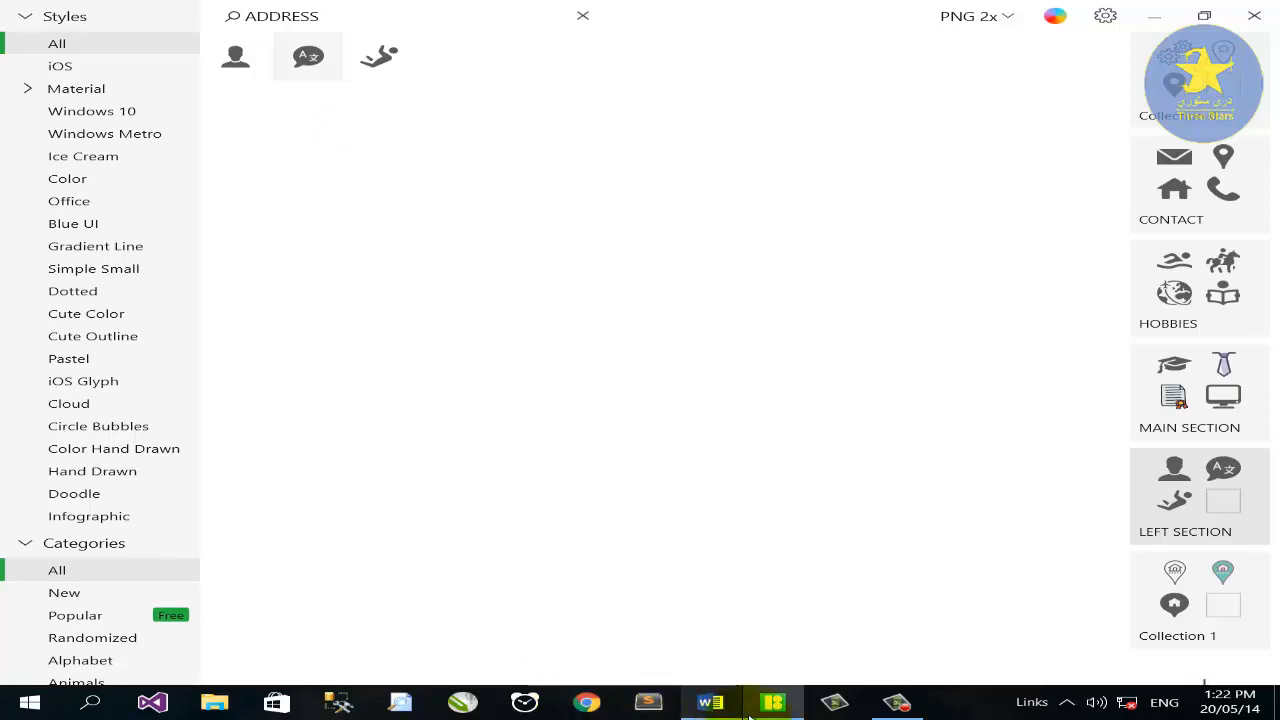
pyautogui.click(712, 703)
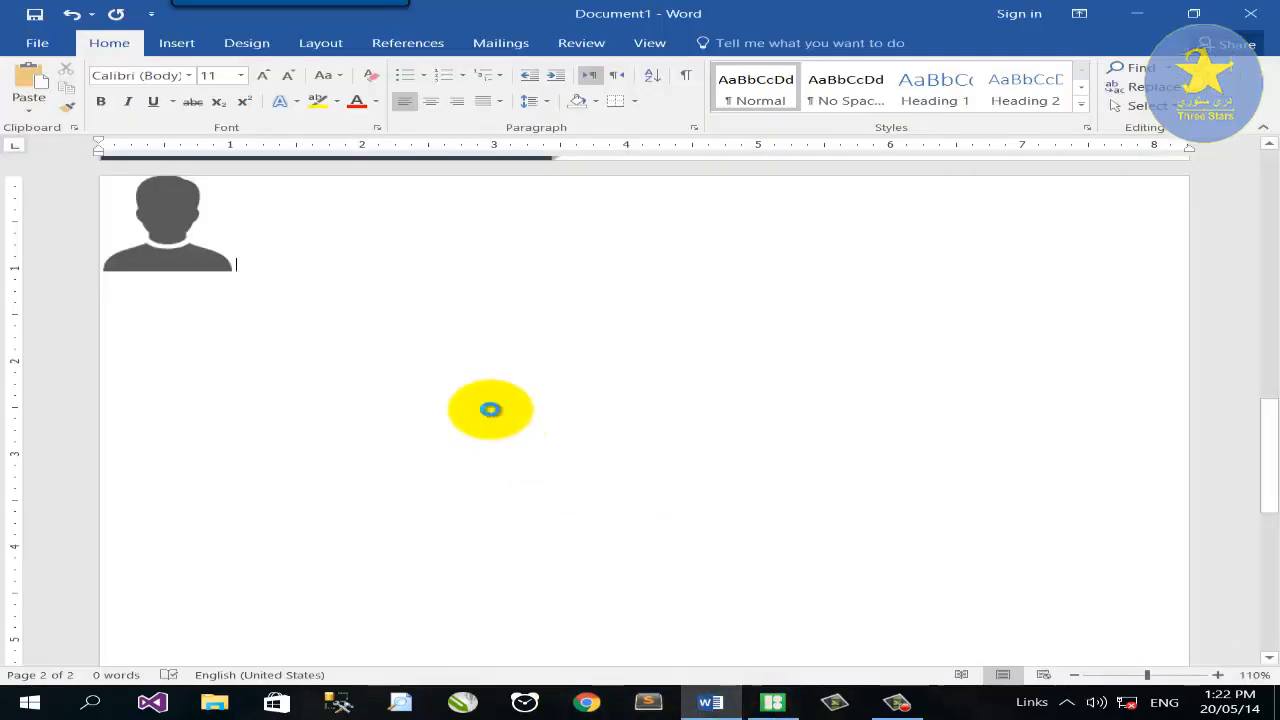
pyautogui.hotkey('ctrl', 'v')
# Copy the base-jumping and reading-book hobby icons and paste them into Word.
pyautogui.click(770, 700)
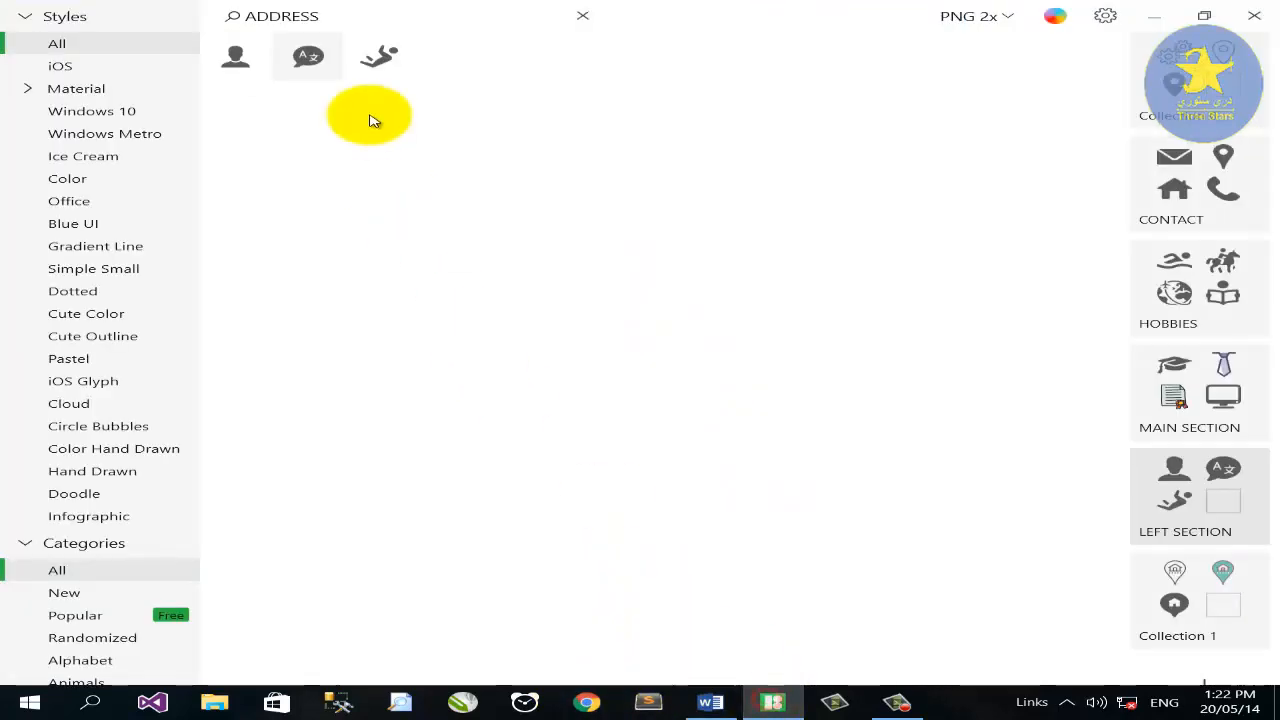
pyautogui.rightClick(378, 55)
pyautogui.click(413, 100)
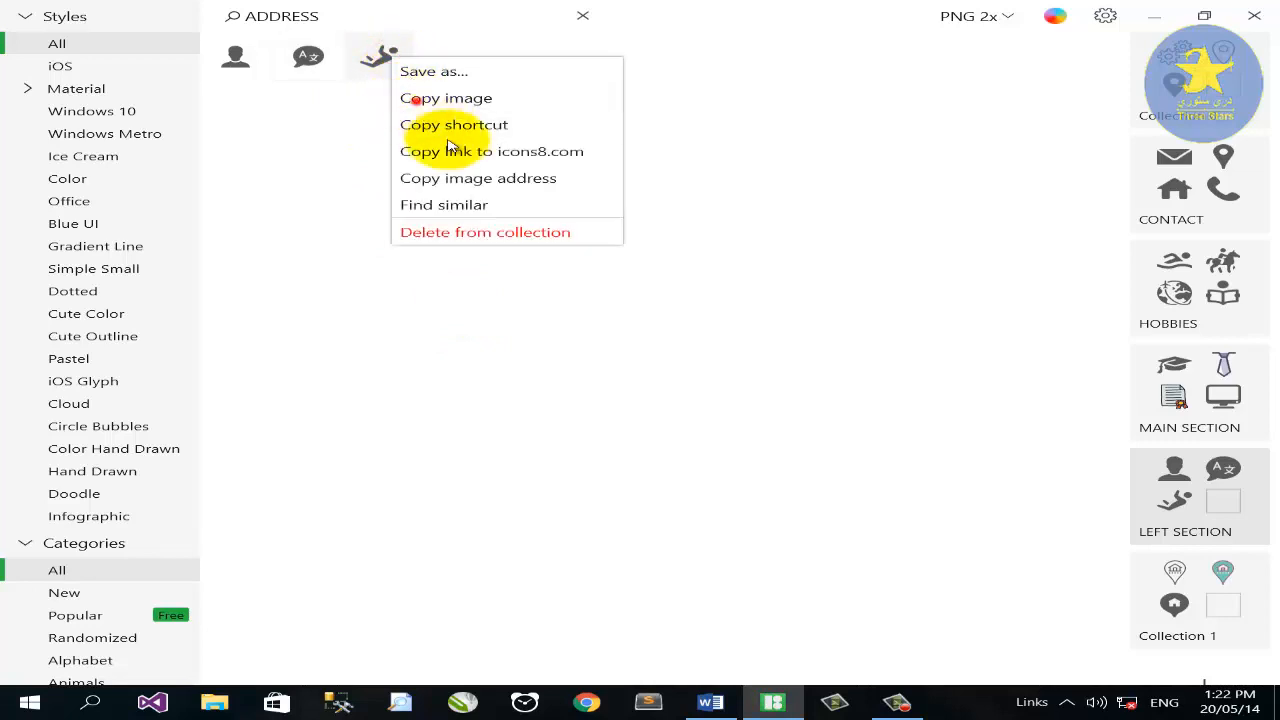
pyautogui.click(757, 704)
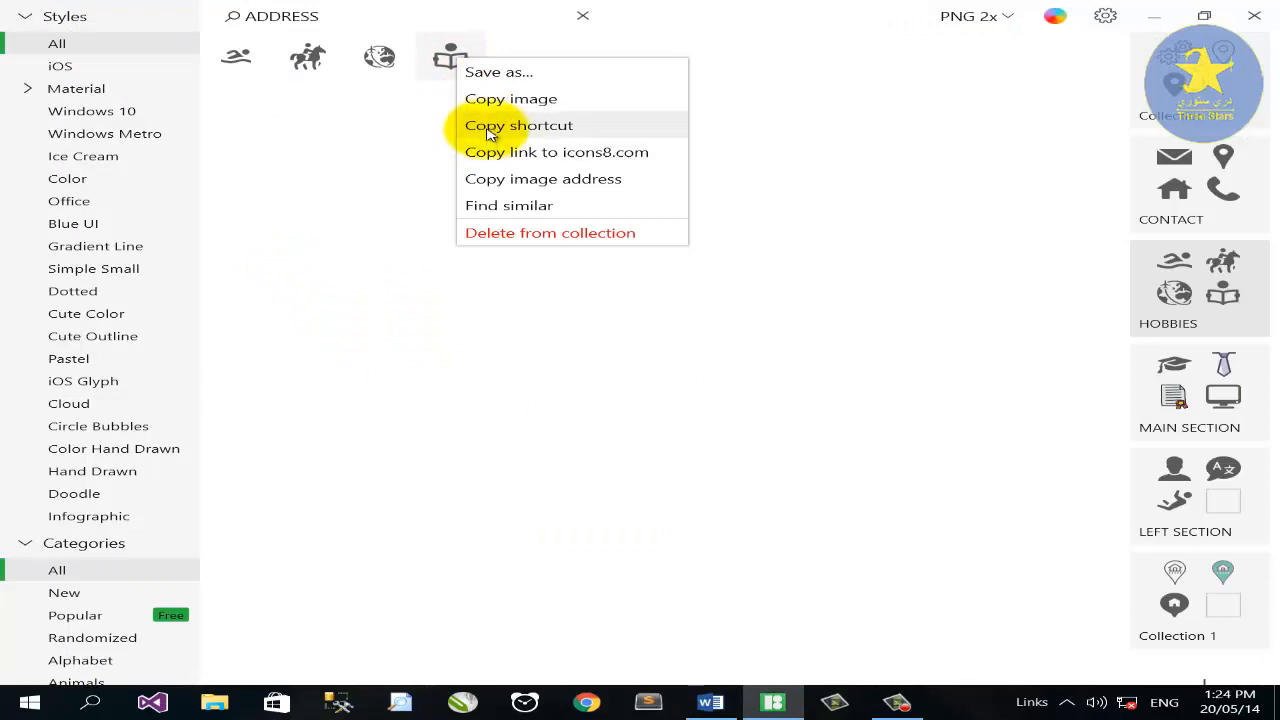
pyautogui.click(481, 113)
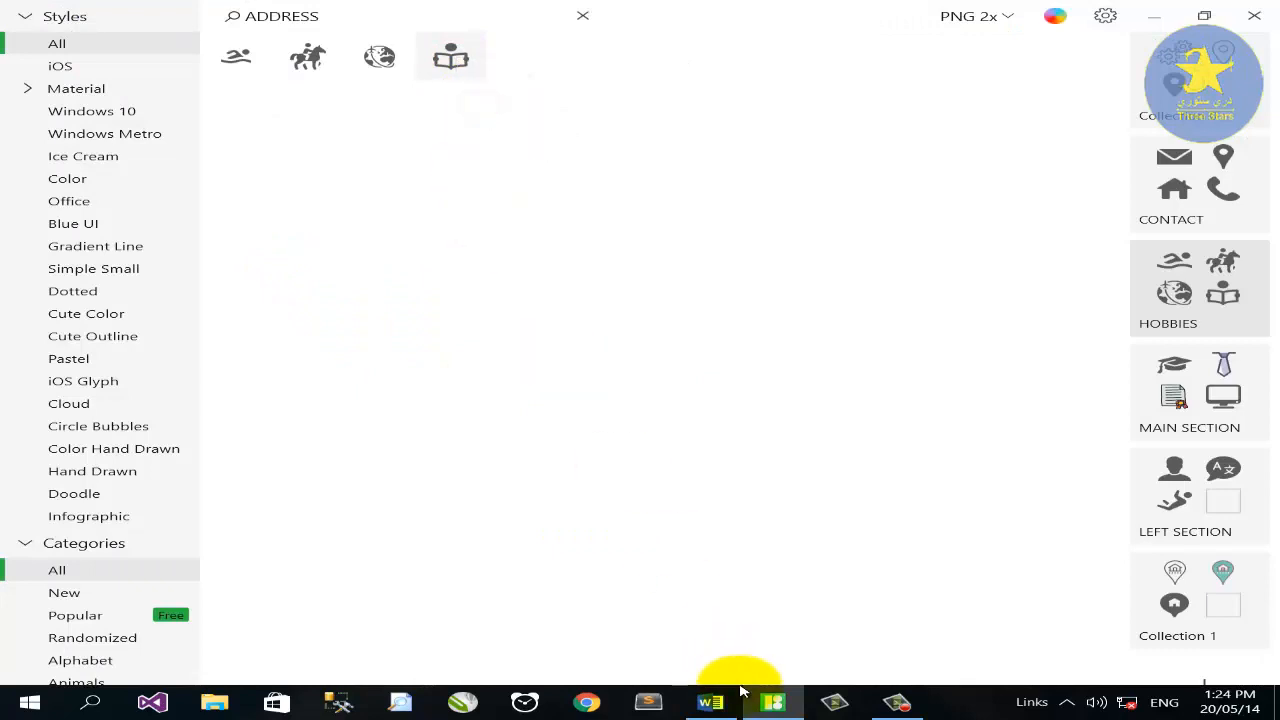
pyautogui.click(710, 700)
pyautogui.hotkey('ctrl', 'v')
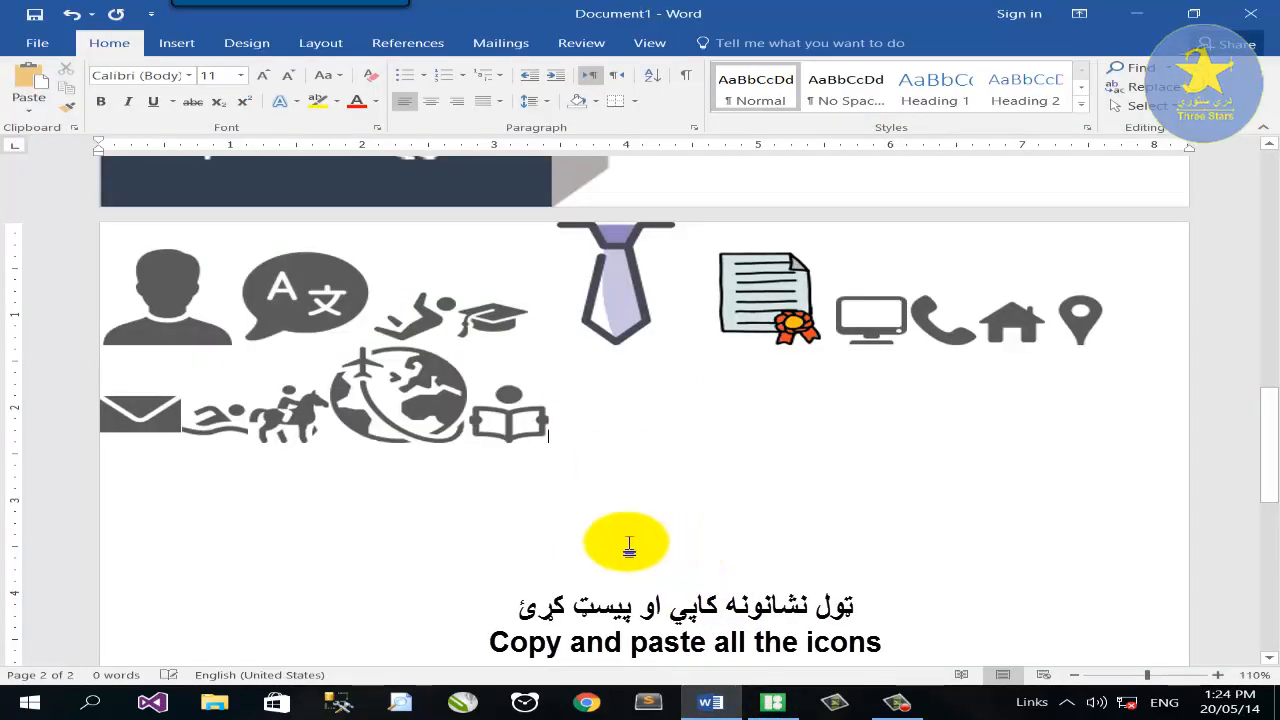
pyautogui.hotkey('shift', 'Left')
# Give the envelope icon square wrapping and move it to the page's right side.
pyautogui.click(155, 422)
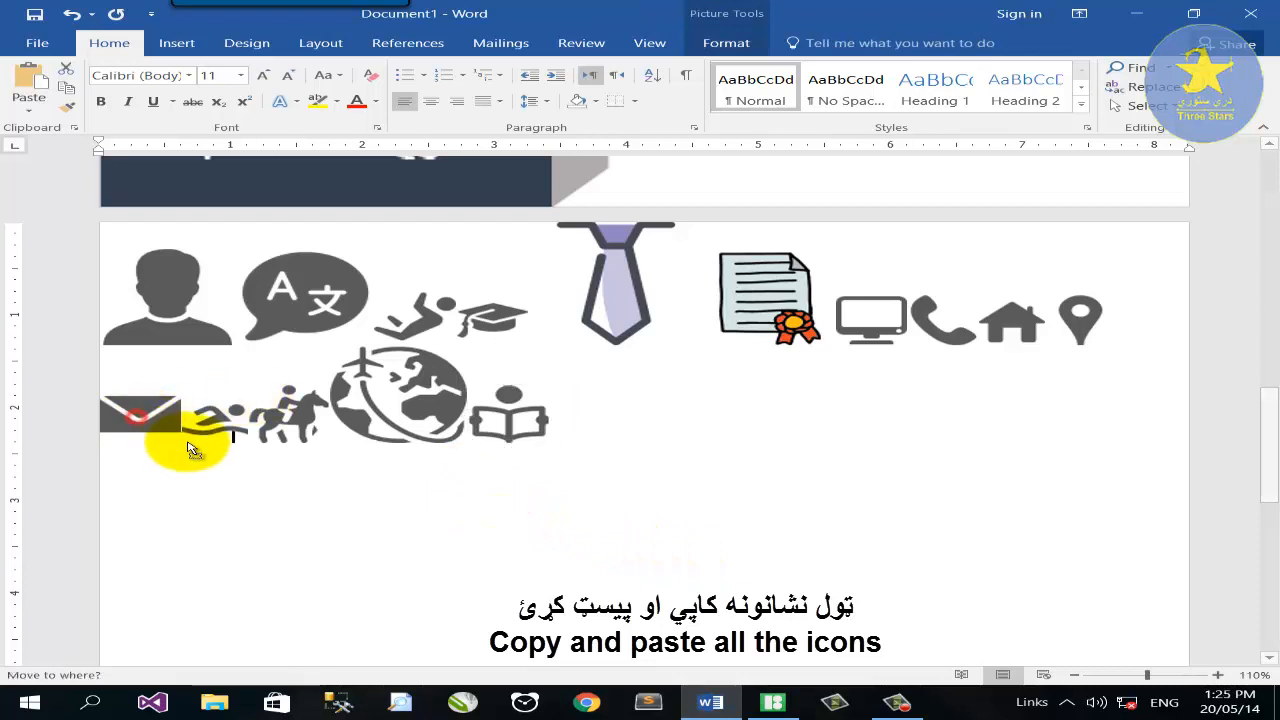
pyautogui.click(213, 401)
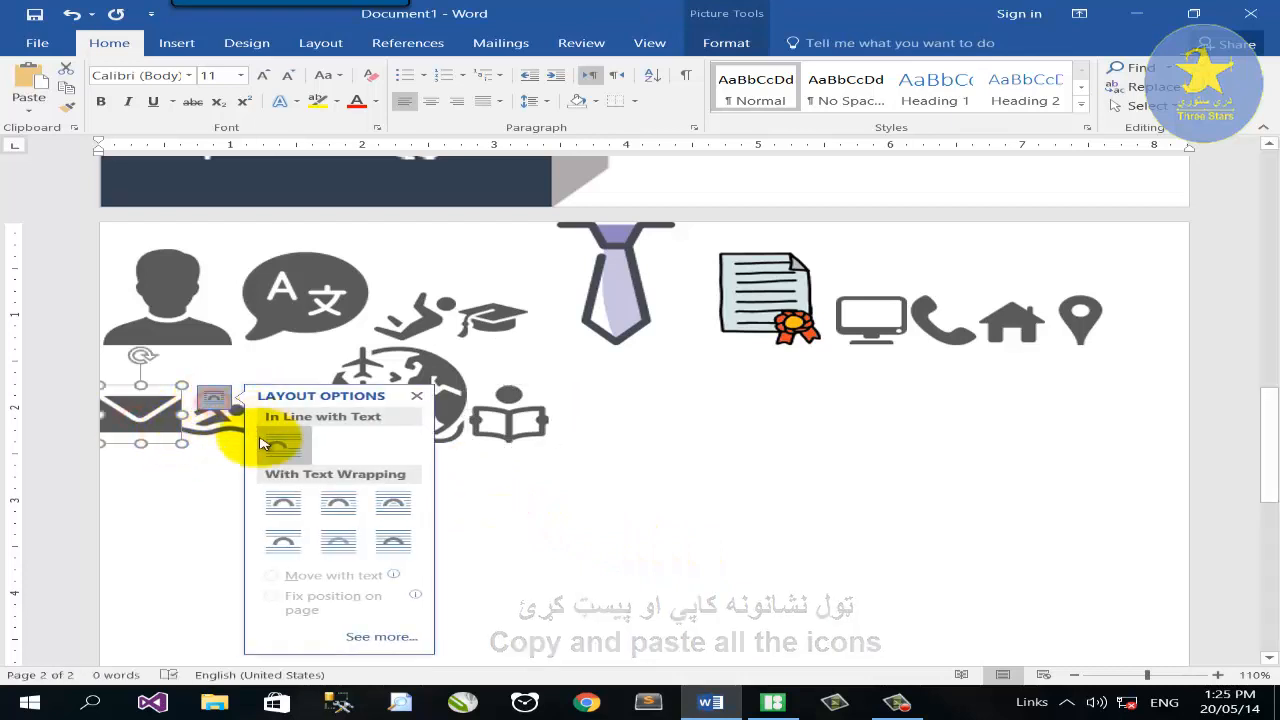
pyautogui.click(284, 505)
pyautogui.moveTo(171, 445); pyautogui.dragTo(1095, 540)
# Give the globe icon square wrapping and move it beside the envelope.
pyautogui.click(263, 391)
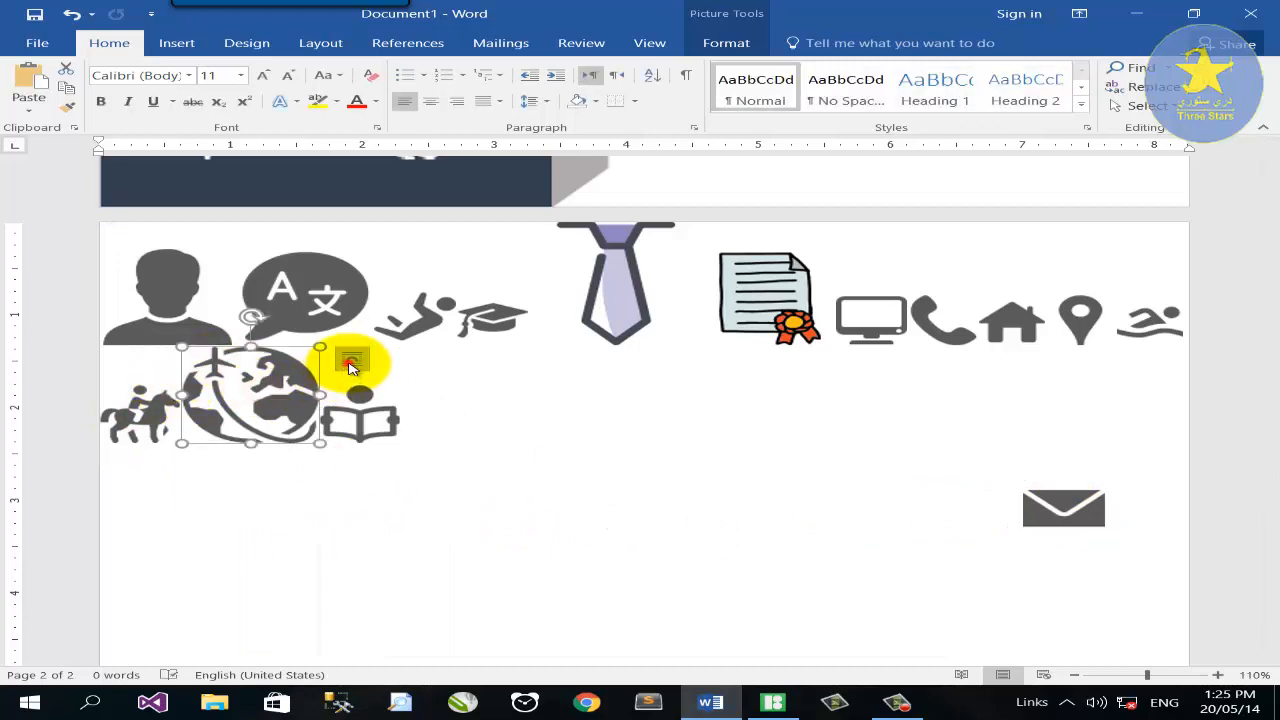
pyautogui.click(350, 367)
pyautogui.click(418, 462)
pyautogui.moveTo(226, 388); pyautogui.dragTo(826, 486)
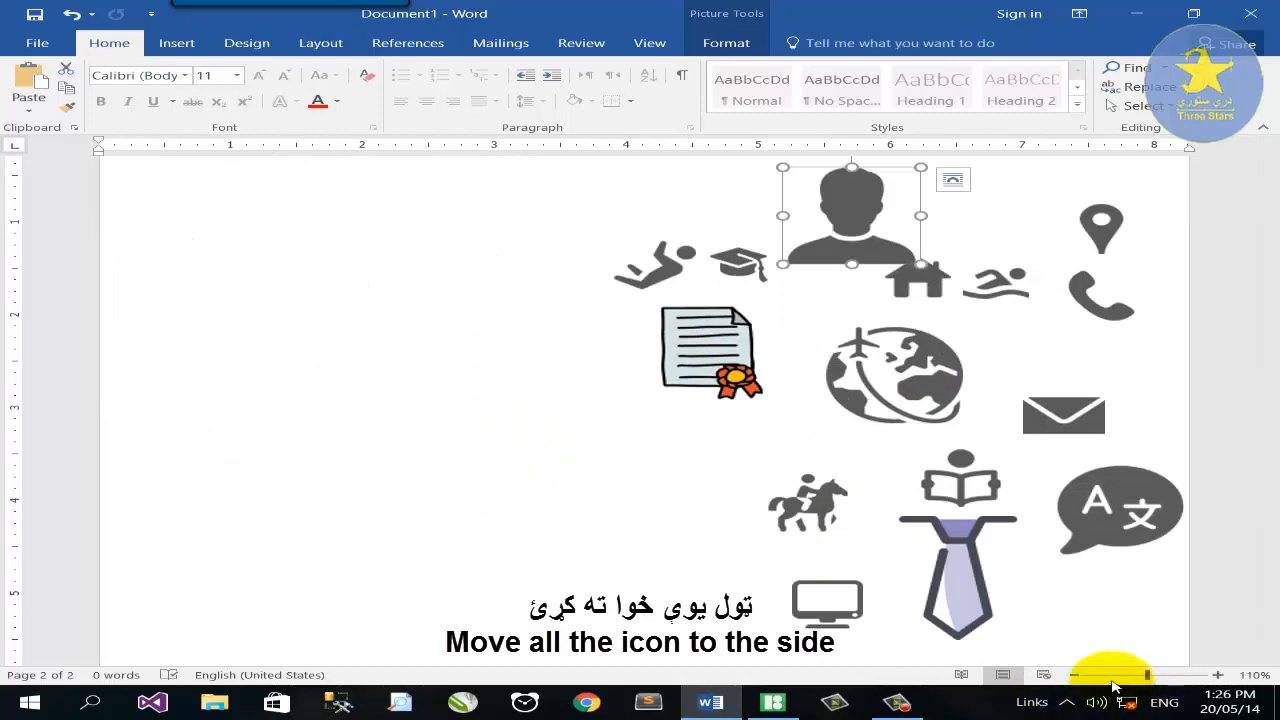
pyautogui.click(1125, 675)
pyautogui.scroll(12, 380, 271)
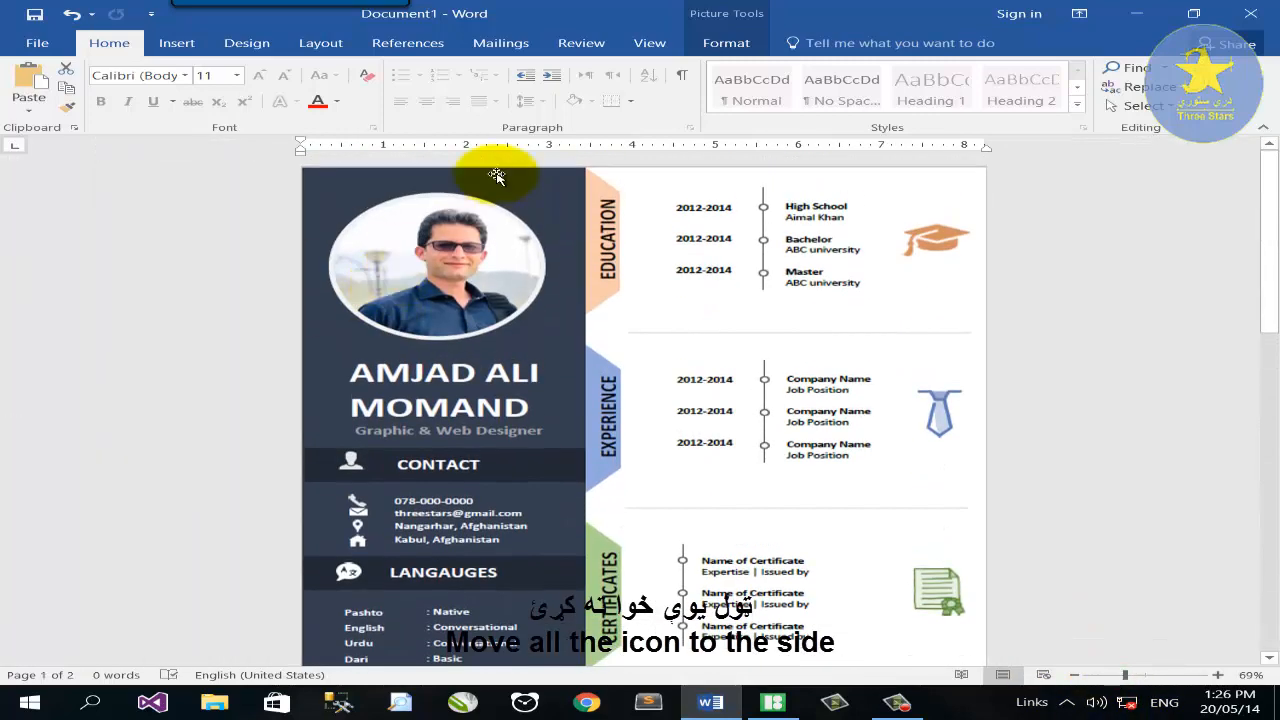
pyautogui.scroll(-10, 490, 298)
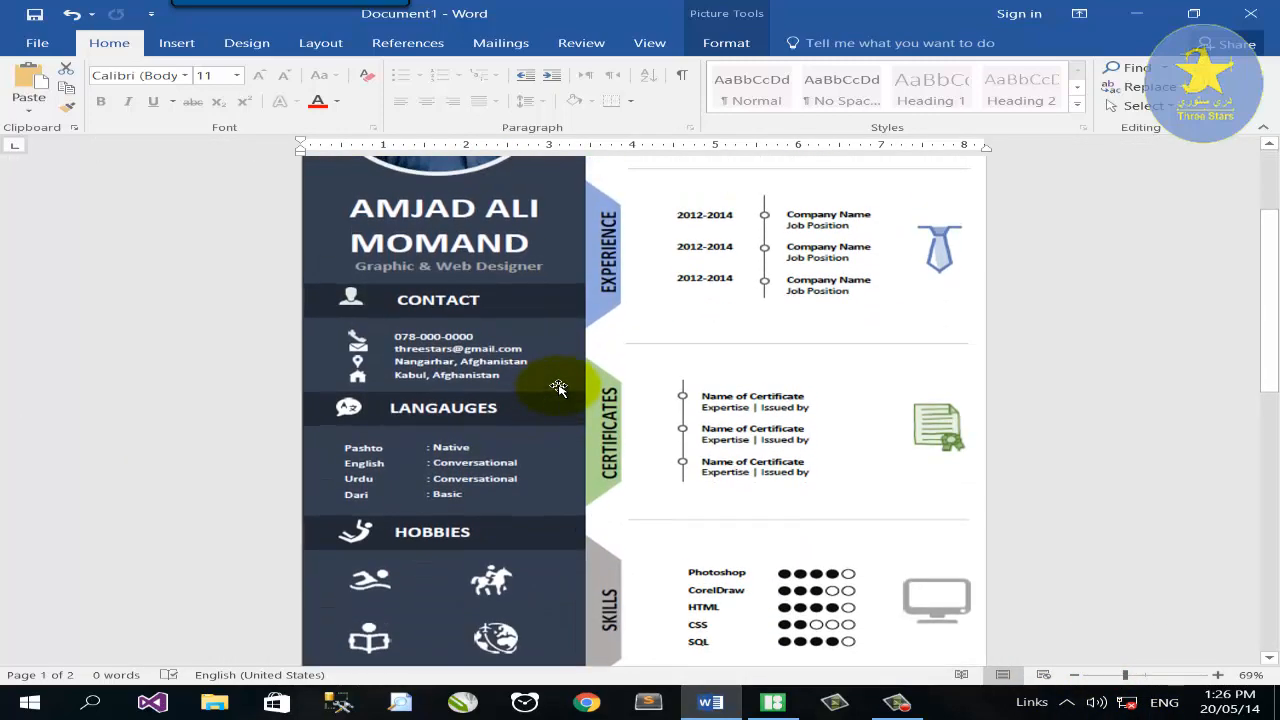
pyautogui.scroll(-3, 757, 563)
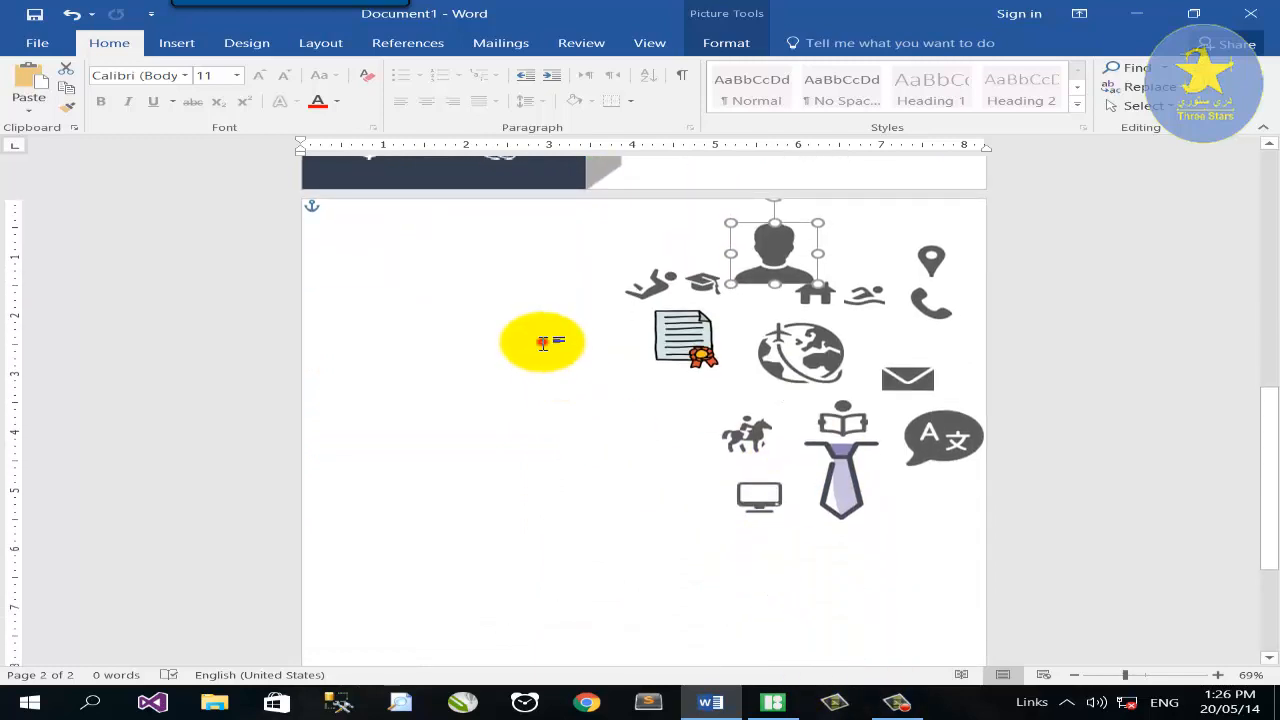
pyautogui.click(543, 340)
pyautogui.click(1147, 675)
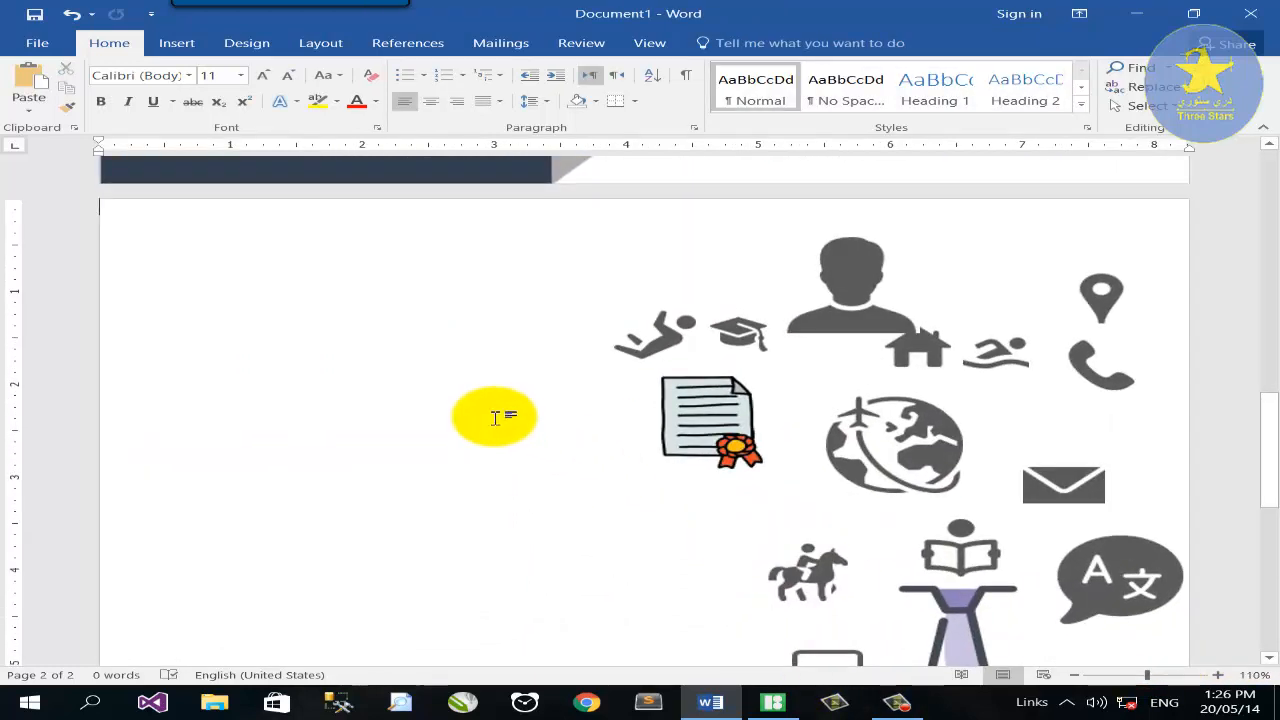
pyautogui.click(172, 42)
# Draw a rectangle on page 2 and size it to 10.78" tall by 3.5" wide.
pyautogui.click(246, 111)
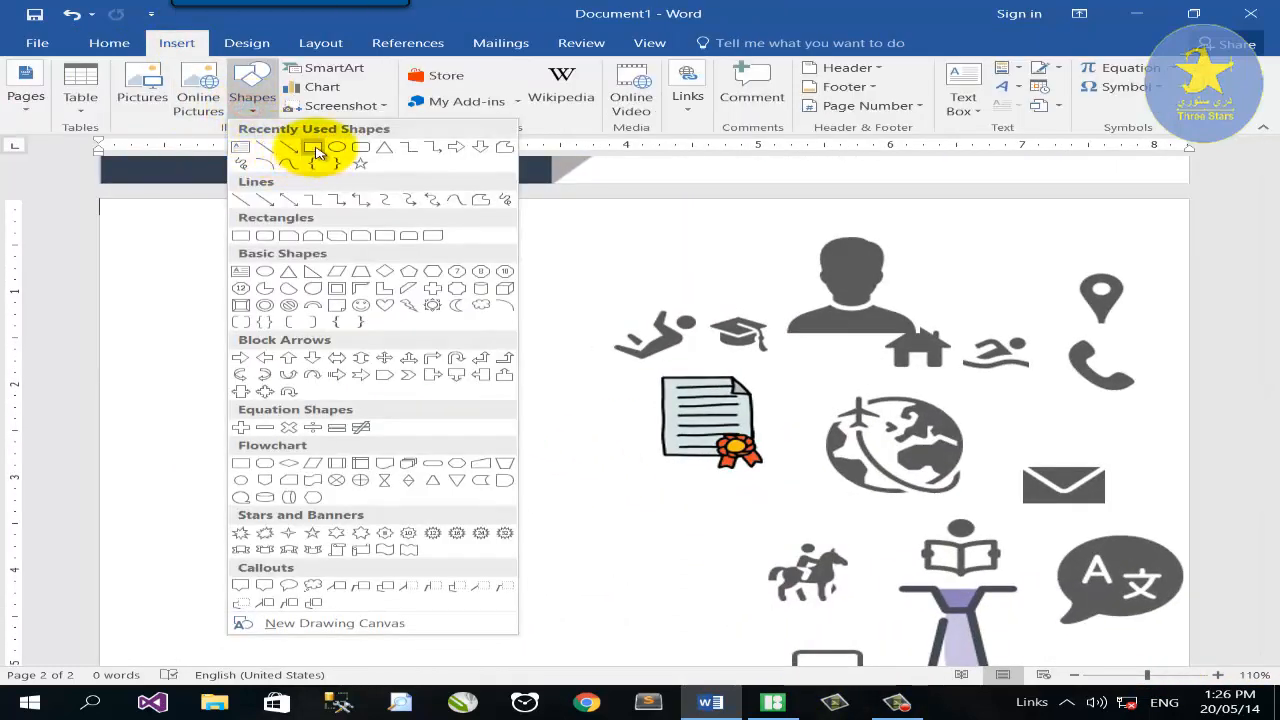
pyautogui.click(316, 146)
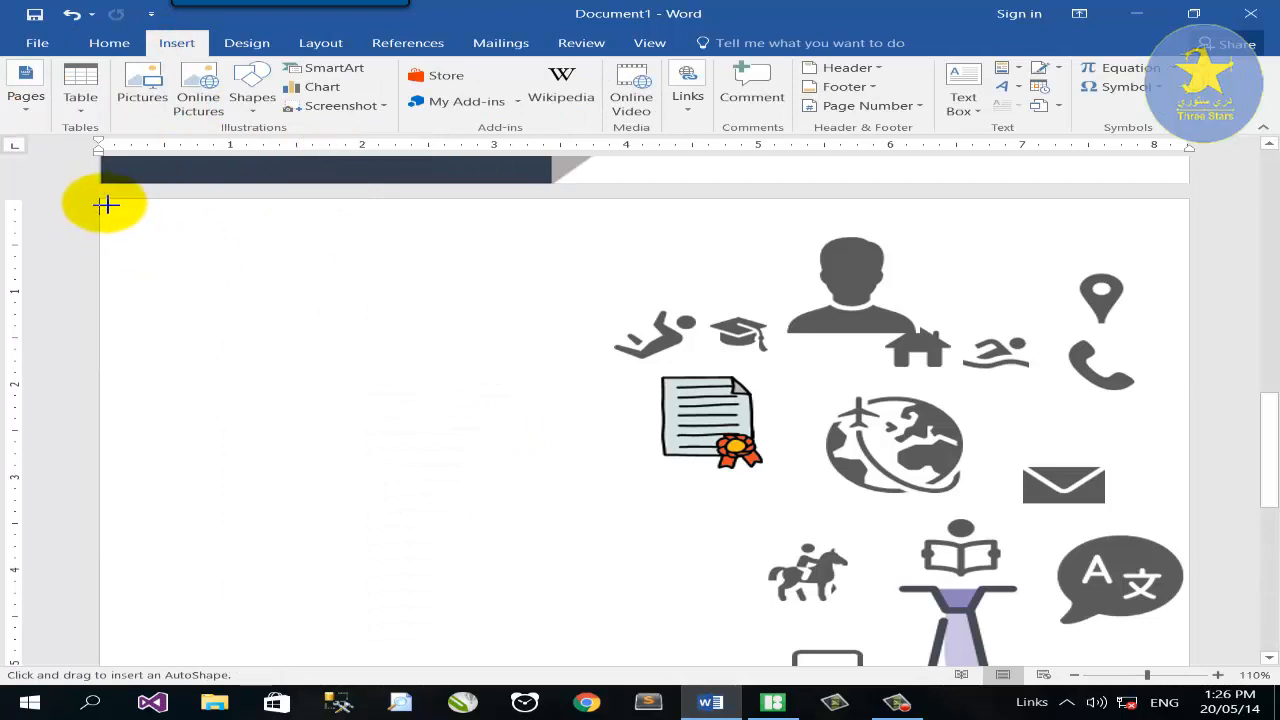
pyautogui.moveTo(104, 204); pyautogui.dragTo(446, 717)
pyautogui.scroll(-3, 574, 622)
pyautogui.moveTo(1147, 675); pyautogui.dragTo(1119, 675)
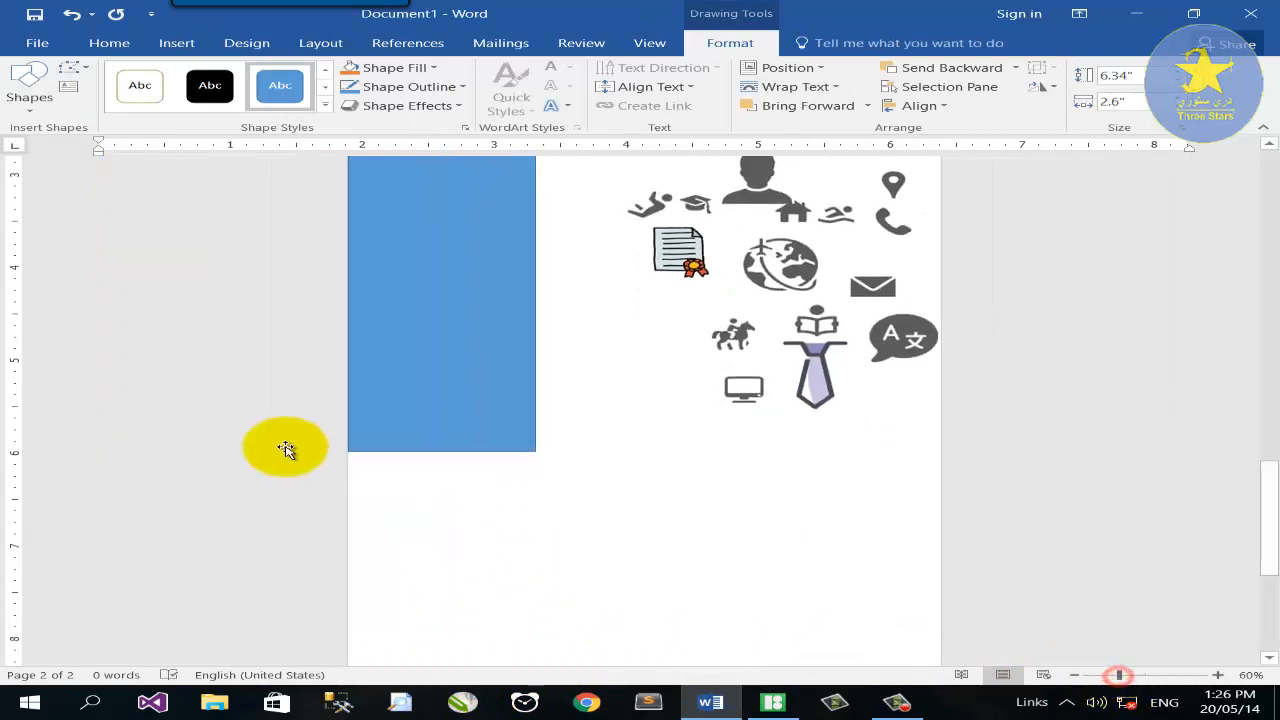
pyautogui.scroll(1, 286, 449)
pyautogui.moveTo(440, 511); pyautogui.dragTo(443, 677)
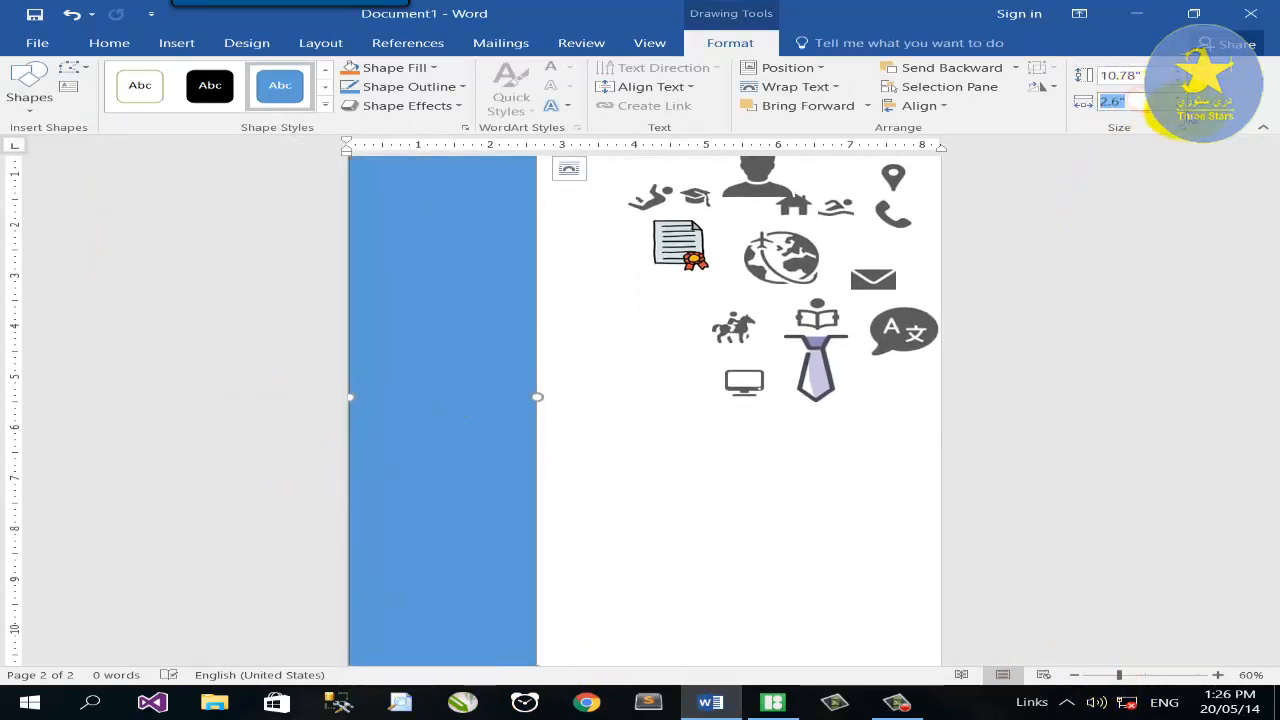
pyautogui.moveTo(537, 397); pyautogui.dragTo(601, 397)
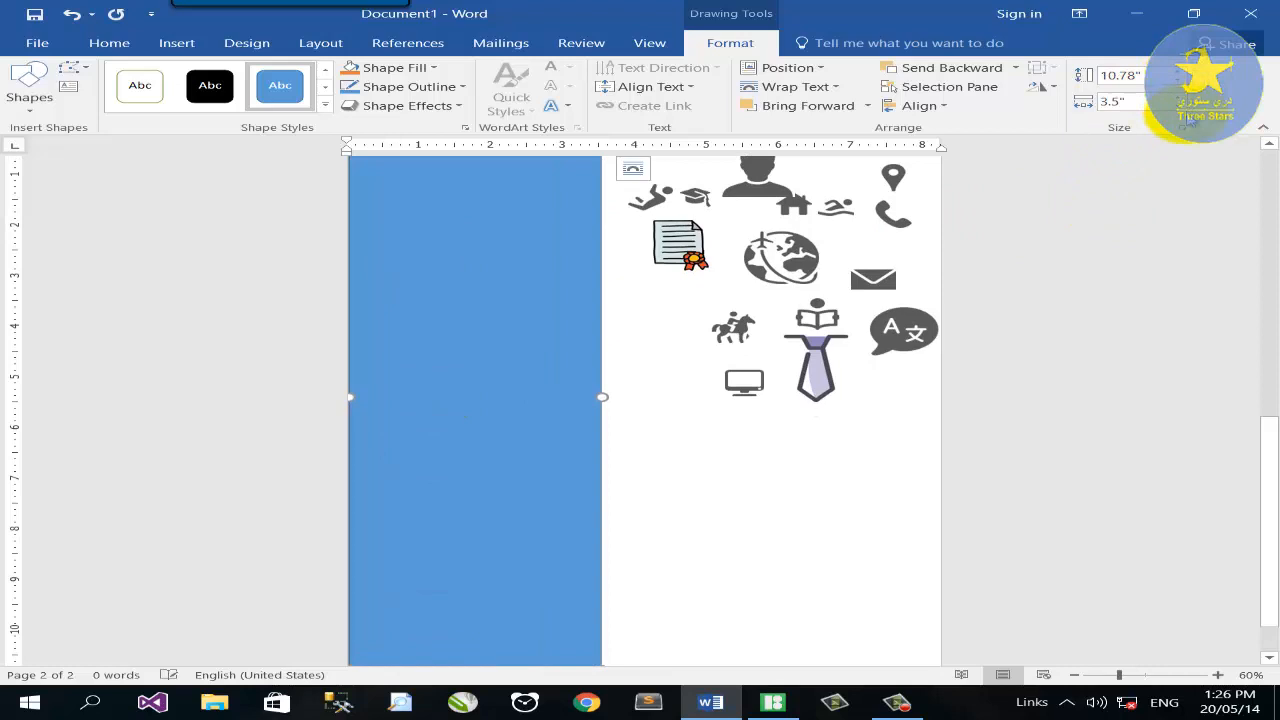
pyautogui.click(432, 67)
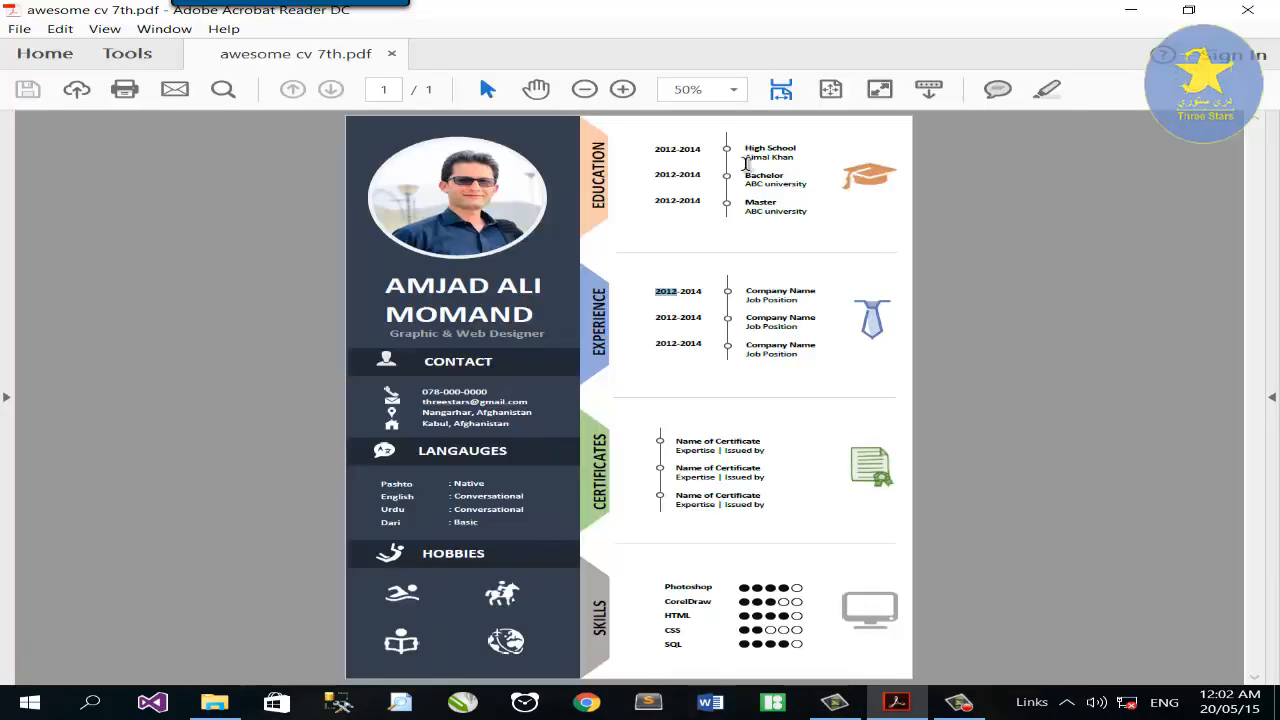
# View the reference CV at 100%, scroll through it, then return to 50%.
pyautogui.click(733, 89)
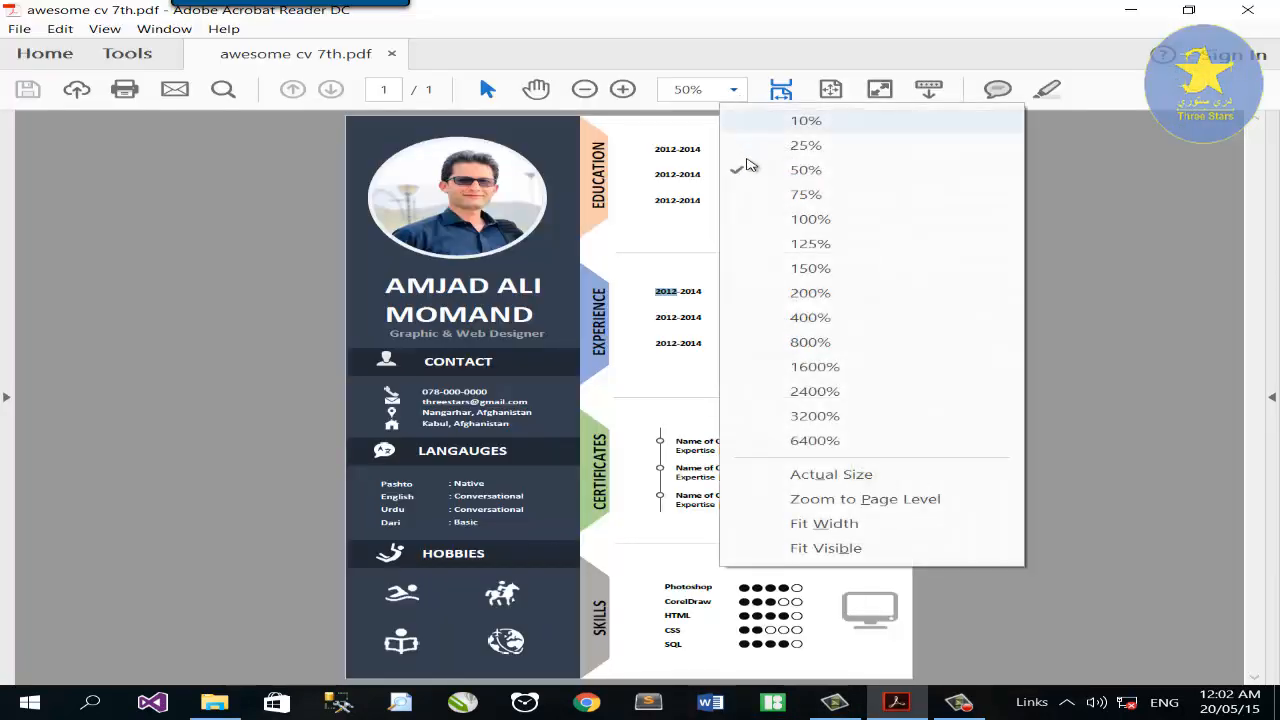
pyautogui.click(738, 218)
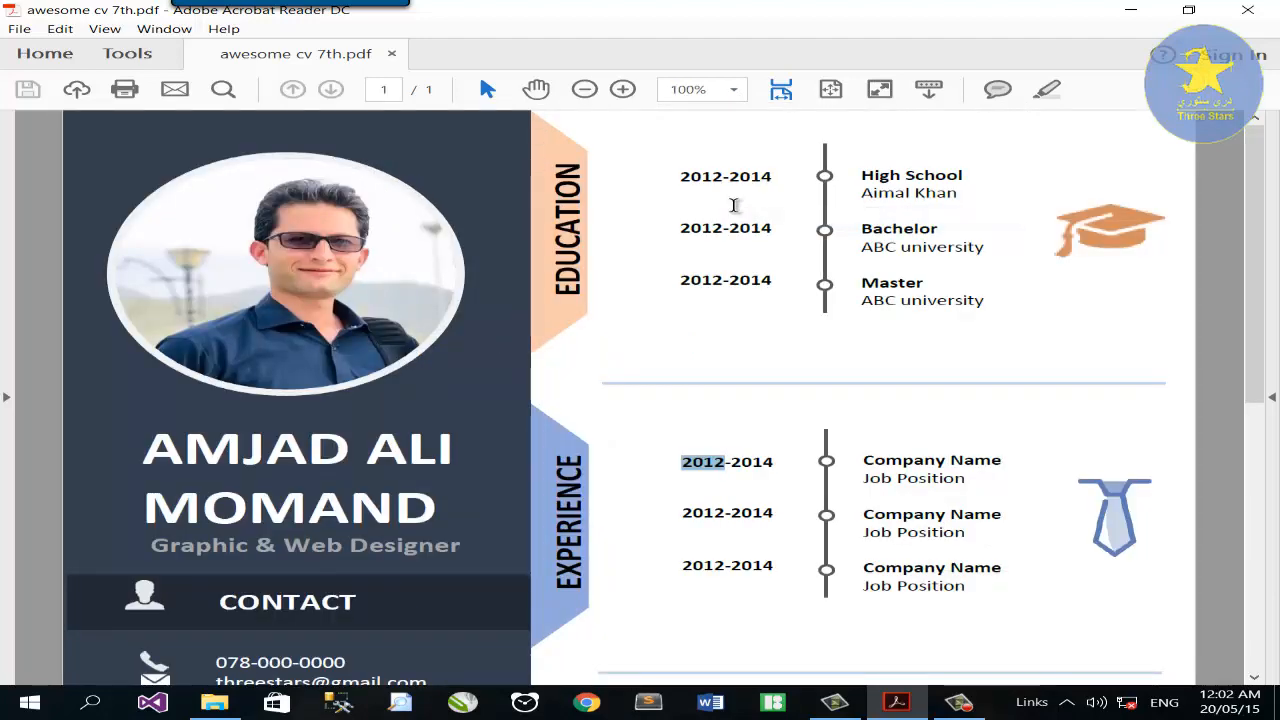
pyautogui.scroll(-5, 734, 206)
pyautogui.scroll(-6, 734, 205)
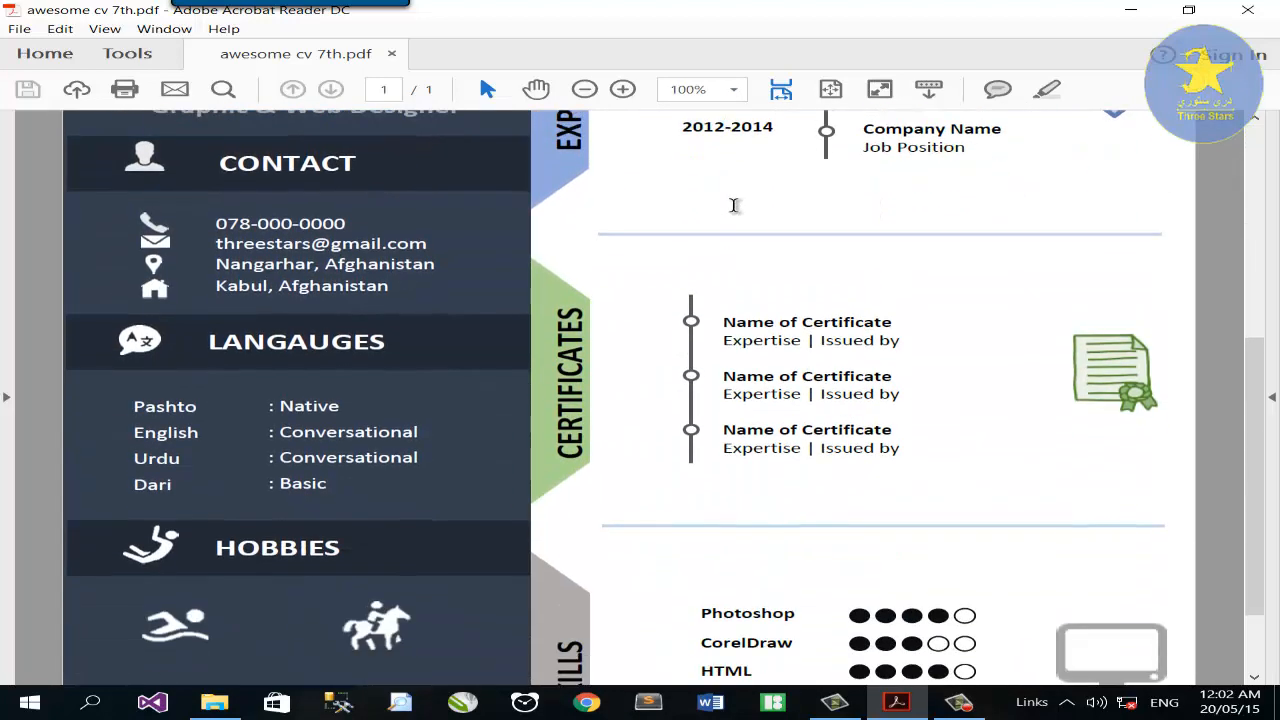
pyautogui.click(735, 91)
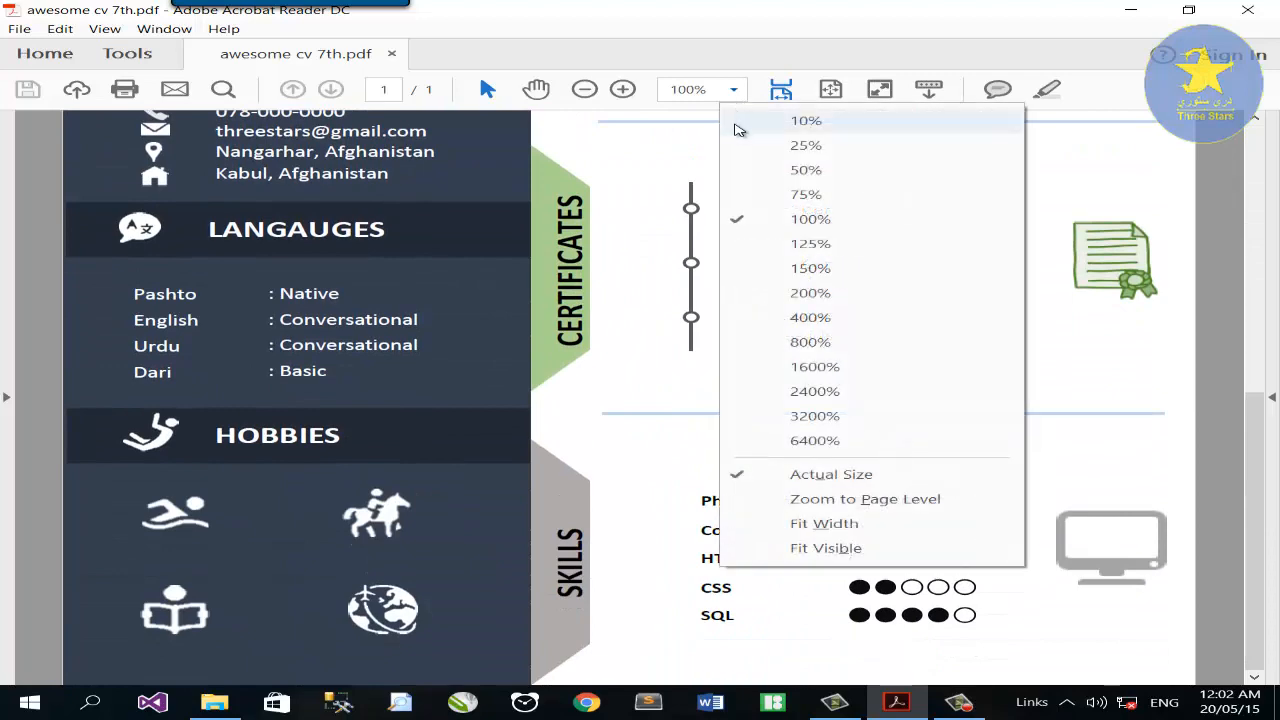
pyautogui.click(740, 169)
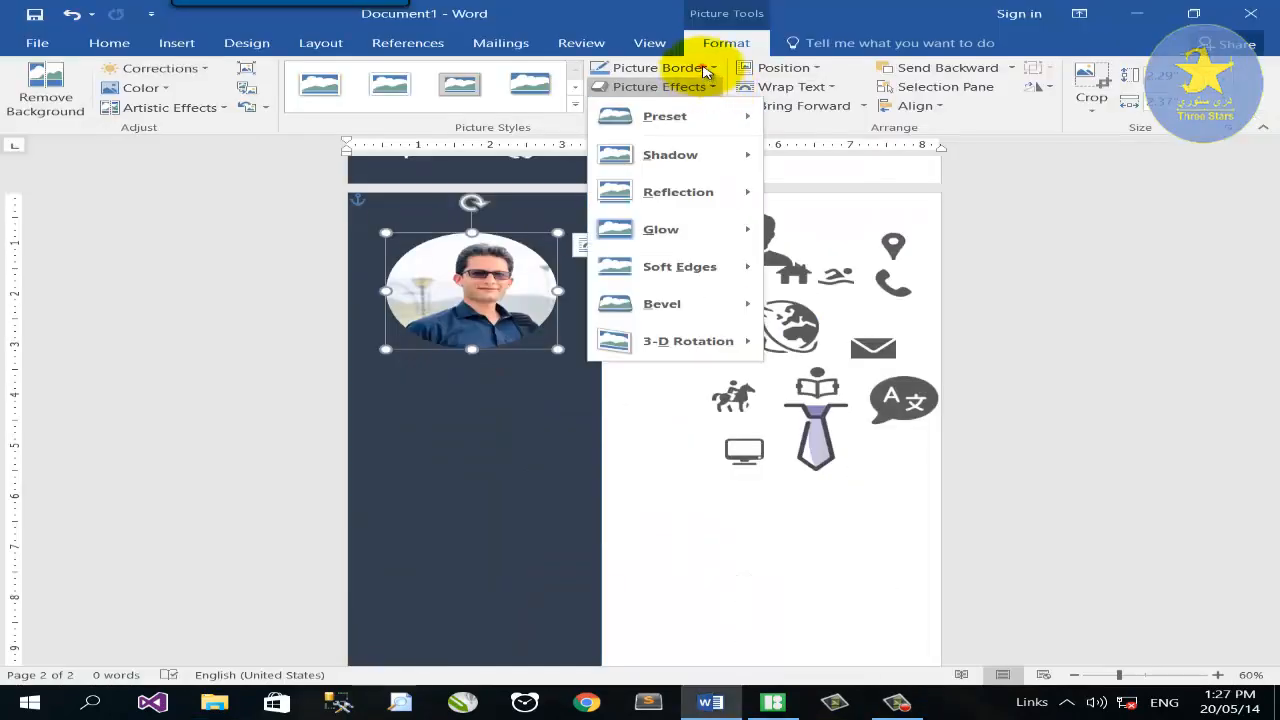
# Set the profile photo's border to 3 pt weight and white colour.
pyautogui.click(713, 67)
pyautogui.moveTo(723, 261)
pyautogui.click(925, 365)
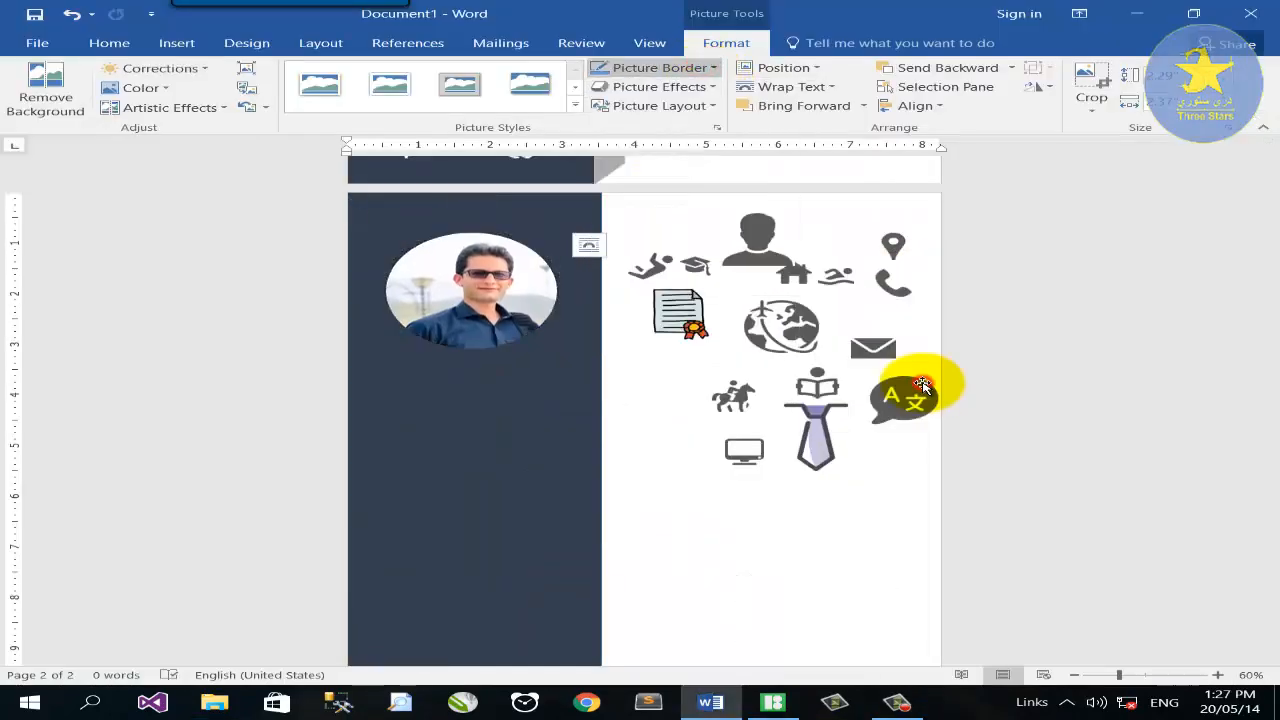
pyautogui.click(713, 67)
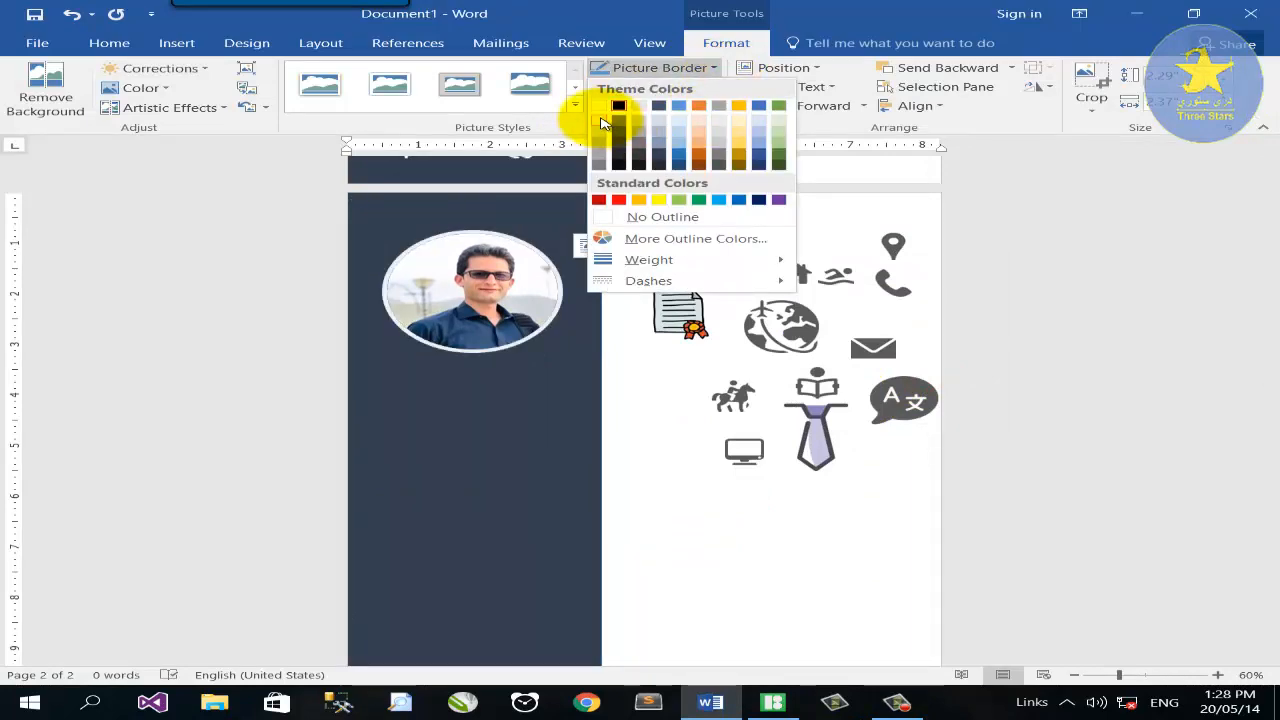
pyautogui.click(601, 121)
pyautogui.scroll(8, 586, 257)
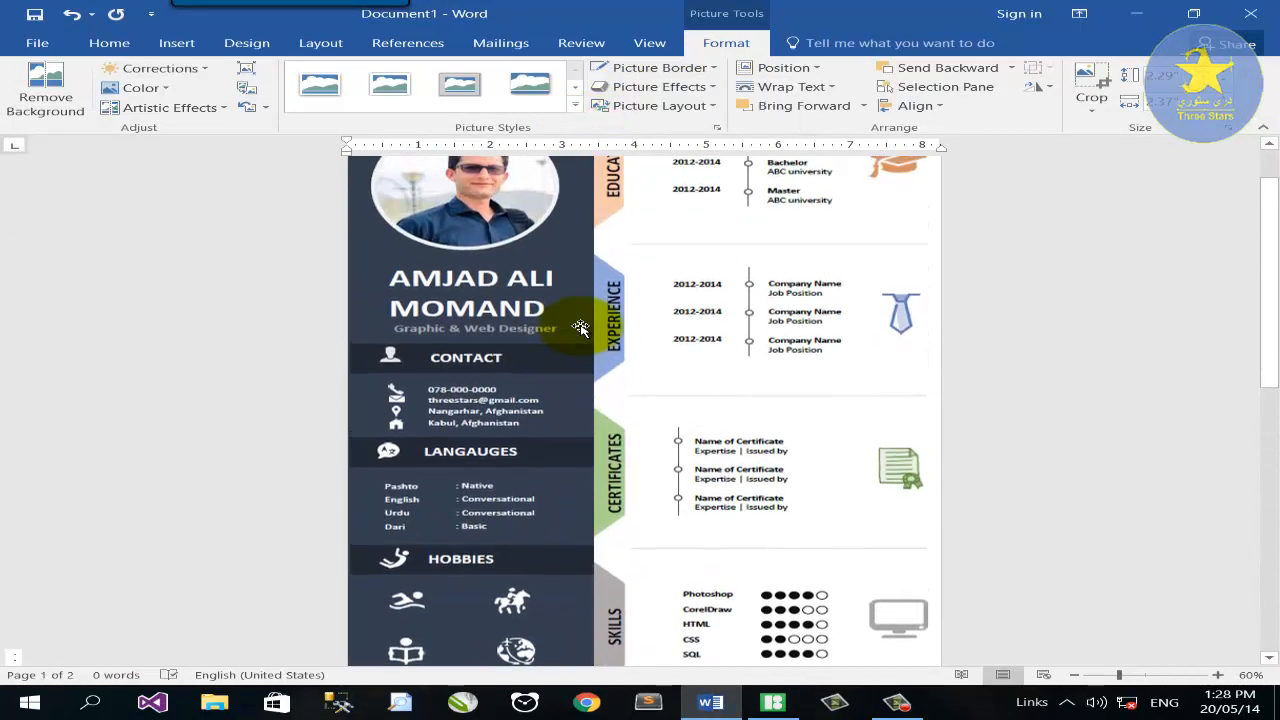
pyautogui.scroll(-6, 650, 378)
pyautogui.scroll(-3, 650, 378)
pyautogui.click(757, 480)
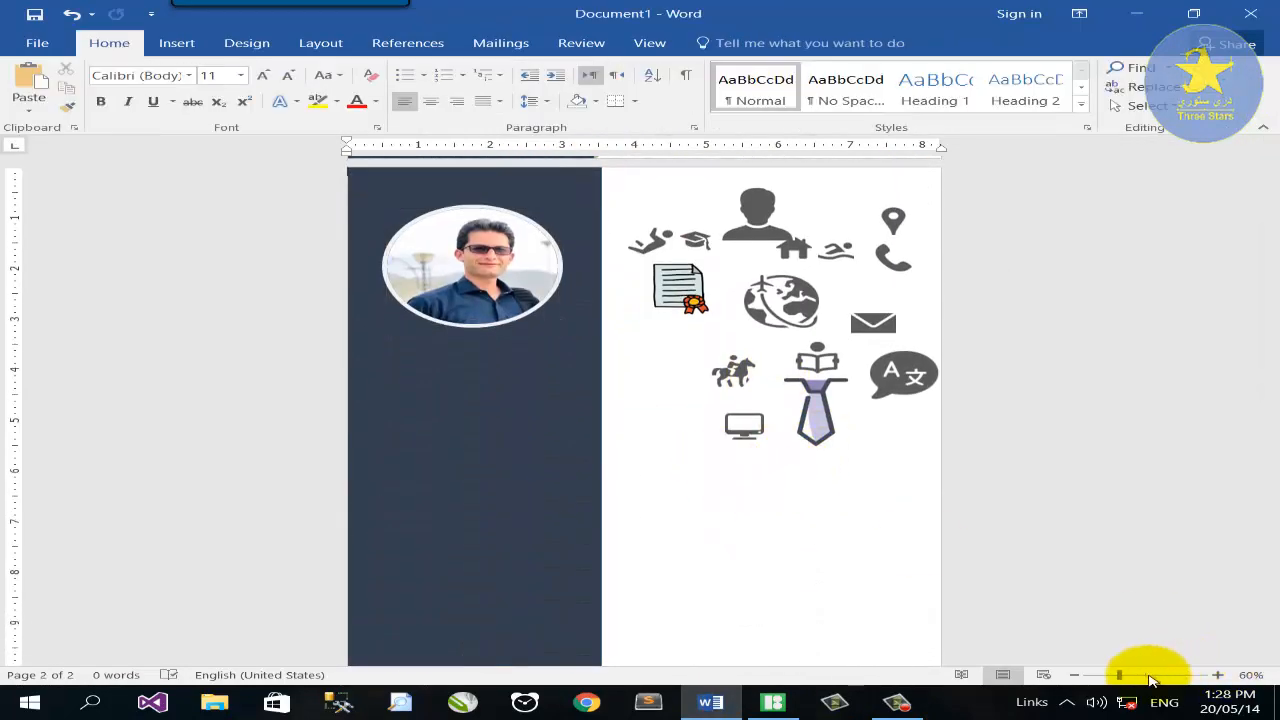
pyautogui.click(1147, 675)
pyautogui.scroll(-3, 800, 490)
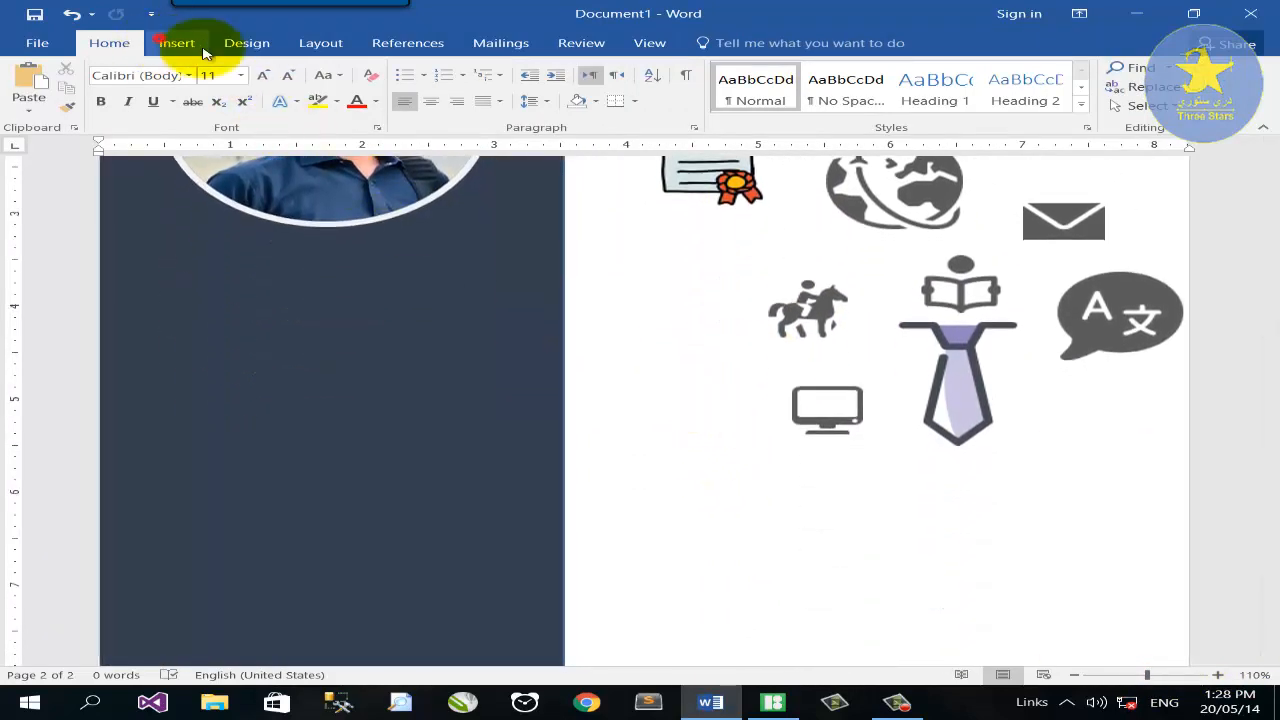
# Draw a text box with the person's full name on two lines and move it onto the sidebar.
pyautogui.click(185, 42)
pyautogui.click(843, 476)
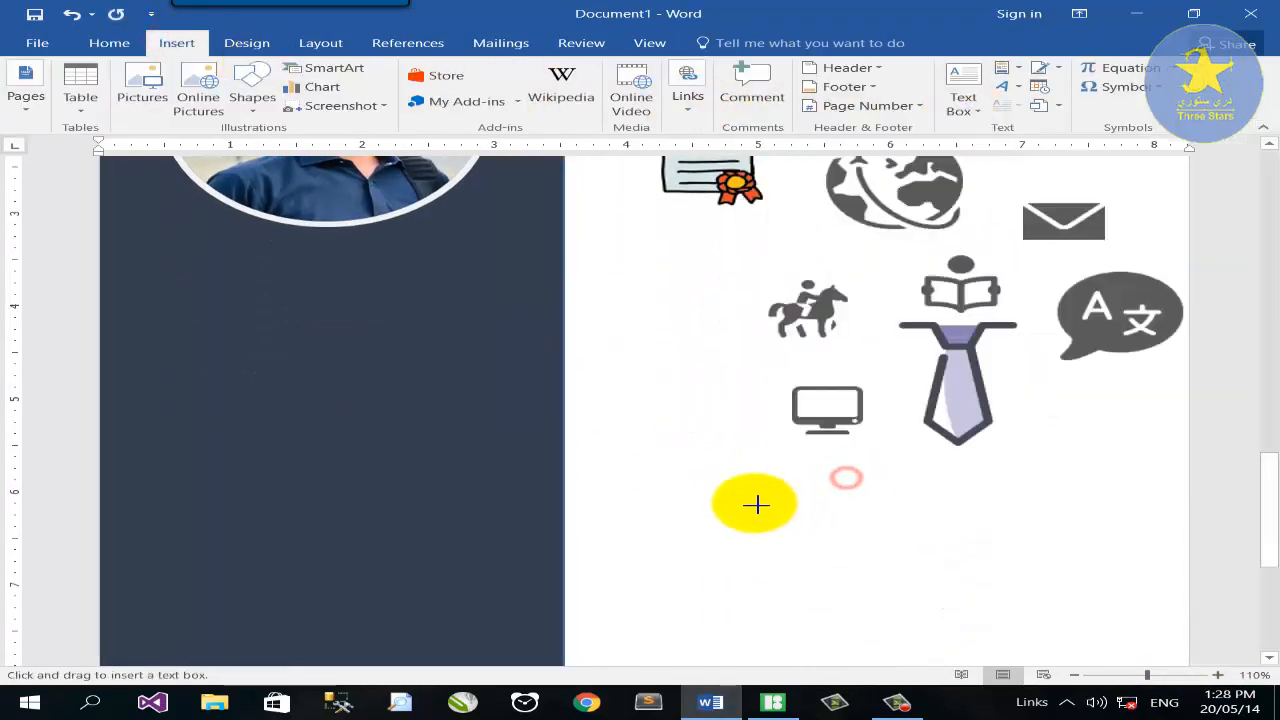
pyautogui.moveTo(671, 457)
pyautogui.mouseDown()
pyautogui.moveTo(1006, 560)
pyautogui.moveTo(1012, 542)
pyautogui.mouseUp()
pyautogui.press('Return')
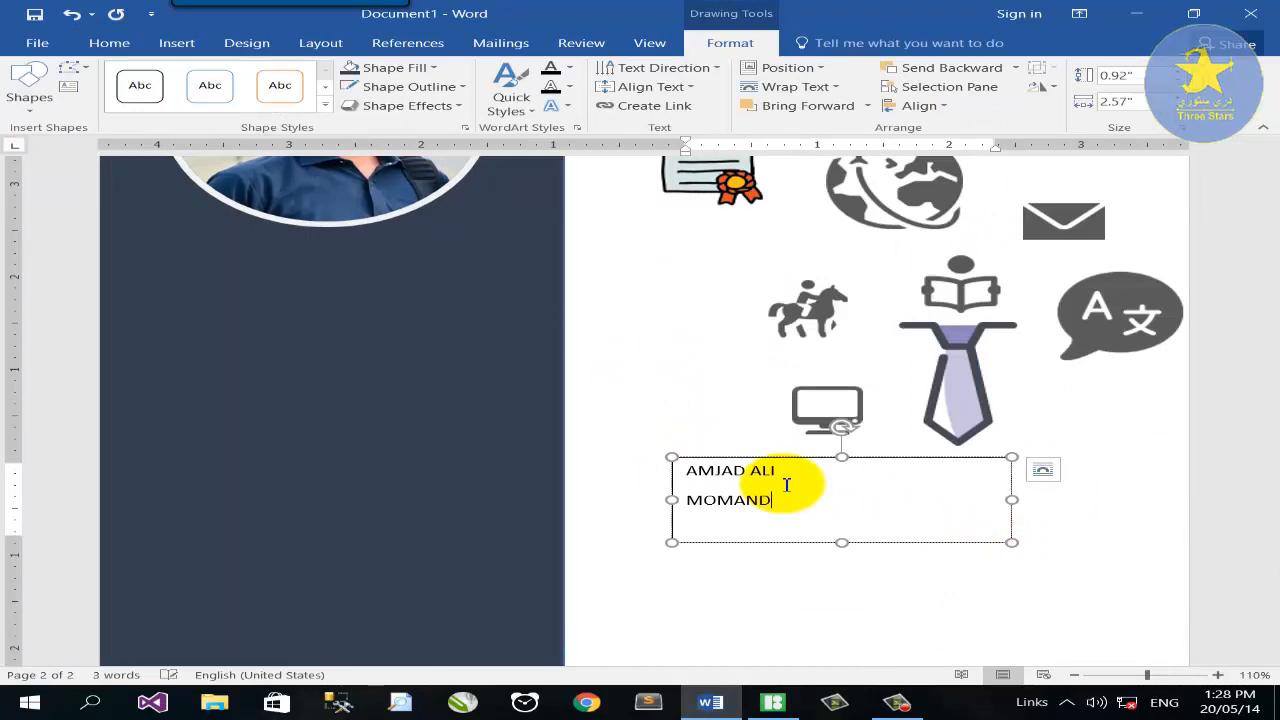
pyautogui.moveTo(731, 459); pyautogui.dragTo(503, 374)
# Remove the name box's fill and outline and place it under the photo.
pyautogui.click(433, 70)
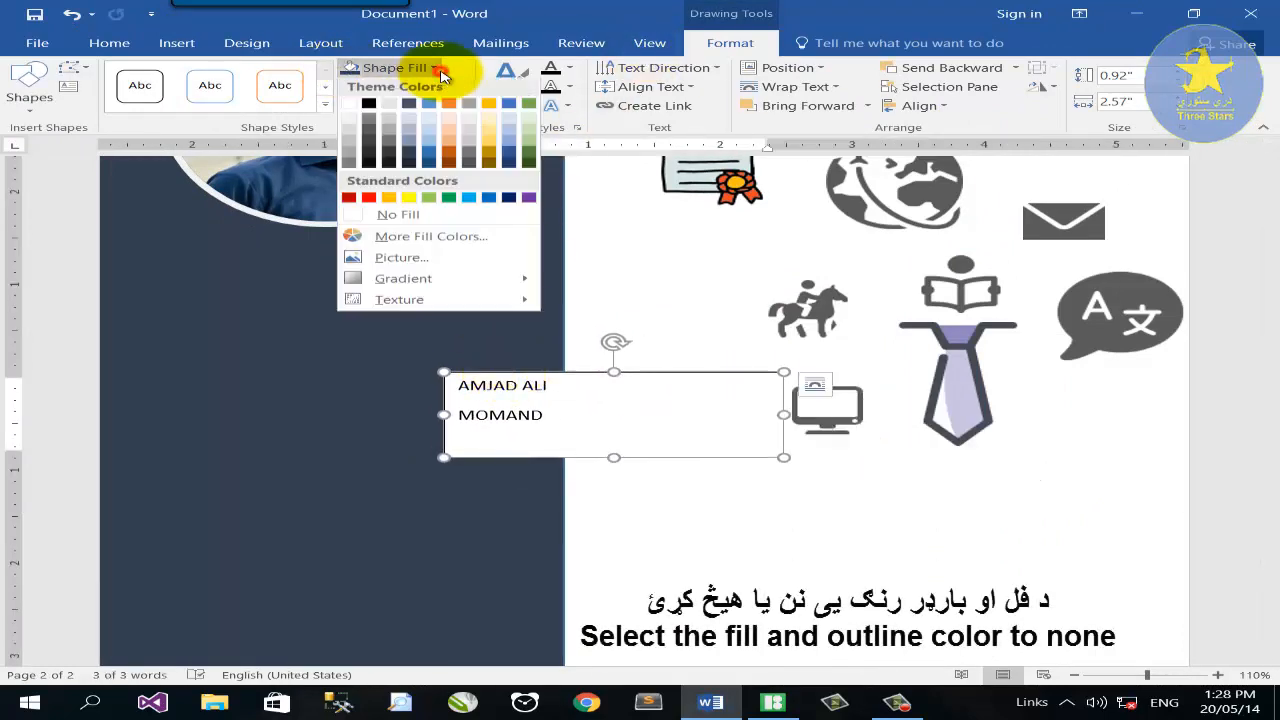
pyautogui.click(392, 215)
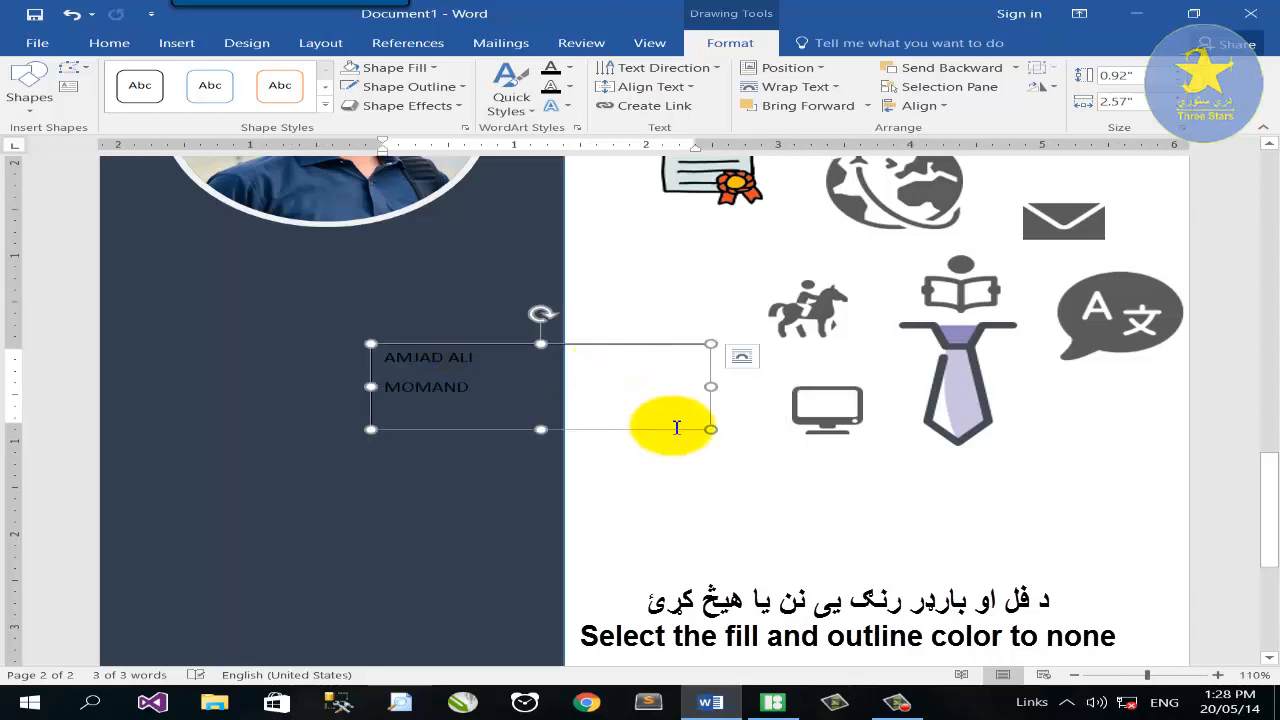
pyautogui.click(671, 429)
pyautogui.scroll(4, 651, 477)
pyautogui.scroll(-3, 588, 467)
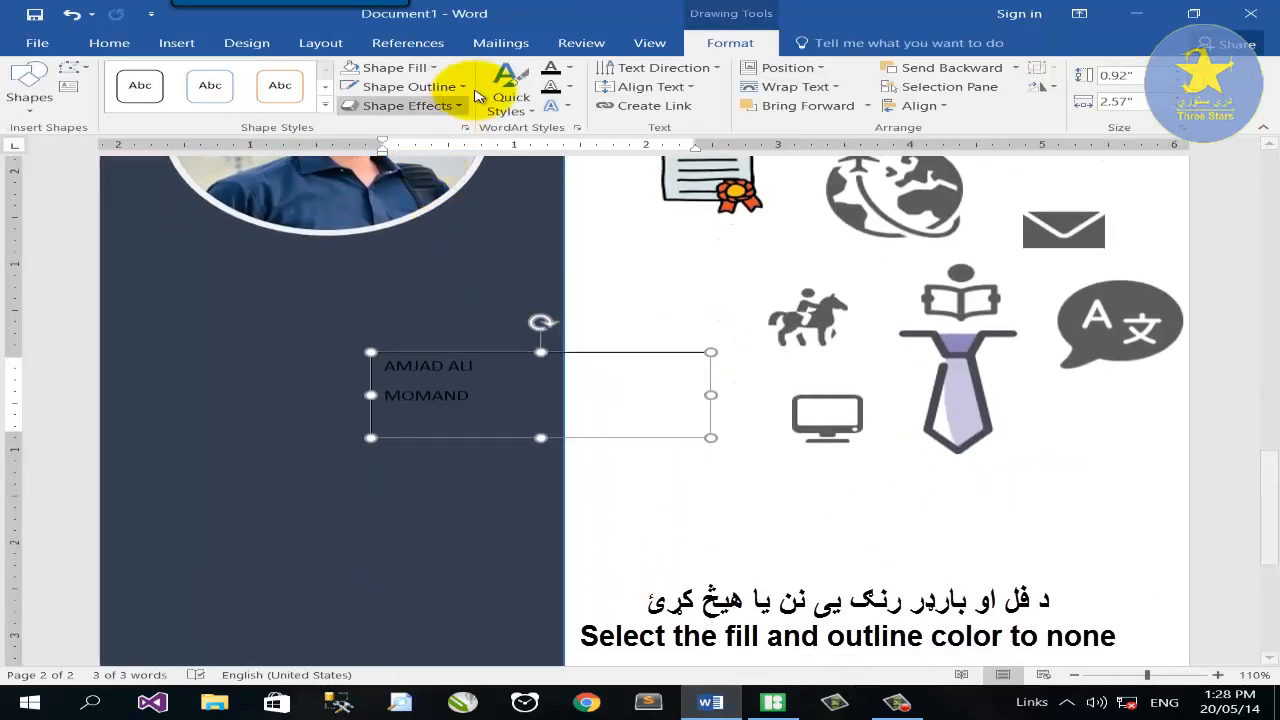
pyautogui.click(405, 86)
pyautogui.click(365, 231)
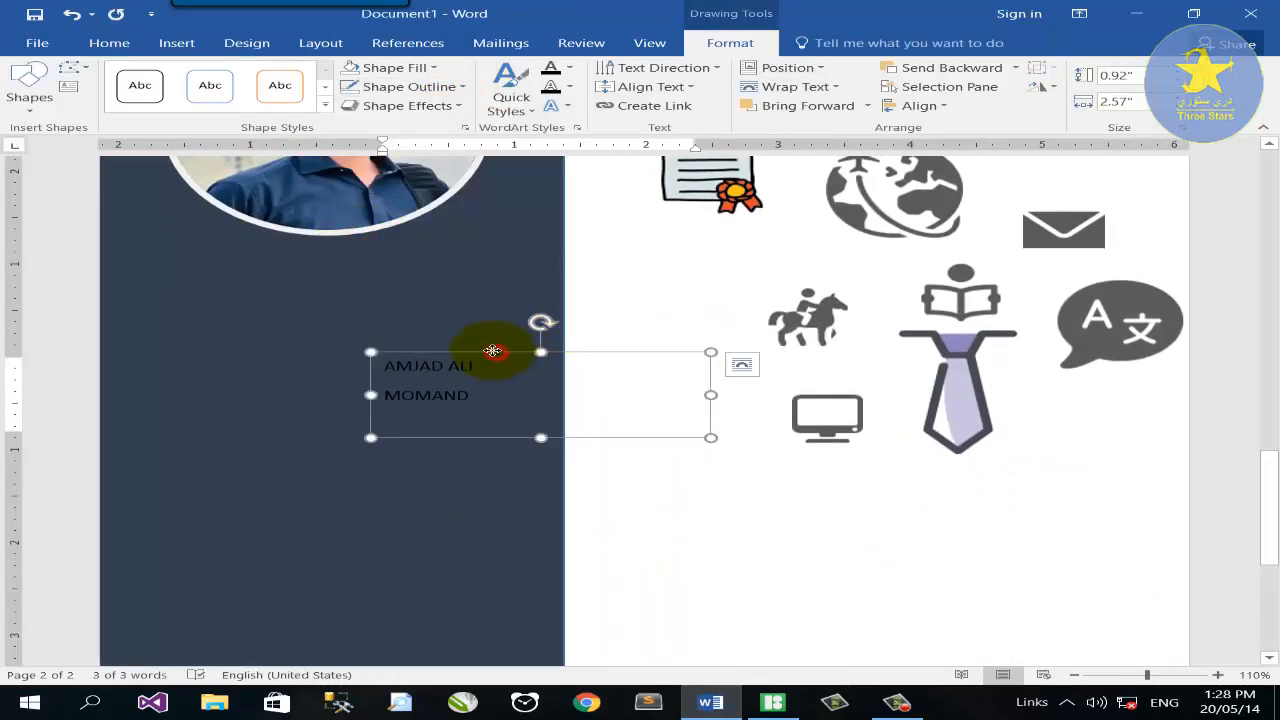
pyautogui.moveTo(493, 351); pyautogui.dragTo(306, 267)
pyautogui.click(116, 48)
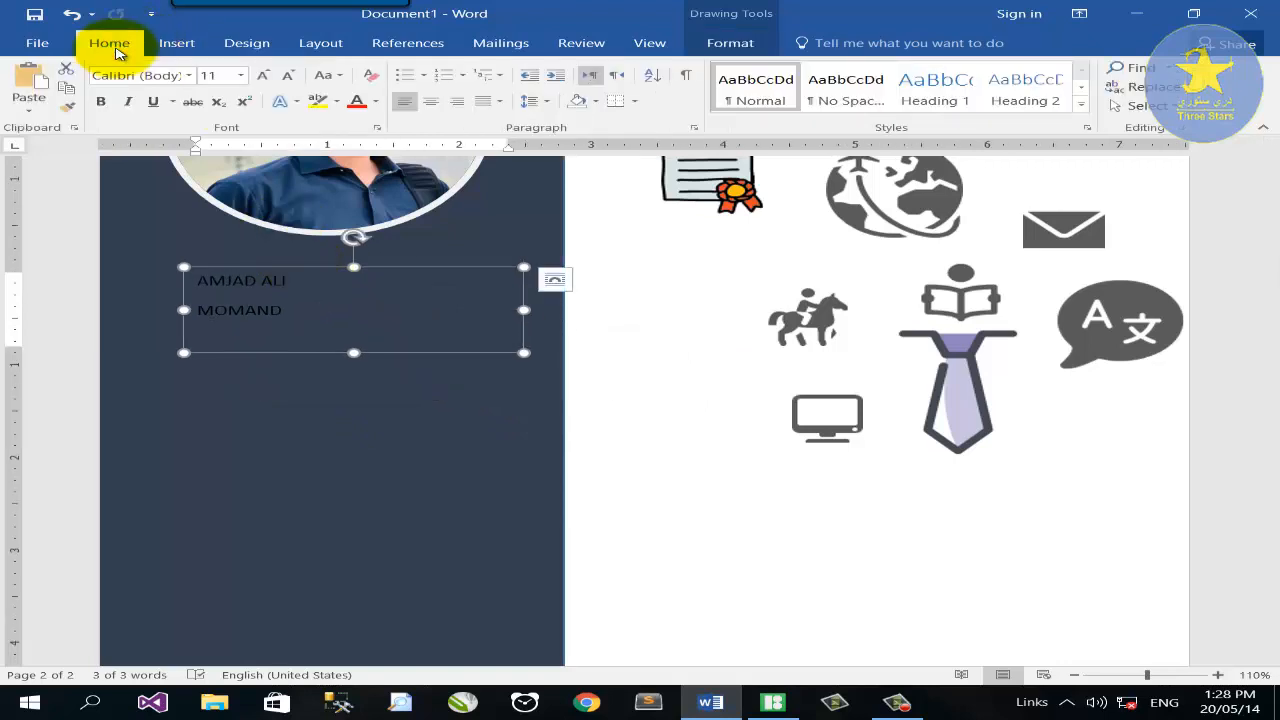
# Make the name bold, 36 pt and white, enlarging its box to fit.
pyautogui.click(100, 102)
pyautogui.click(241, 76)
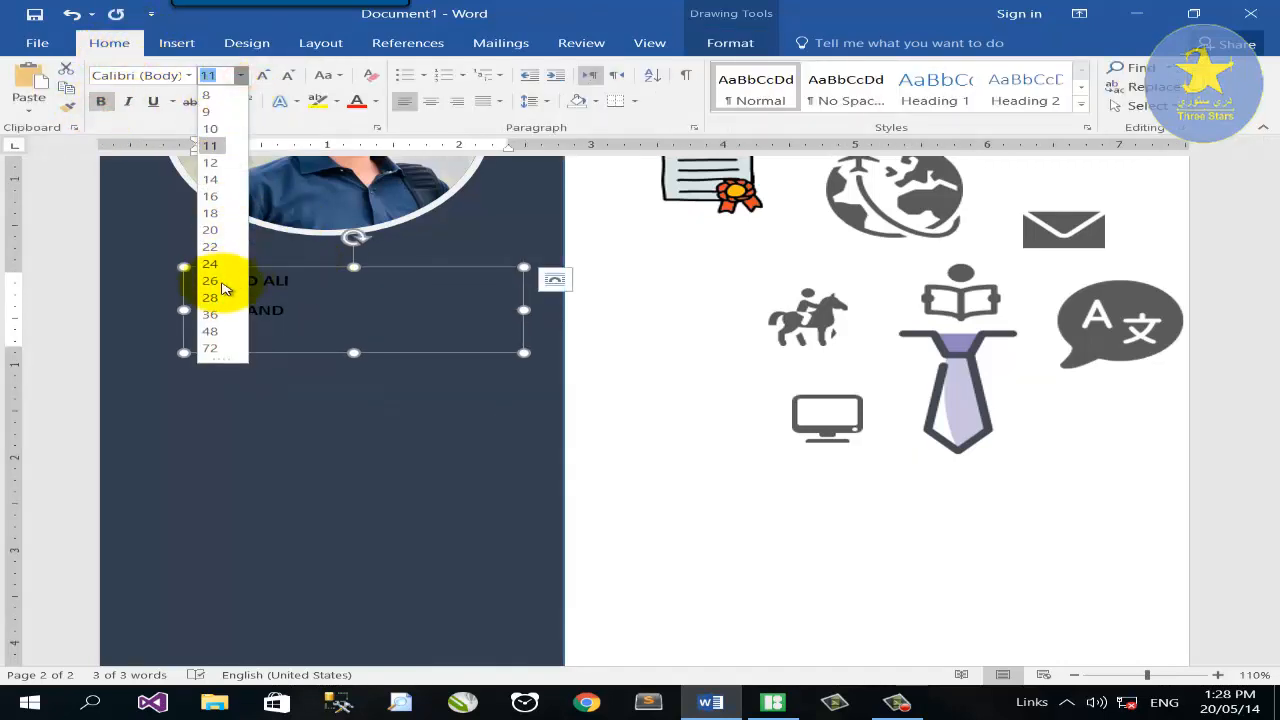
pyautogui.click(216, 313)
pyautogui.moveTo(353, 362); pyautogui.dragTo(376, 459)
pyautogui.click(375, 101)
pyautogui.click(352, 160)
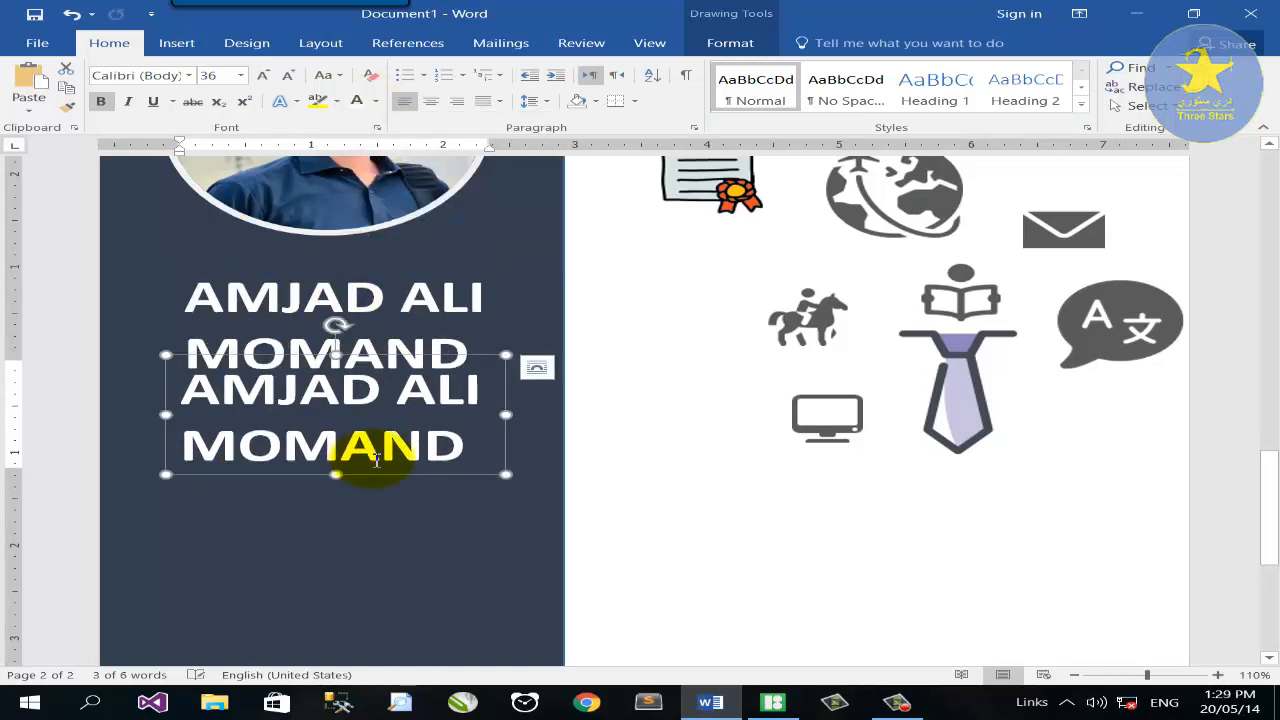
# Turn the copied box into a 14 pt light grey 'Graphic & Web Designer' subtitle.
pyautogui.click(240, 75)
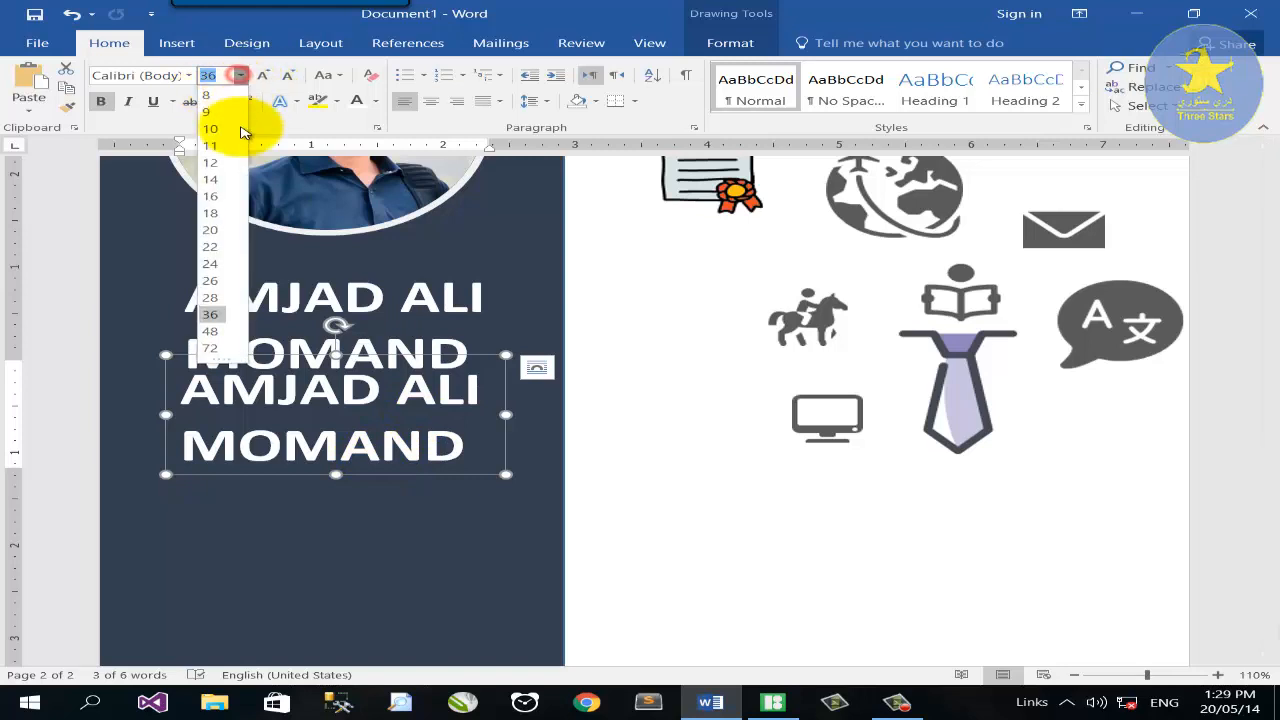
pyautogui.click(217, 180)
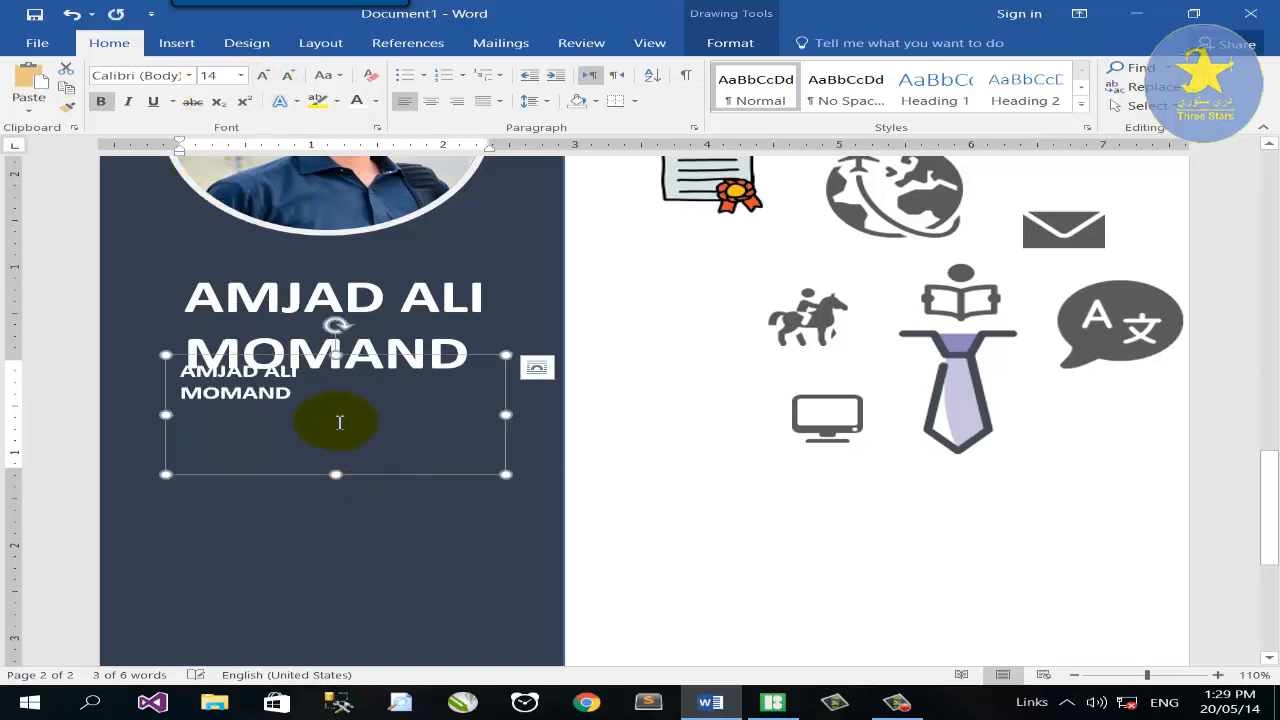
pyautogui.moveTo(337, 417); pyautogui.dragTo(126, 397)
pyautogui.write('Graphic & Web Designer')
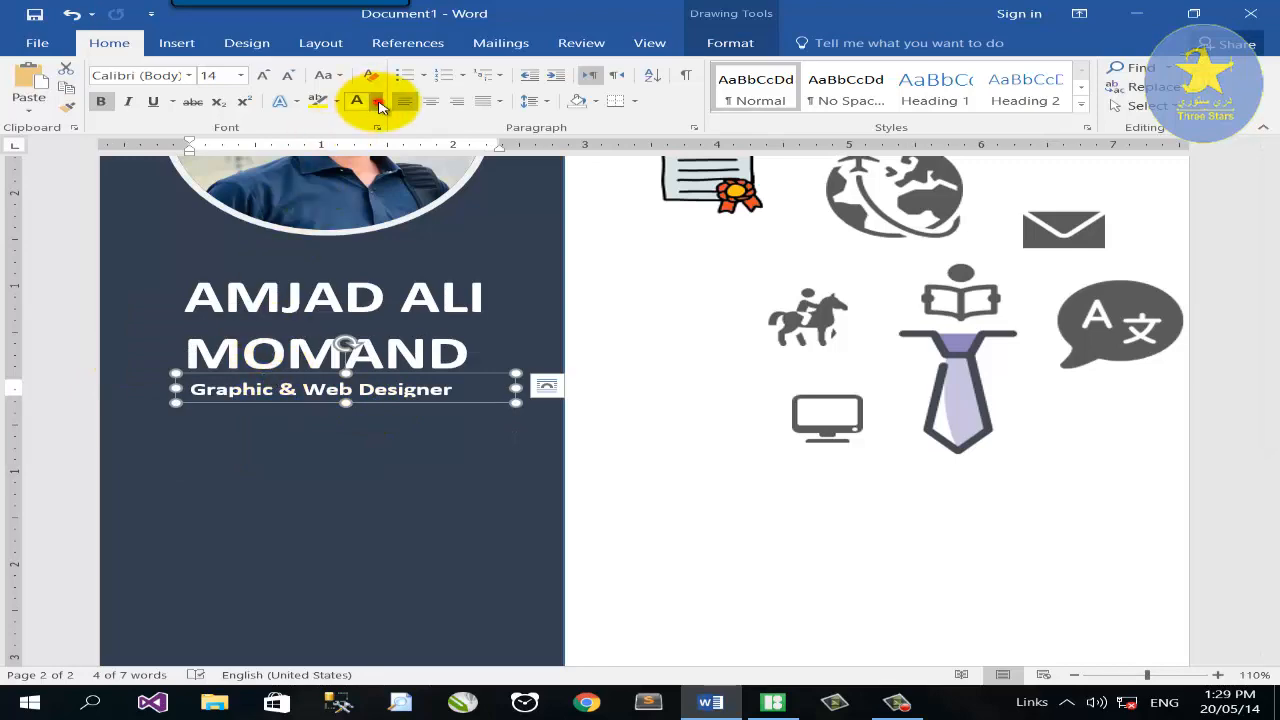
pyautogui.click(376, 101)
pyautogui.click(358, 192)
pyautogui.scroll(10, 471, 449)
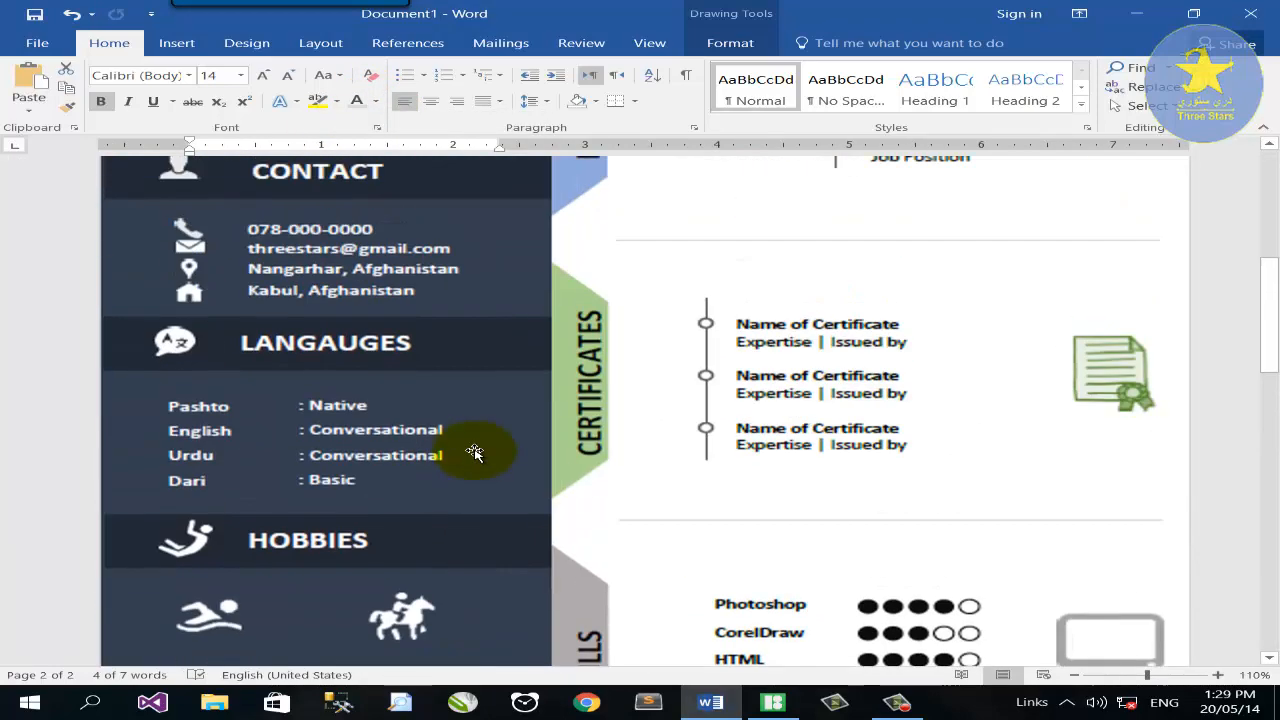
pyautogui.scroll(-1, 341, 428)
pyautogui.scroll(-15, 341, 428)
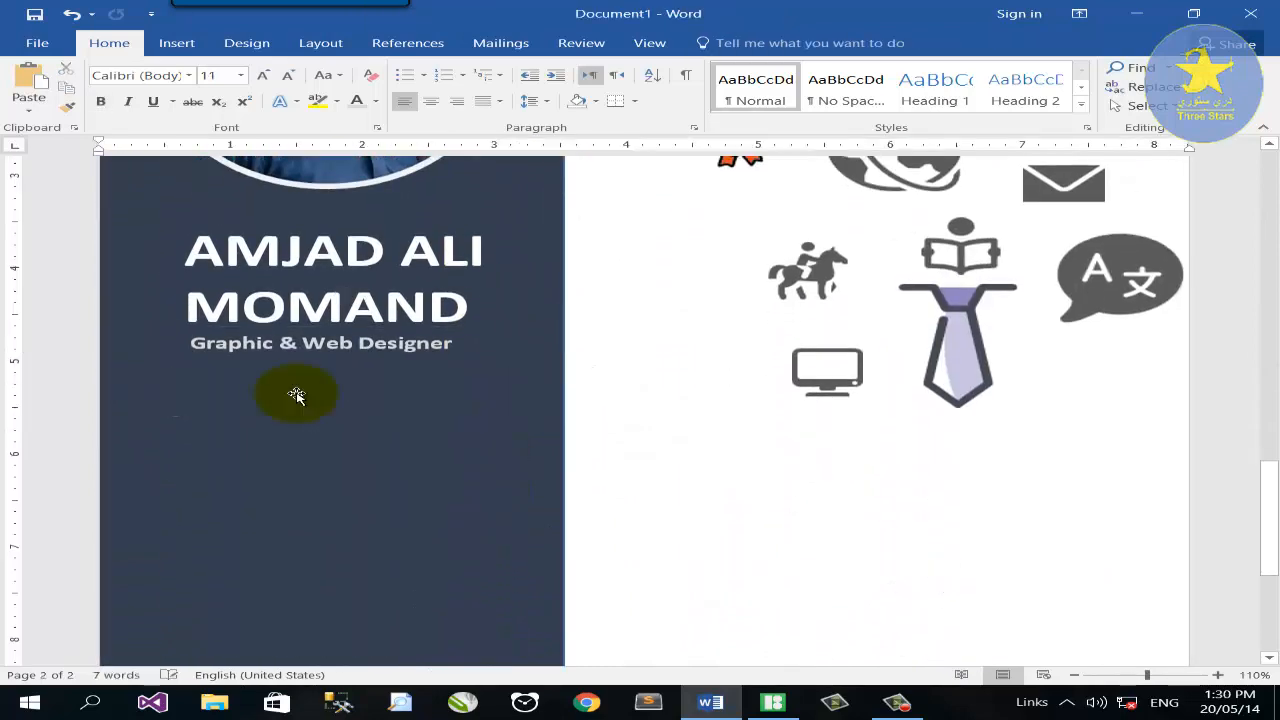
pyautogui.click(176, 42)
# Draw a wide rectangle below the subtitle and fill it with a dark colour.
pyautogui.click(250, 100)
pyautogui.click(309, 148)
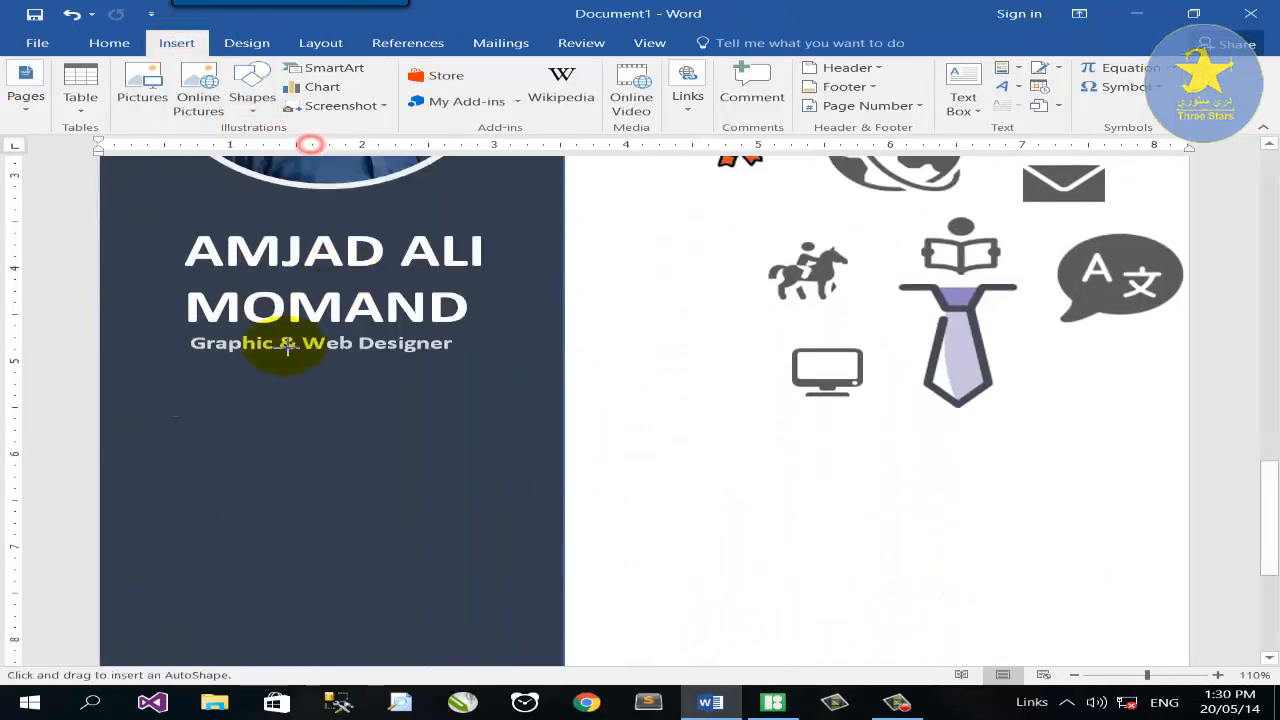
pyautogui.moveTo(196, 408); pyautogui.dragTo(566, 454)
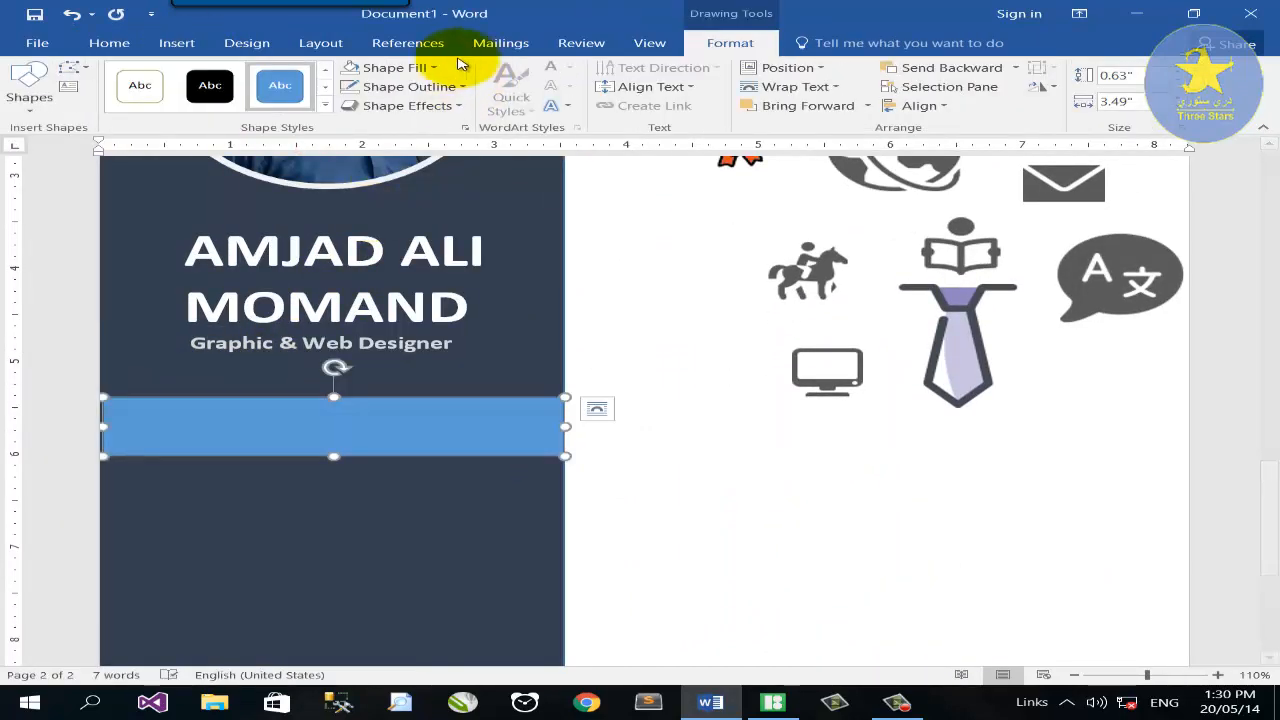
pyautogui.click(430, 67)
pyautogui.click(408, 168)
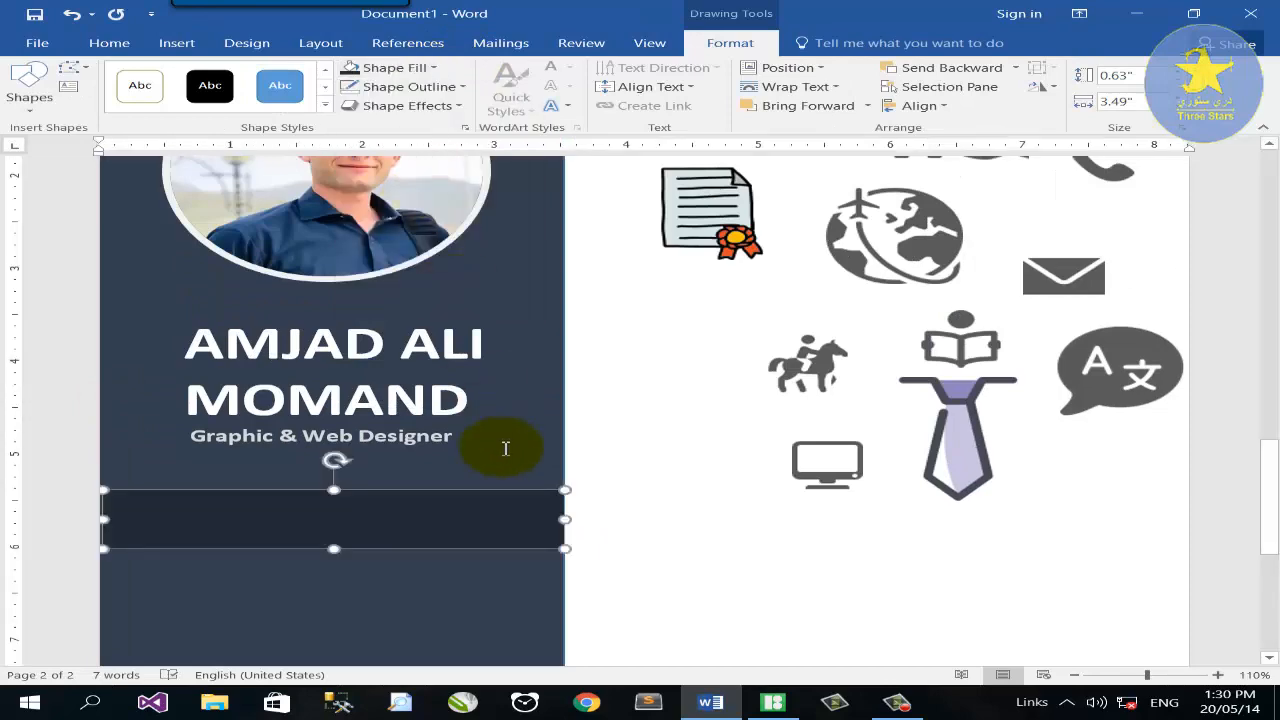
# Copy the Graphic & Web Designer text box onto the dark band.
pyautogui.click(512, 447)
pyautogui.scroll(6, 506, 467)
pyautogui.scroll(1, 500, 466)
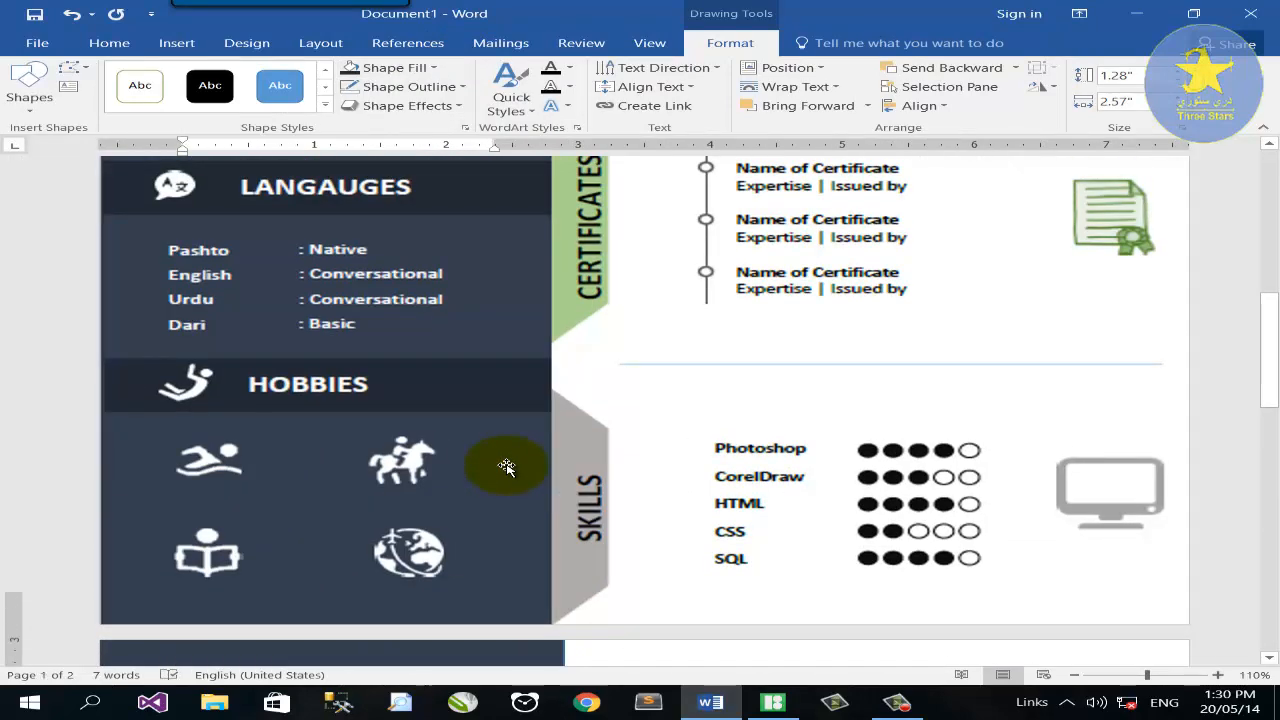
pyautogui.scroll(-5, 508, 466)
pyautogui.click(466, 563)
pyautogui.scroll(-2, 424, 284)
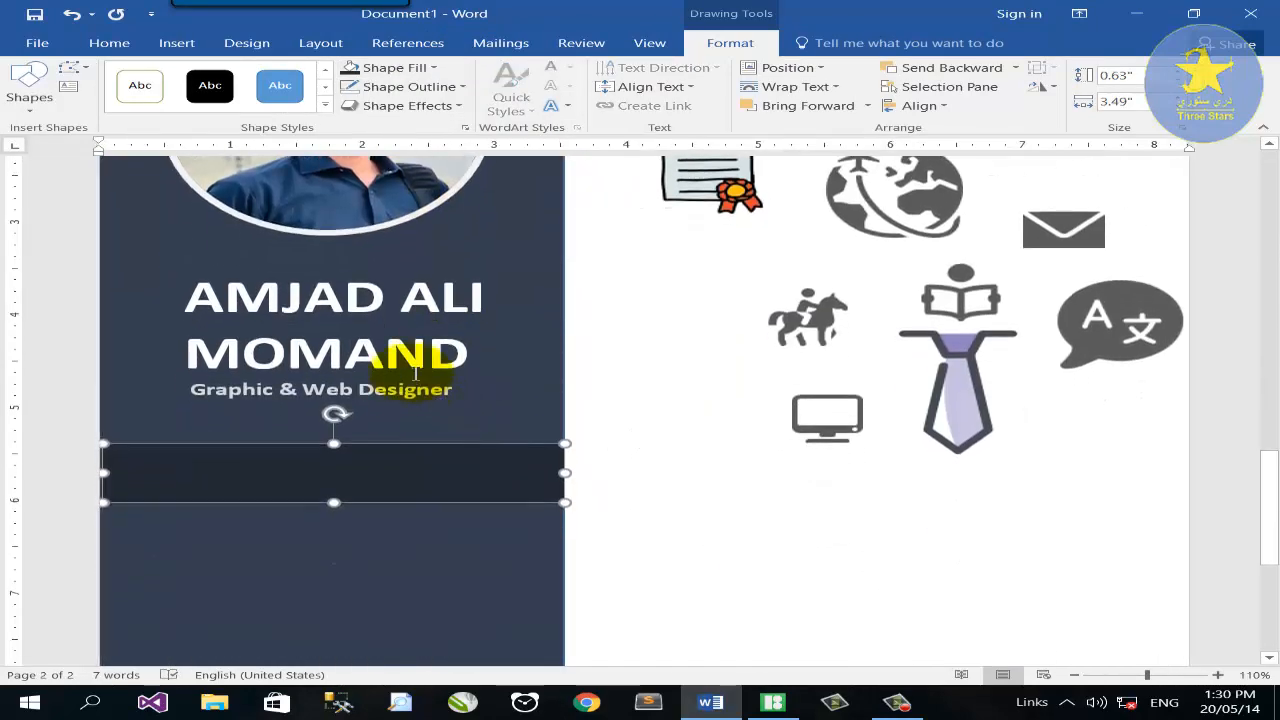
pyautogui.click(430, 414)
pyautogui.keyDown('ctrl'); pyautogui.moveTo(430, 414); pyautogui.dragTo(226, 468); pyautogui.keyUp('ctrl')
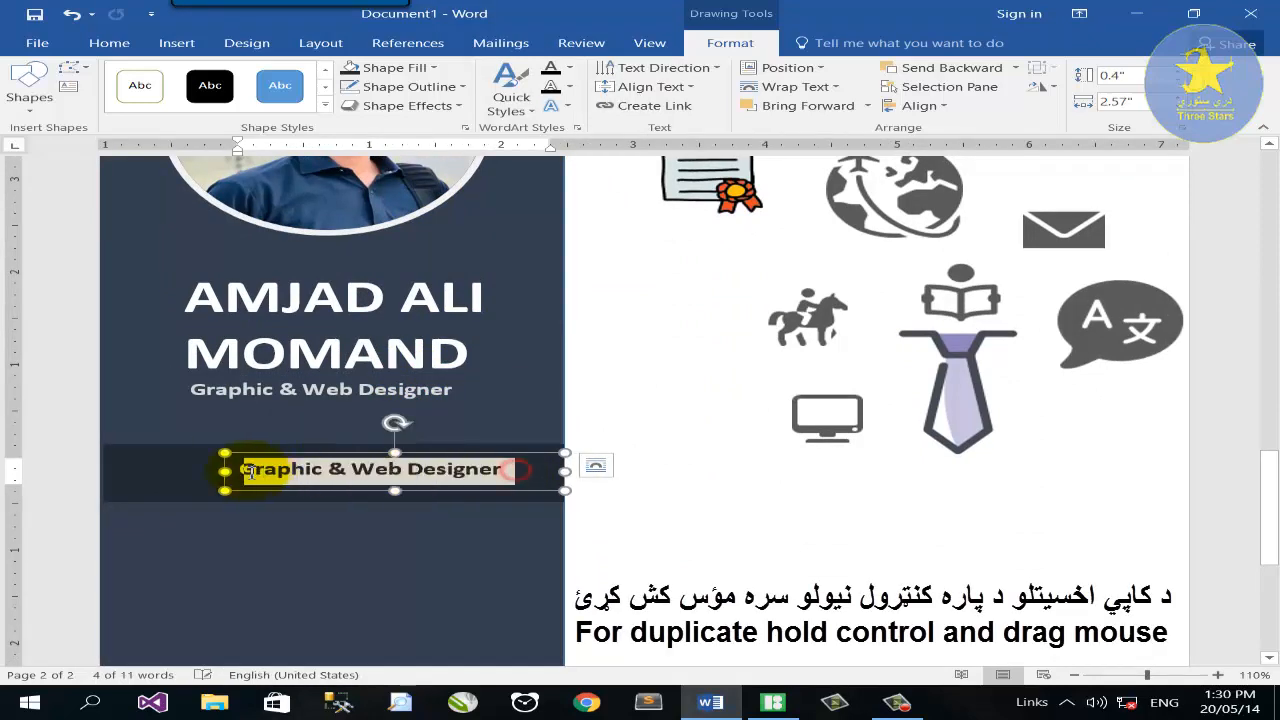
# Retype the copy as CONTACT, narrow it, and group it with the dark band.
pyautogui.click(110, 44)
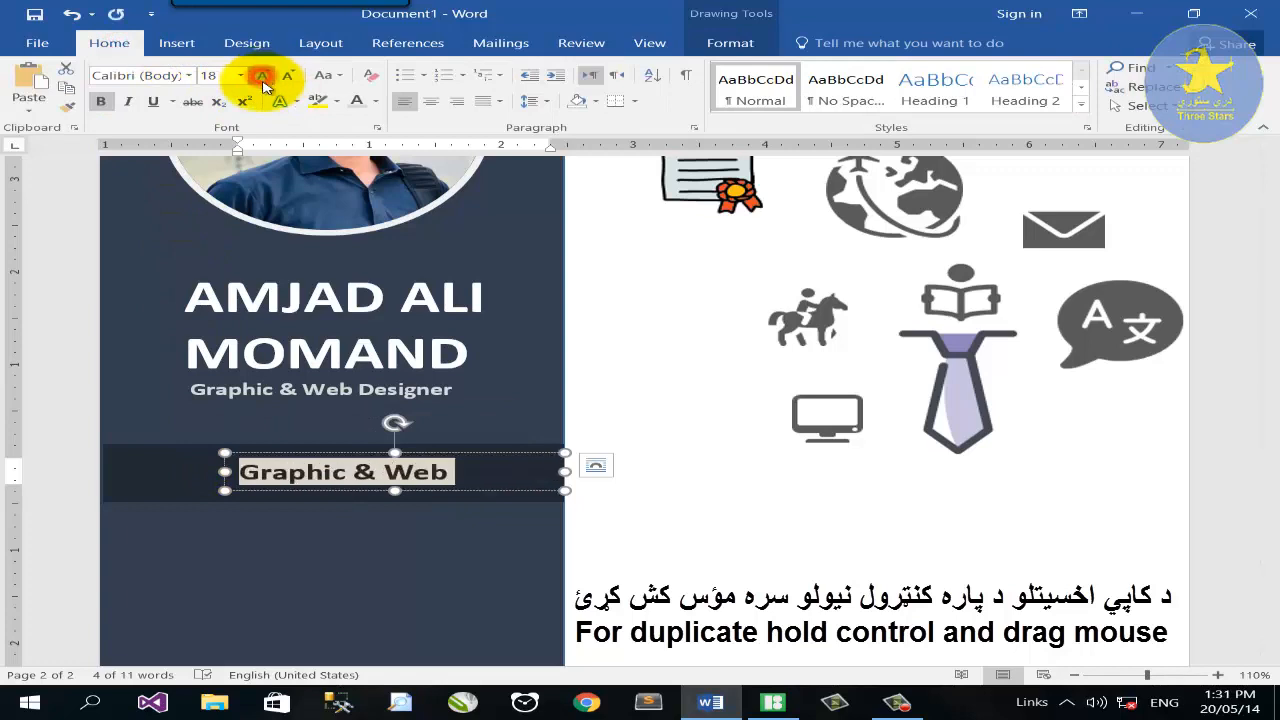
pyautogui.write('CONTACT')
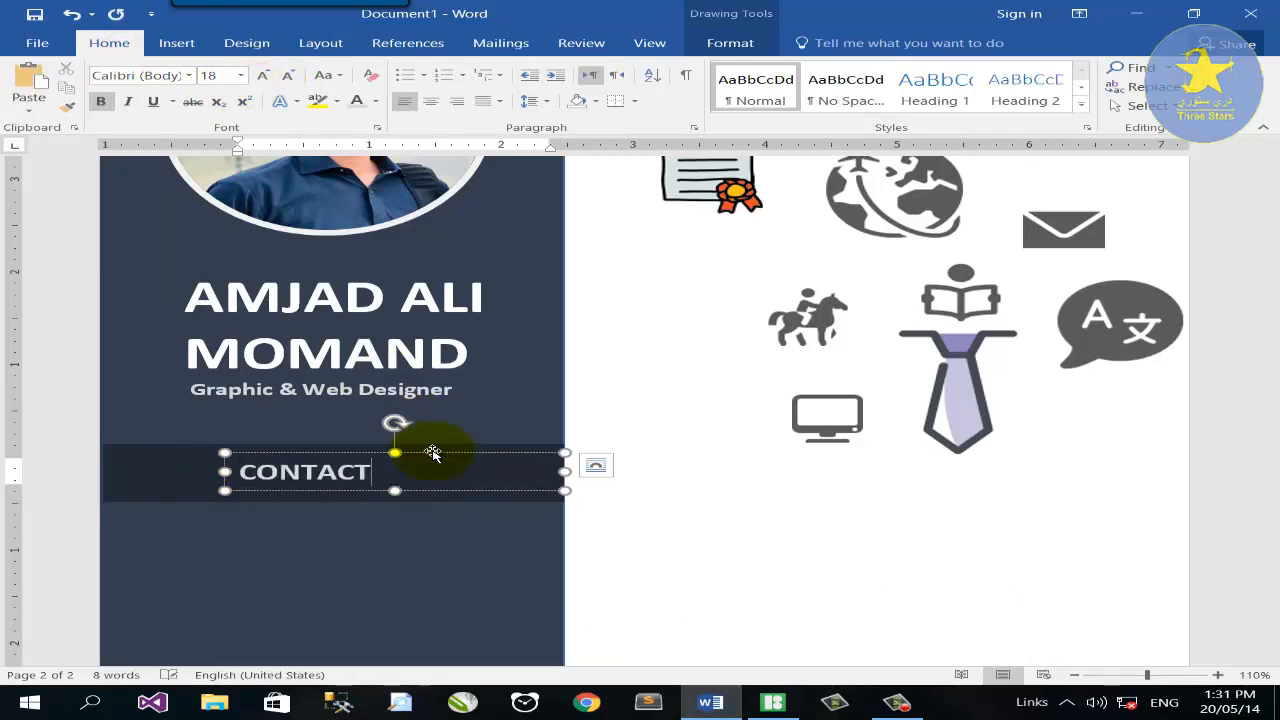
pyautogui.moveTo(433, 453); pyautogui.dragTo(456, 454)
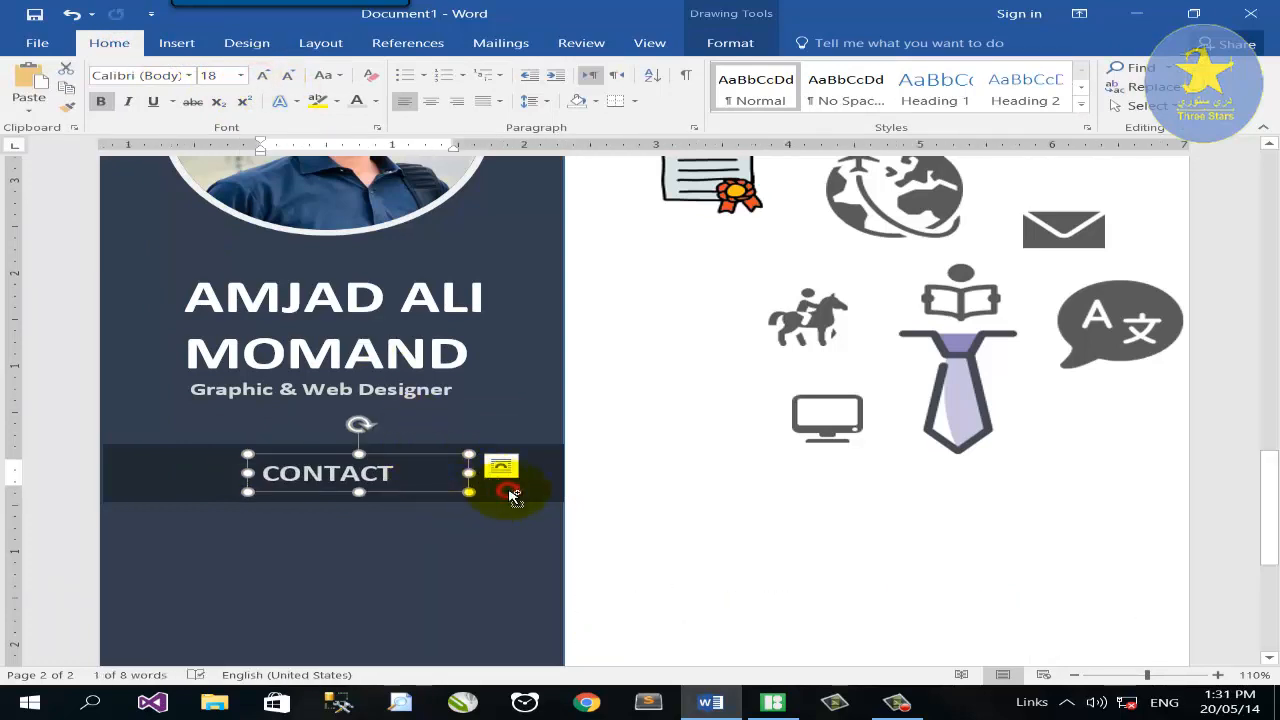
pyautogui.keyDown('shift'); pyautogui.click(510, 495); pyautogui.keyUp('shift')
pyautogui.rightClick(509, 466)
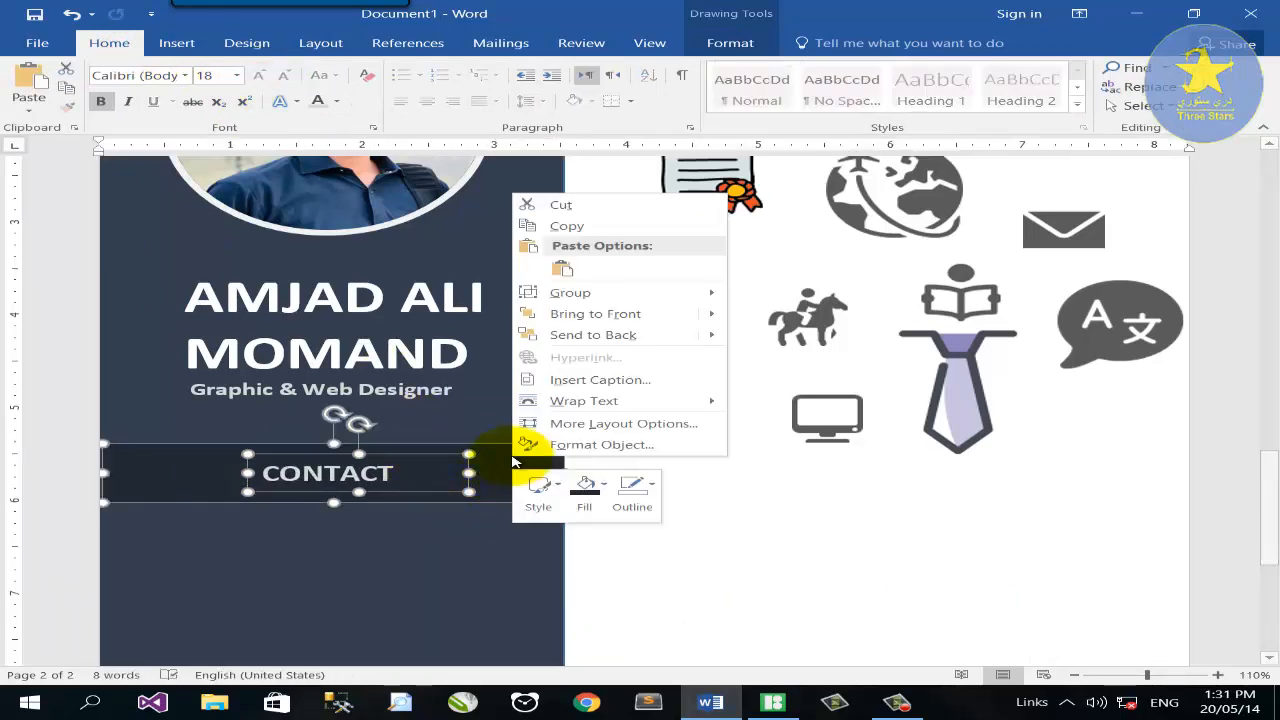
pyautogui.moveTo(570, 292)
pyautogui.click(757, 297)
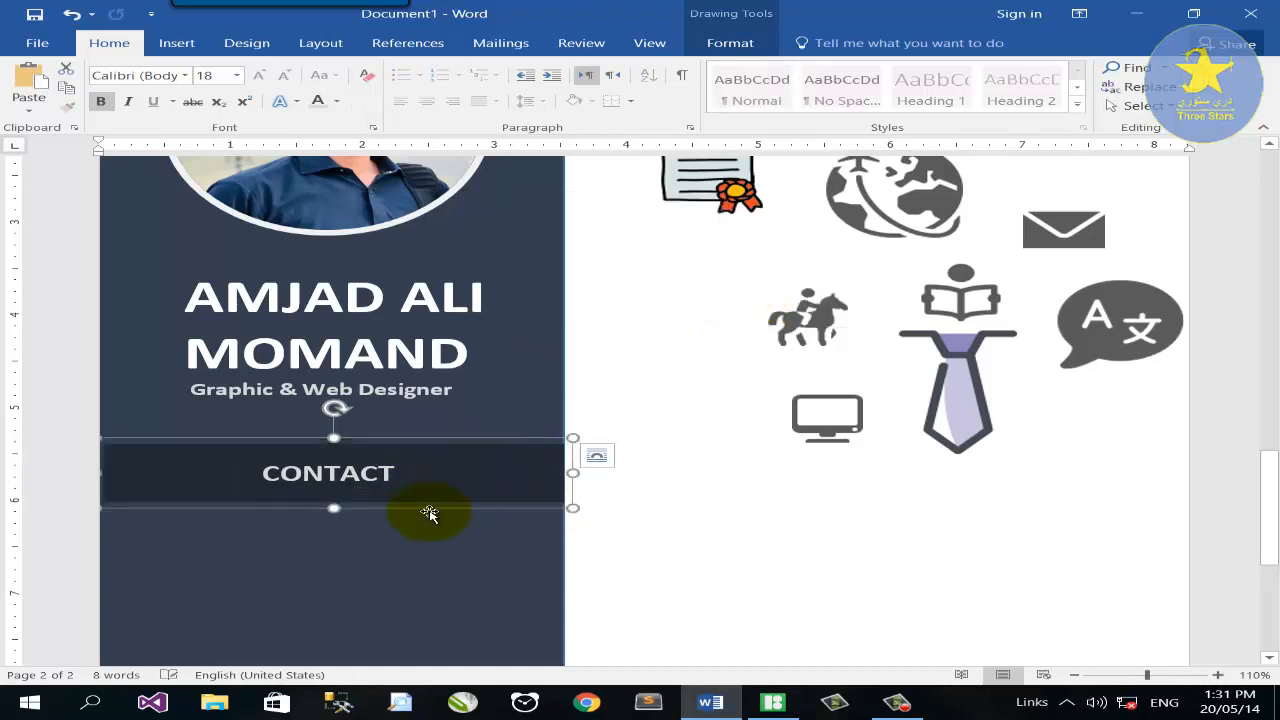
pyautogui.scroll(3, 429, 513)
pyautogui.moveTo(843, 182); pyautogui.dragTo(693, 458)
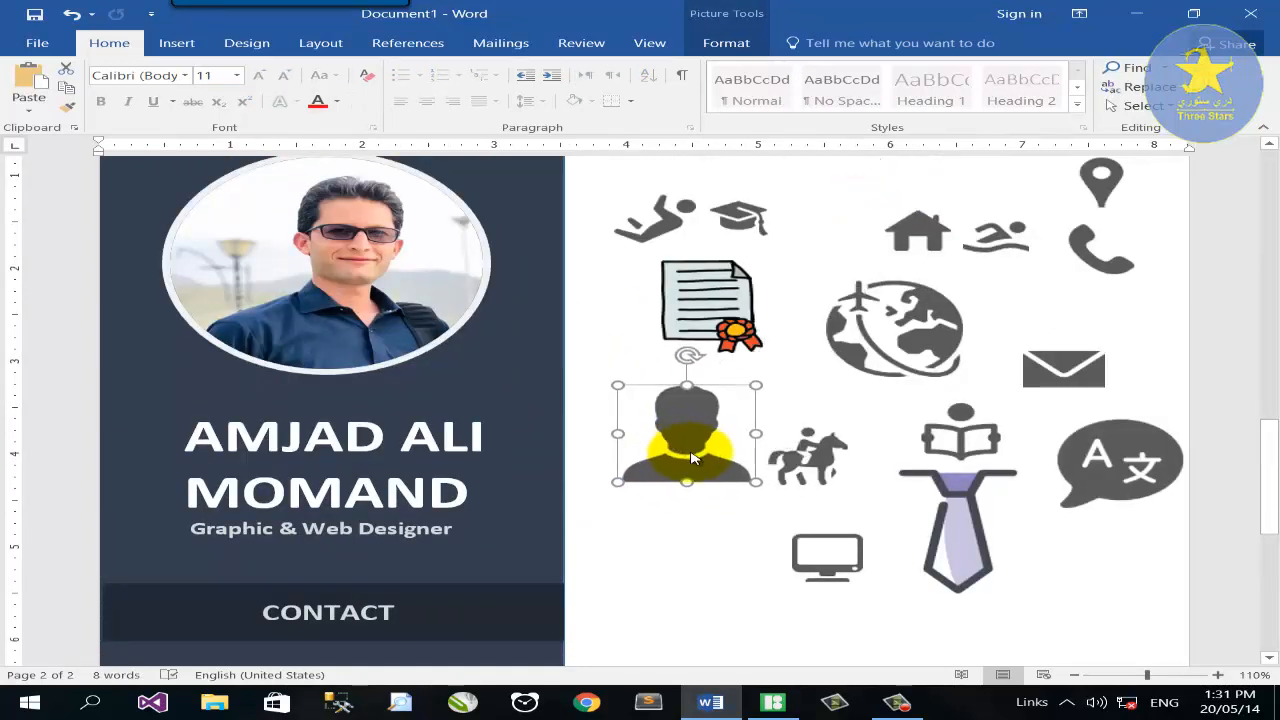
# Remove the person icon's background, stretching the kept area to its edges and keeping head and shirt.
pyautogui.click(748, 42)
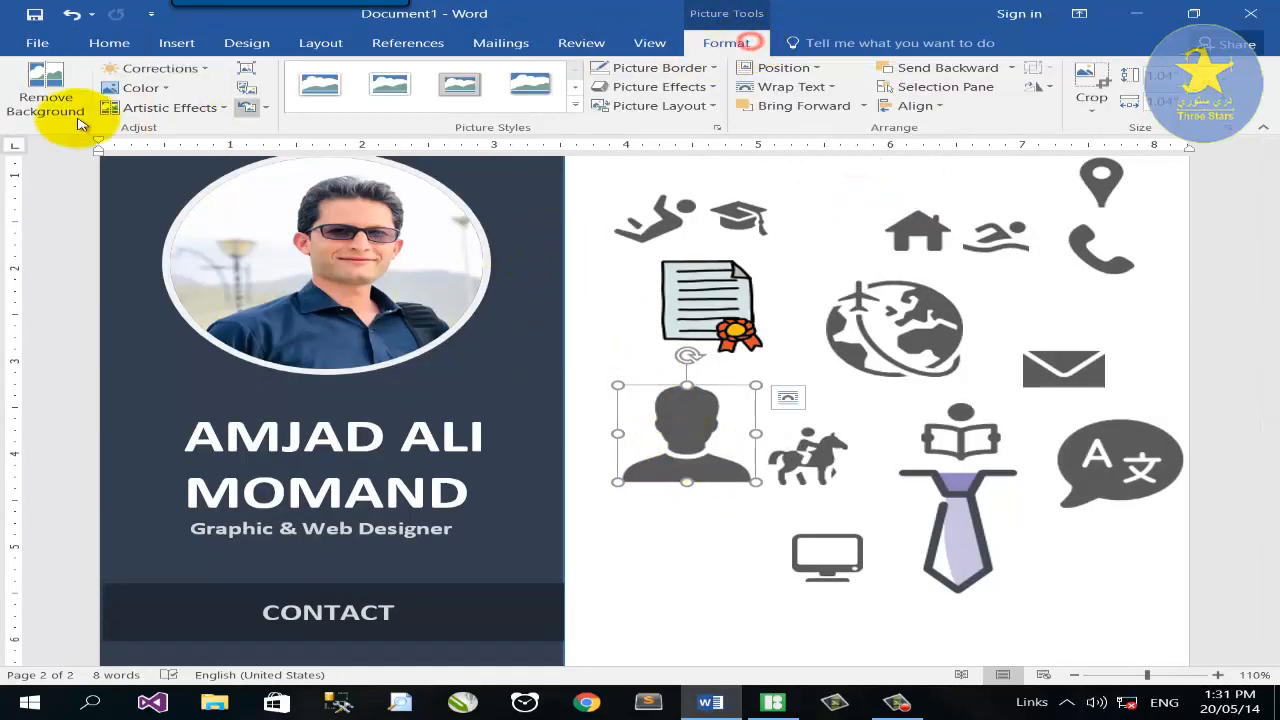
pyautogui.click(30, 107)
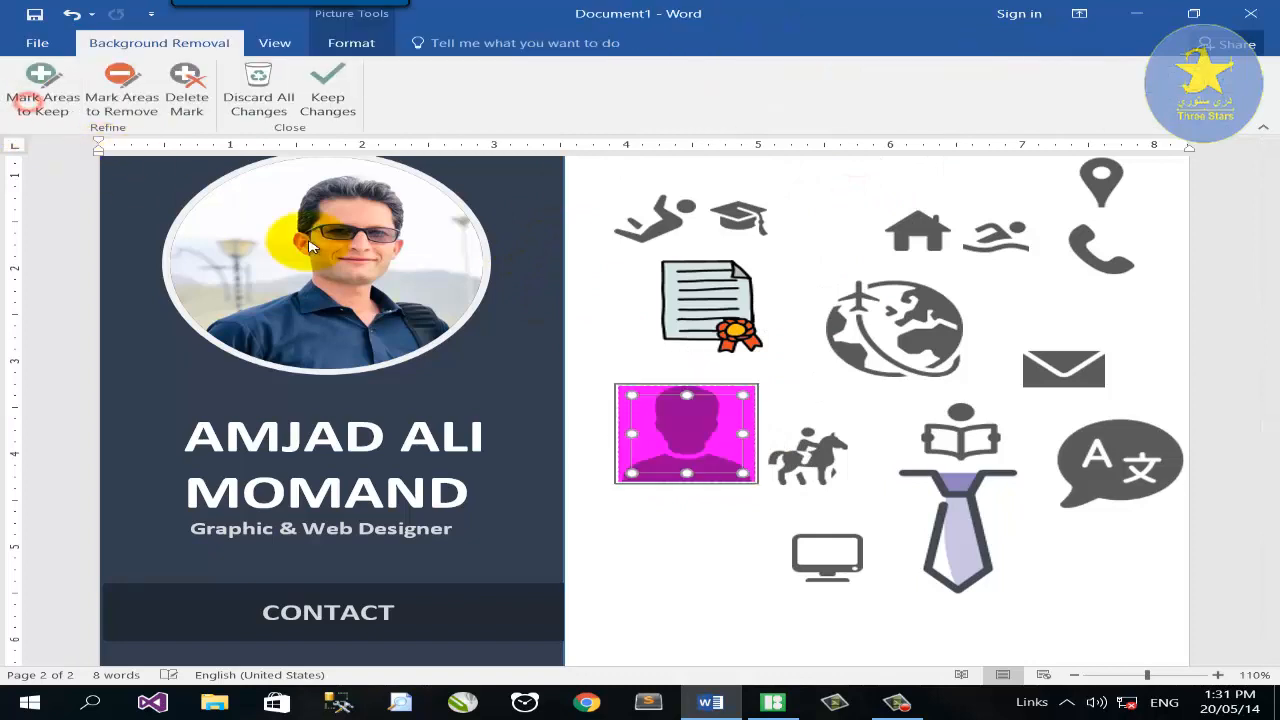
pyautogui.click(1172, 675)
pyautogui.scroll(-3, 812, 526)
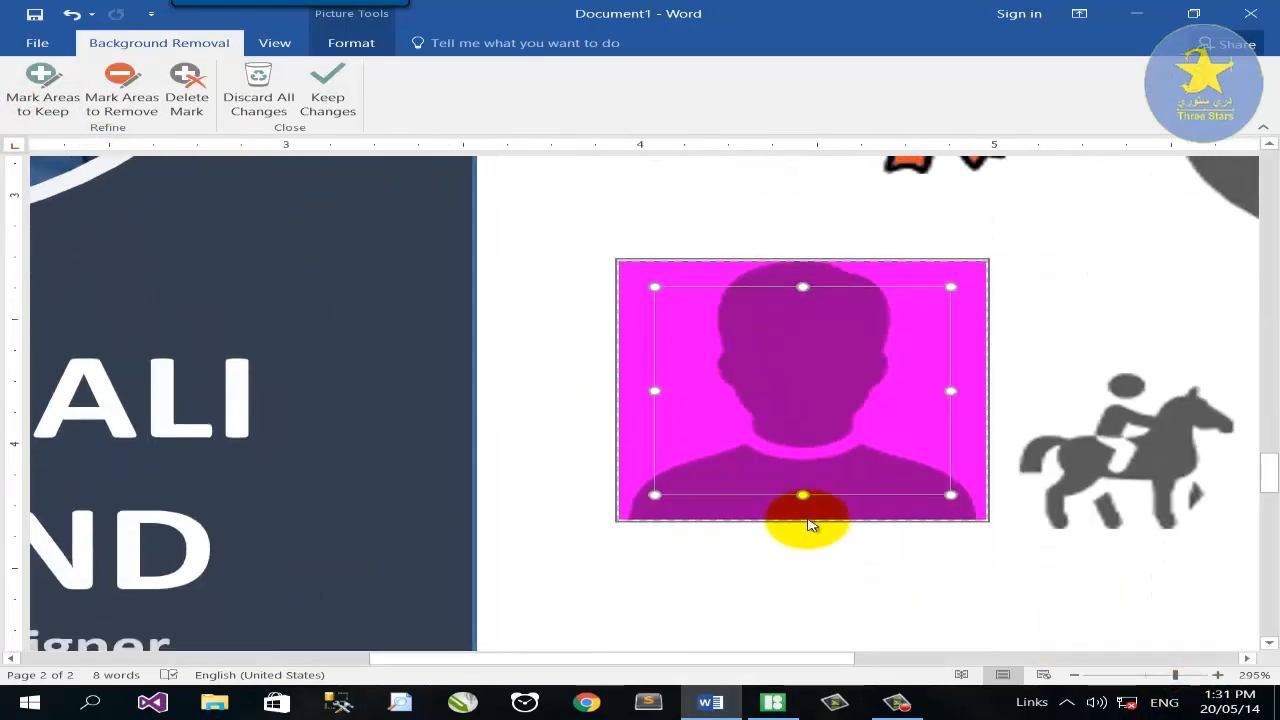
pyautogui.moveTo(801, 514); pyautogui.dragTo(803, 526)
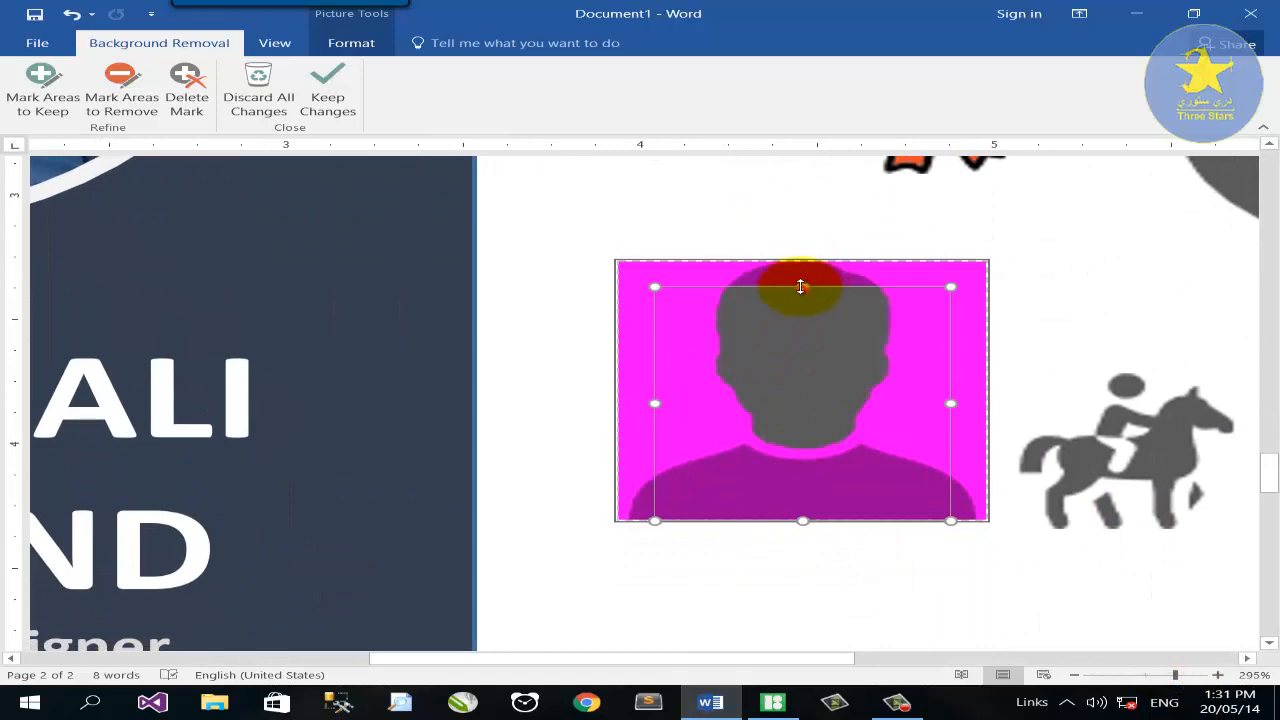
pyautogui.moveTo(801, 287); pyautogui.dragTo(903, 274)
pyautogui.moveTo(975, 397); pyautogui.dragTo(988, 396)
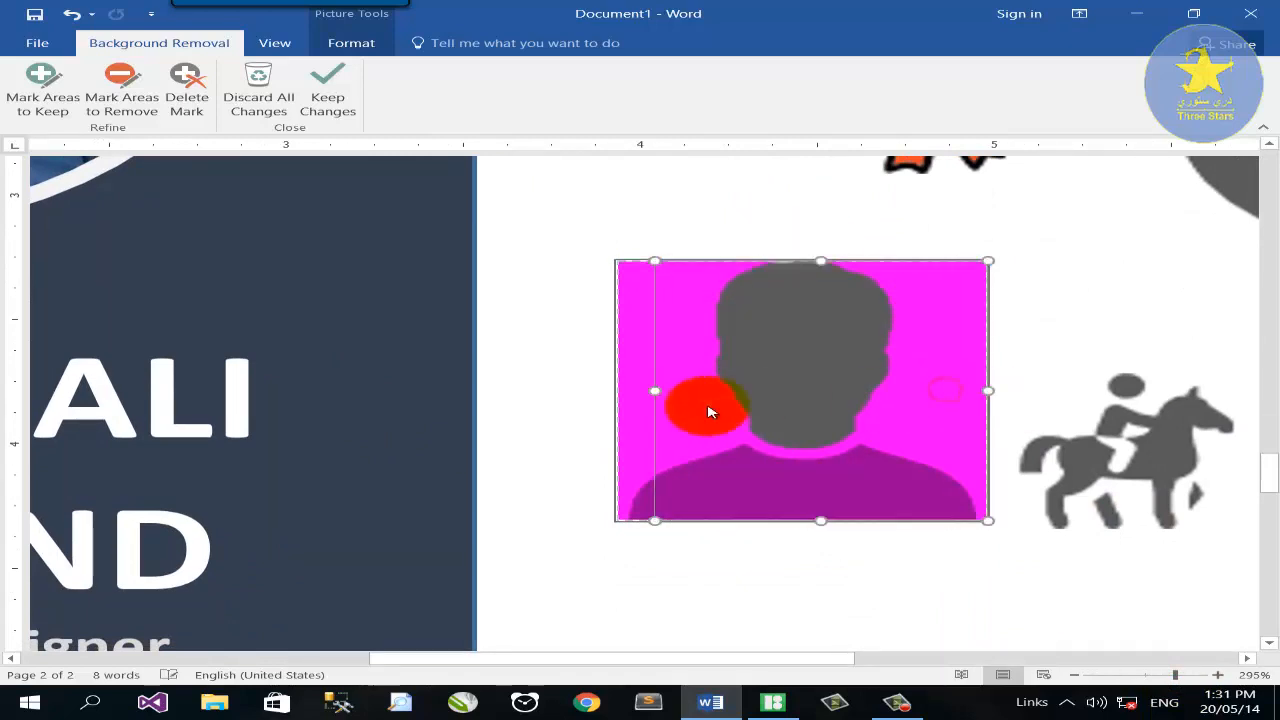
pyautogui.moveTo(632, 392); pyautogui.dragTo(574, 397)
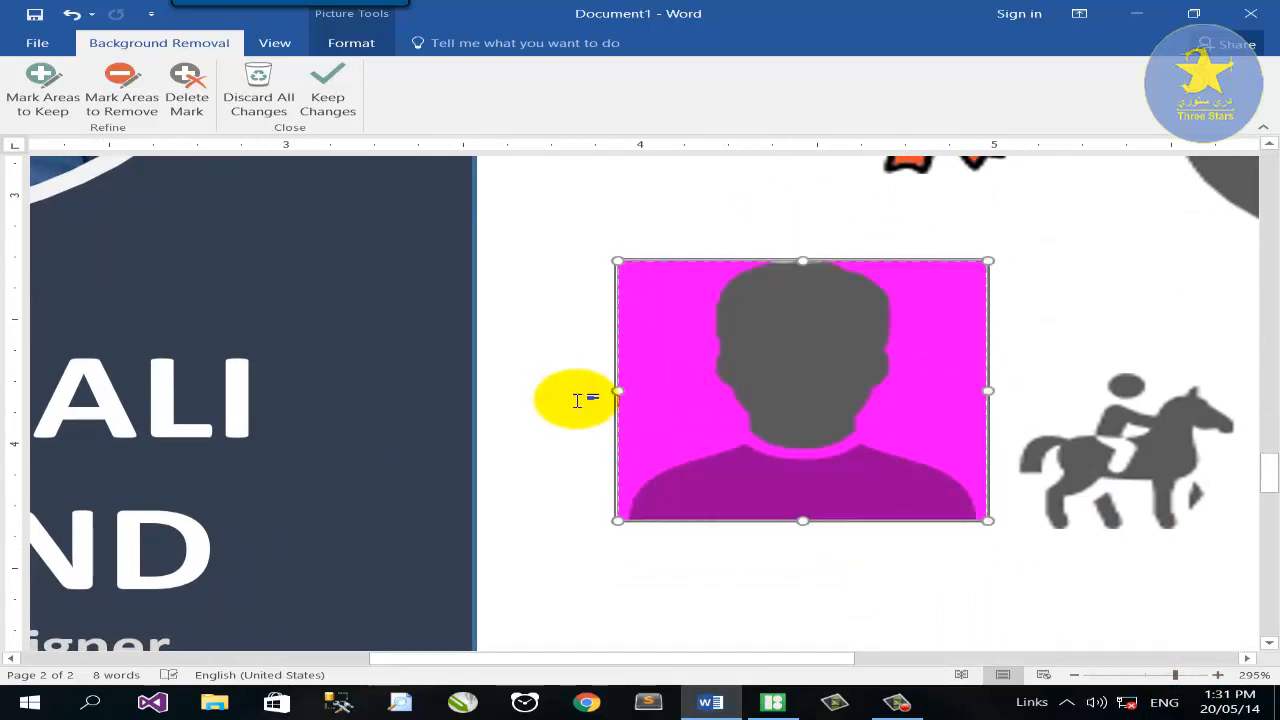
pyautogui.click(40, 104)
pyautogui.click(797, 328)
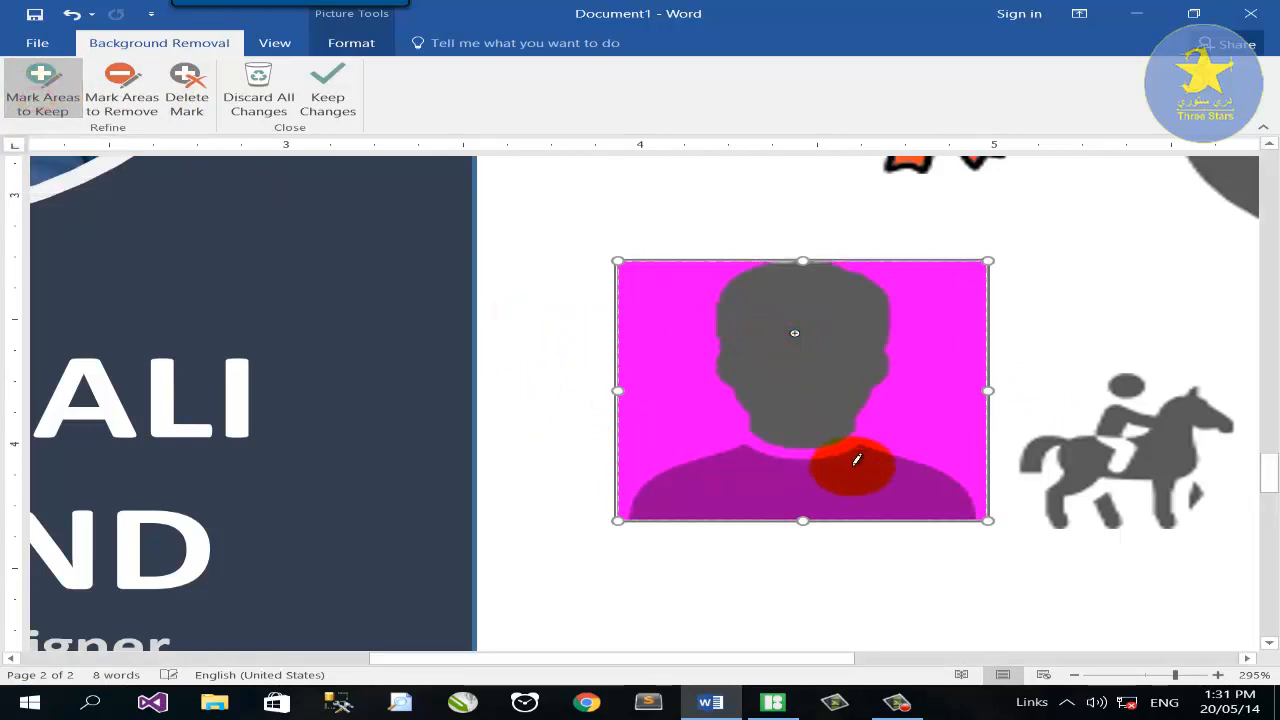
pyautogui.click(852, 480)
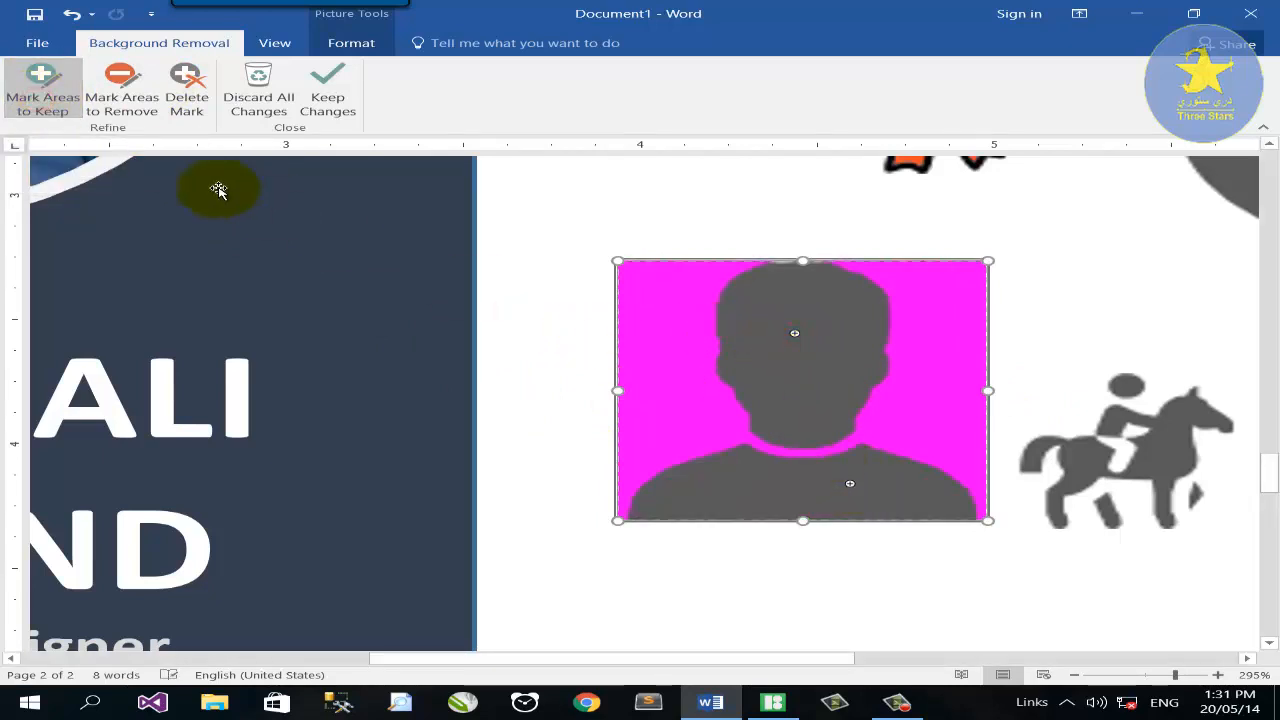
pyautogui.click(327, 88)
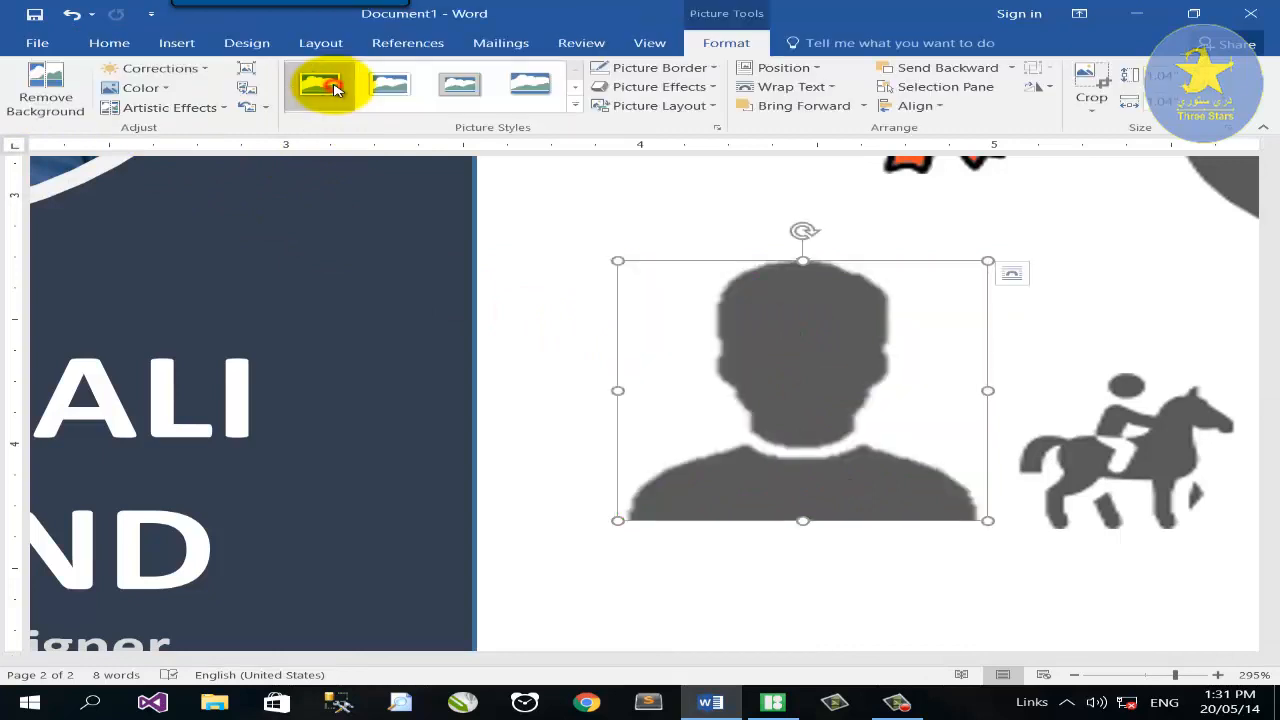
# Recolour the person icon white and return to the whole-page view.
pyautogui.click(172, 90)
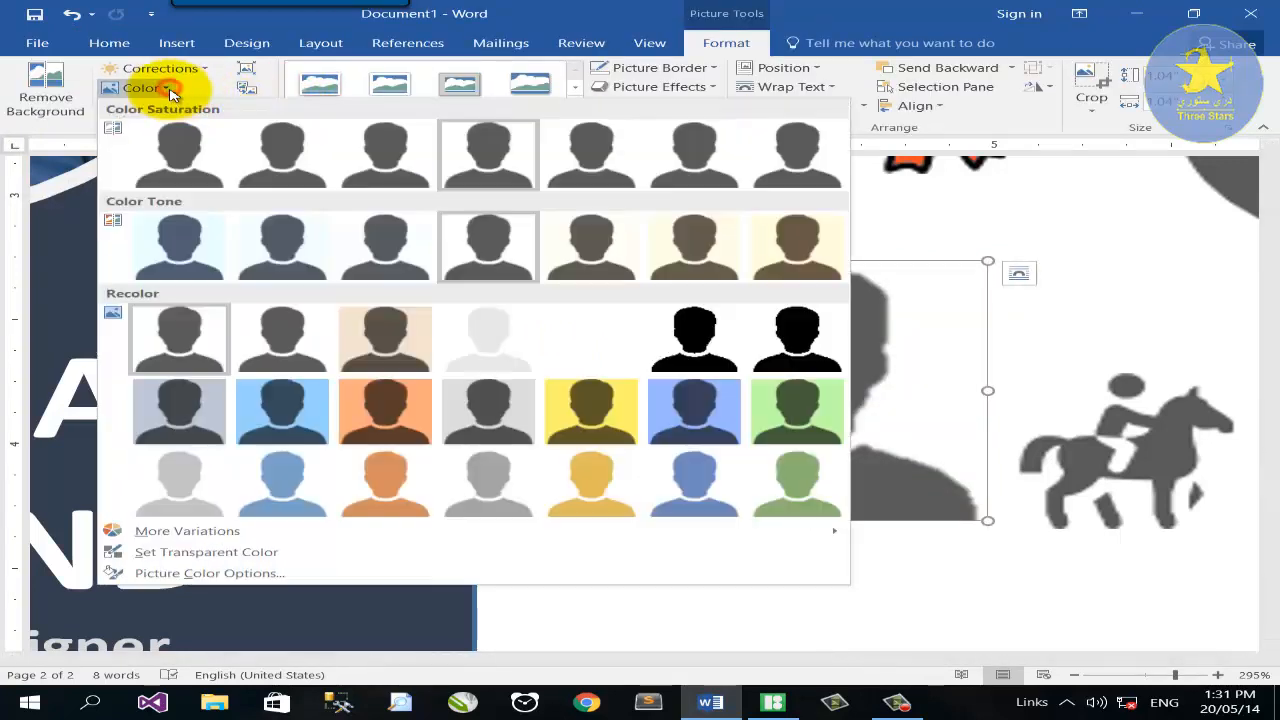
pyautogui.click(586, 323)
pyautogui.scroll(-5, 894, 500)
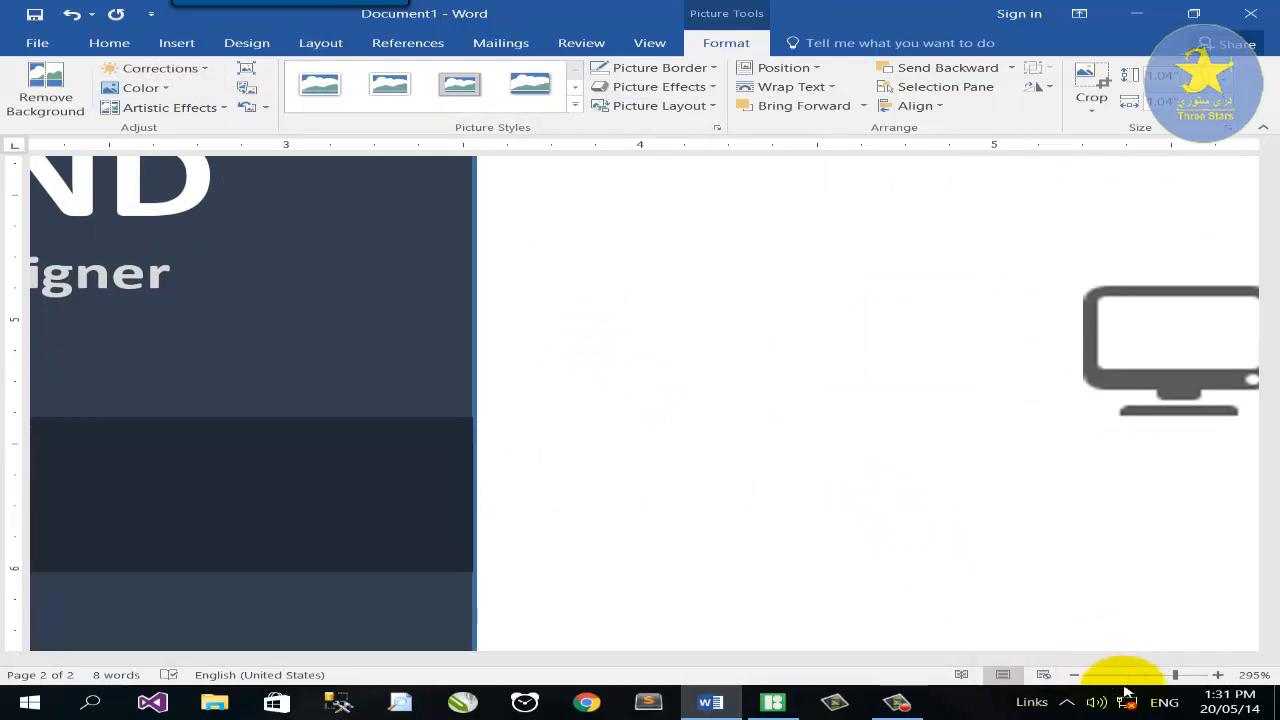
pyautogui.click(1138, 679)
pyautogui.scroll(1, 623, 282)
pyautogui.moveTo(666, 258); pyautogui.dragTo(599, 436)
# Bring the white person icon in front, place it on the CONTACT bar, and move the job title box below.
pyautogui.rightClick(612, 442)
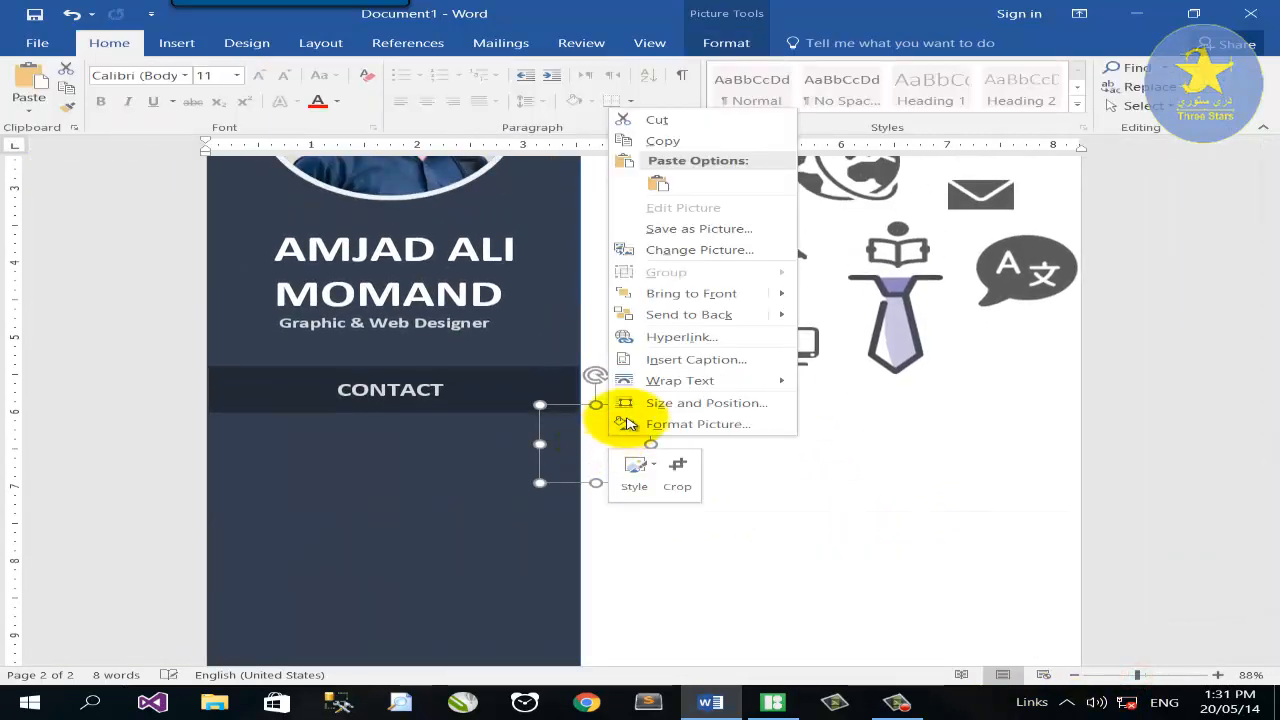
pyautogui.click(824, 292)
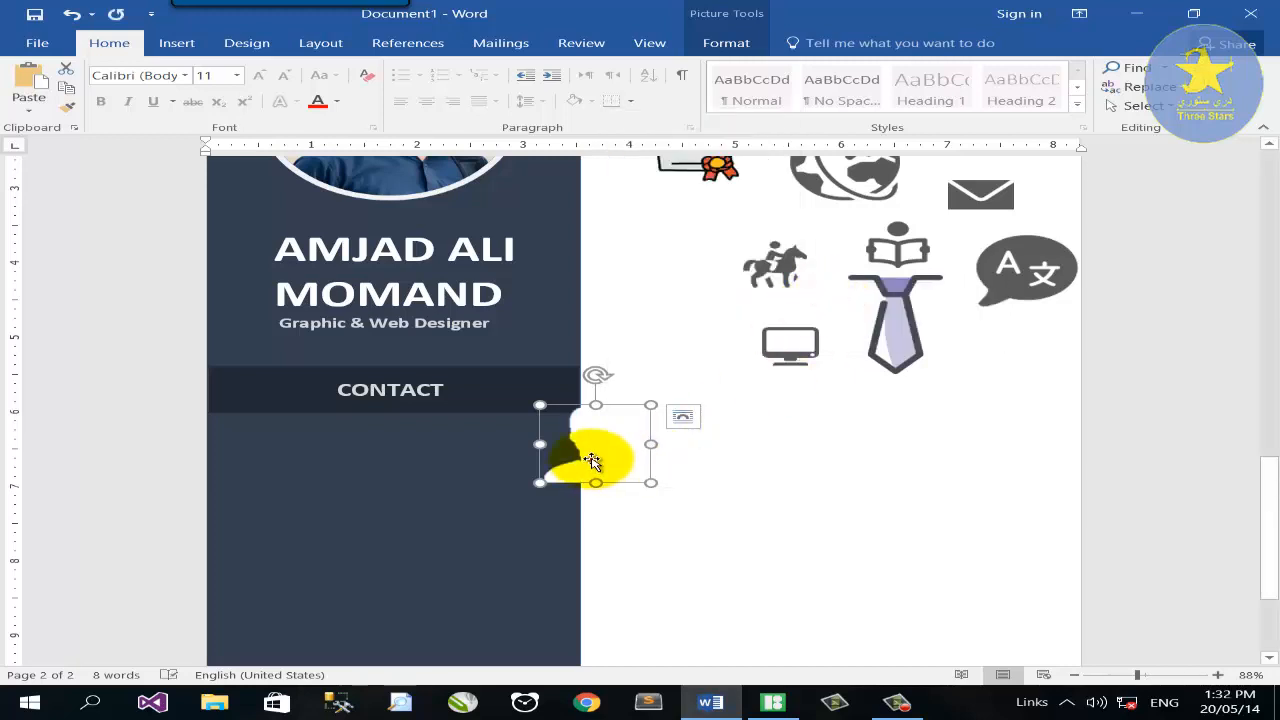
pyautogui.moveTo(588, 450); pyautogui.dragTo(305, 404)
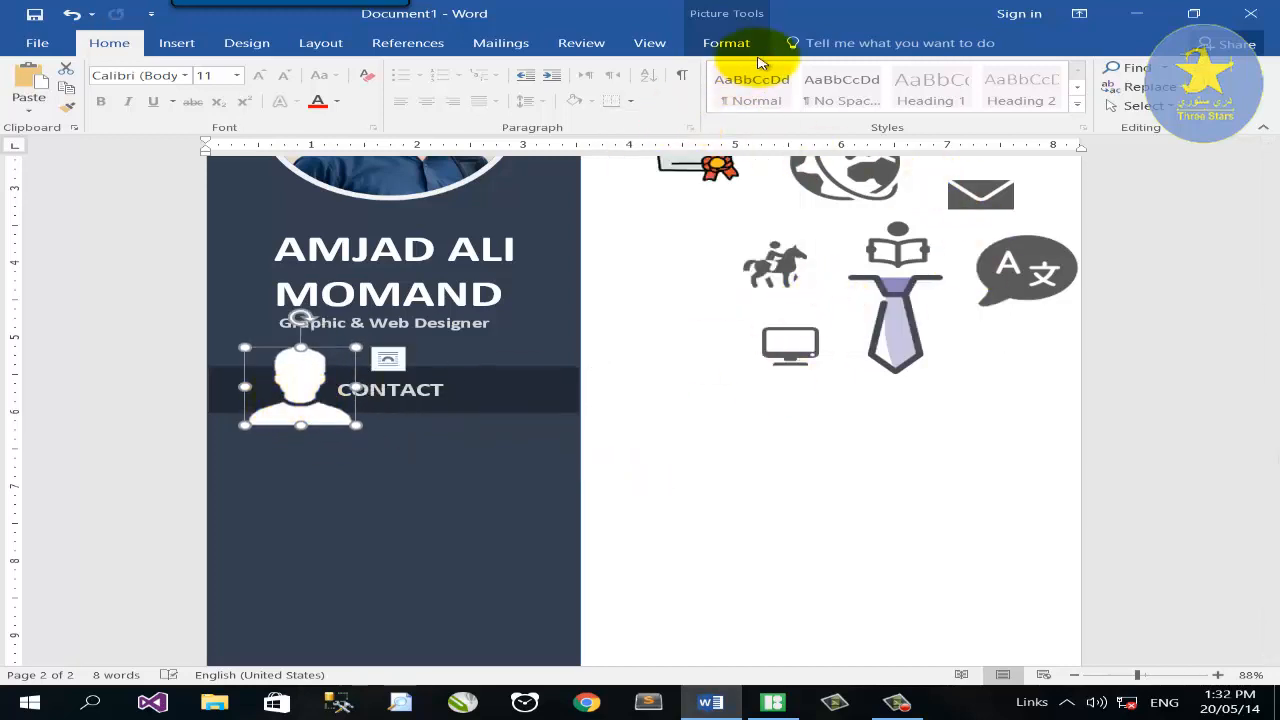
pyautogui.click(726, 43)
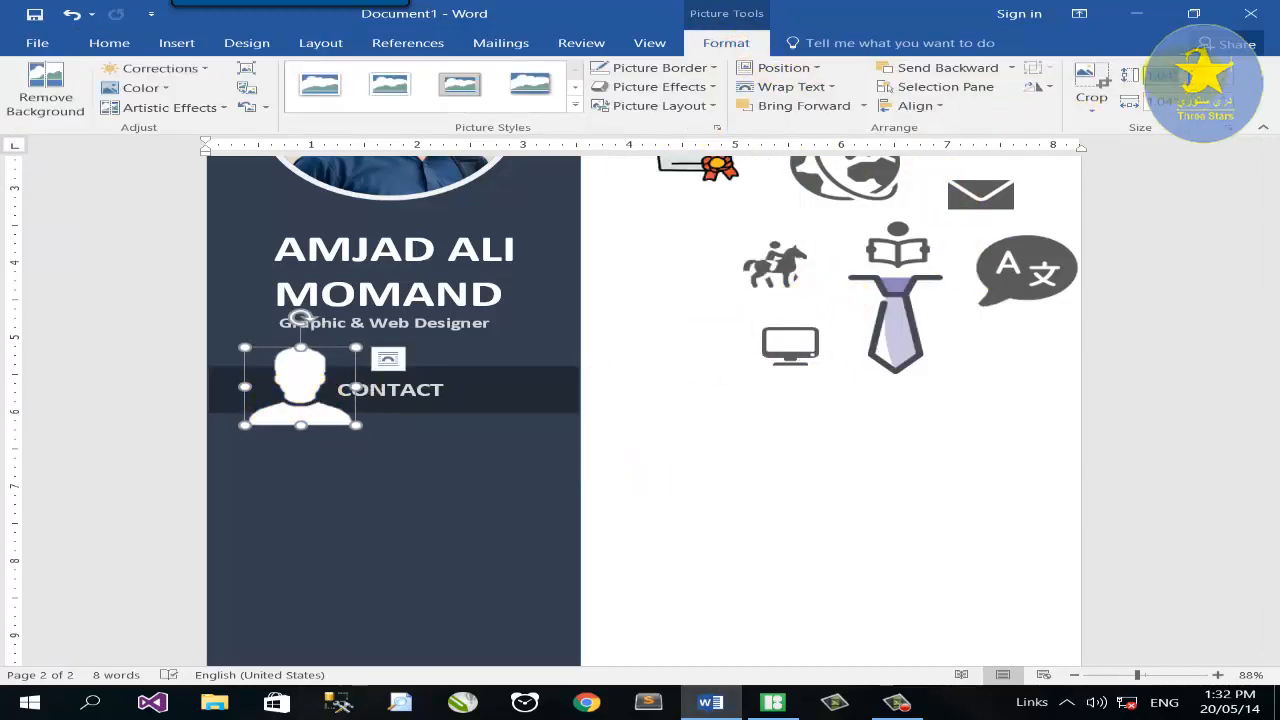
pyautogui.hotkey('ctrl', 'z')
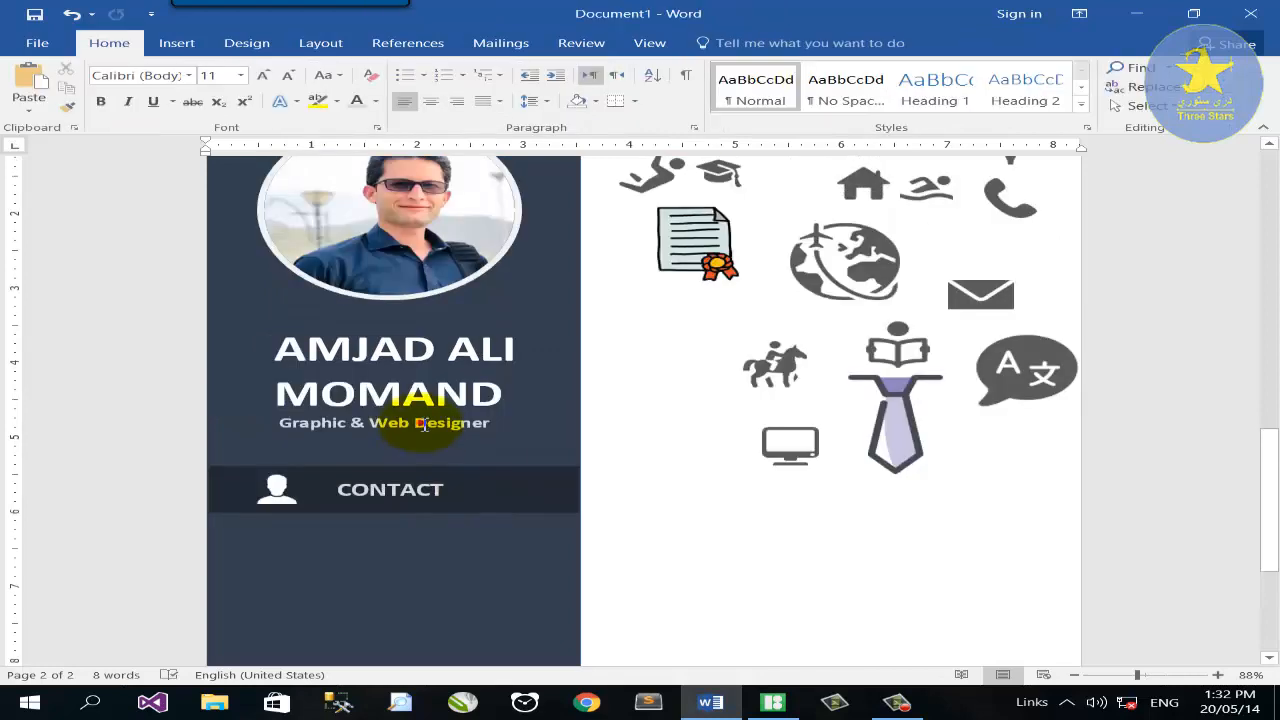
pyautogui.click(424, 424)
pyautogui.moveTo(438, 443); pyautogui.dragTo(262, 525)
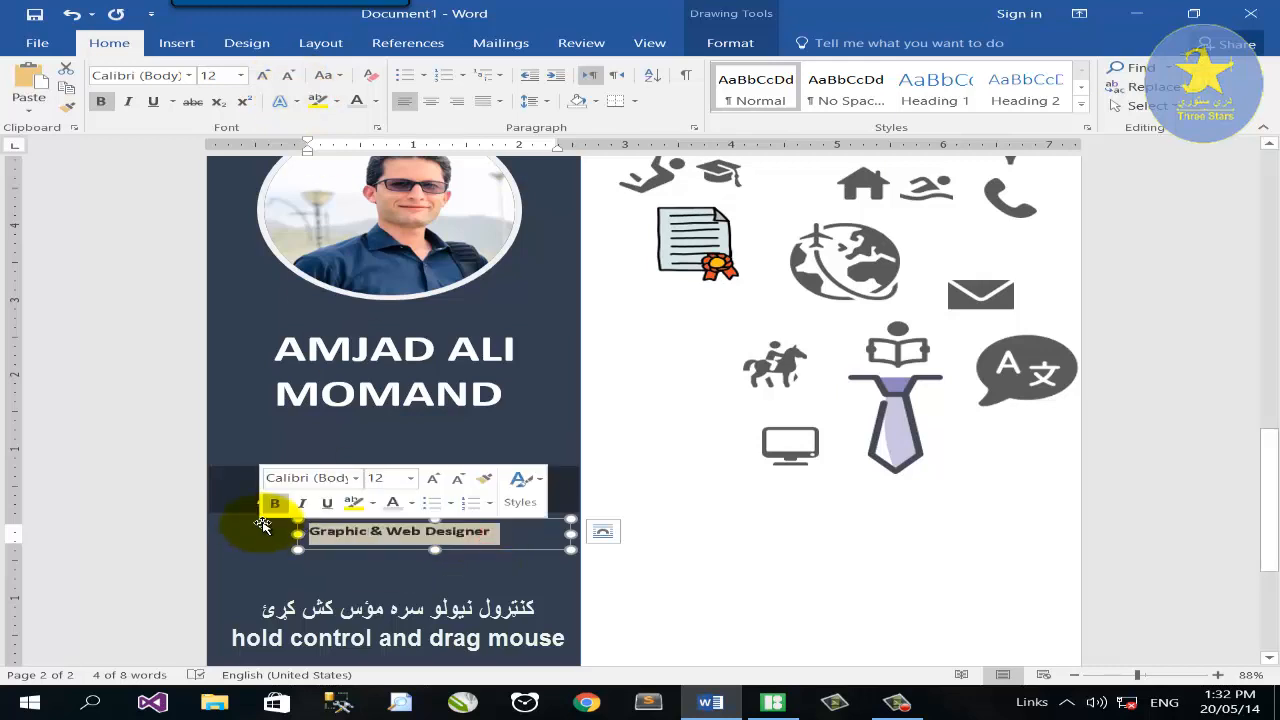
# Type a placeholder phone number into the former job-title box and centre it under the CONTACT bar.
pyautogui.write('o')
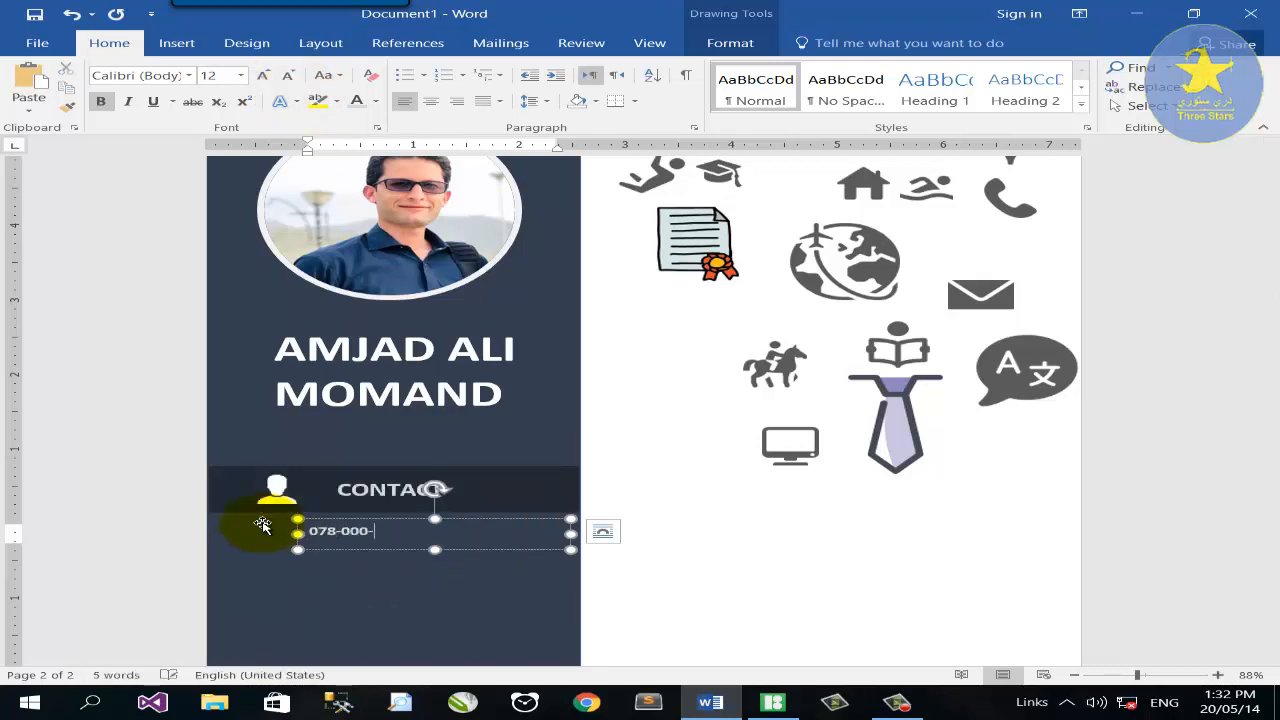
pyautogui.moveTo(462, 538); pyautogui.dragTo(371, 566)
pyautogui.scroll(-1, 369, 505)
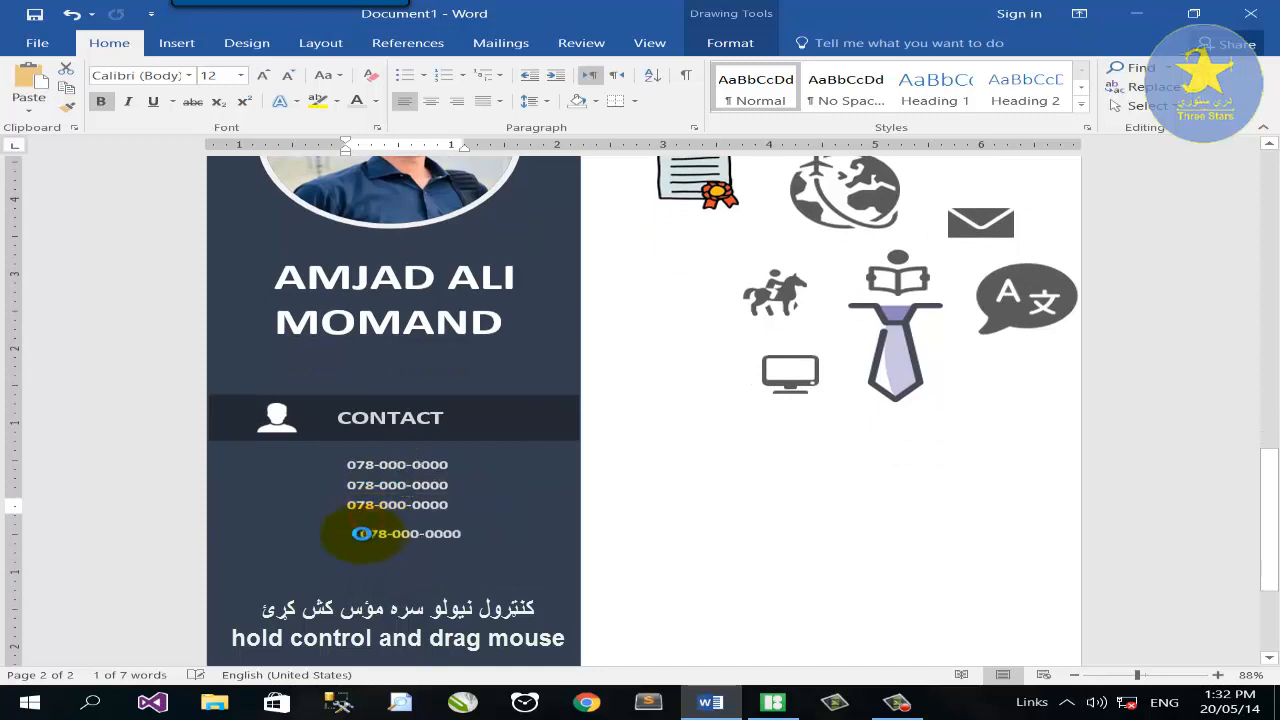
pyautogui.scroll(2, 857, 423)
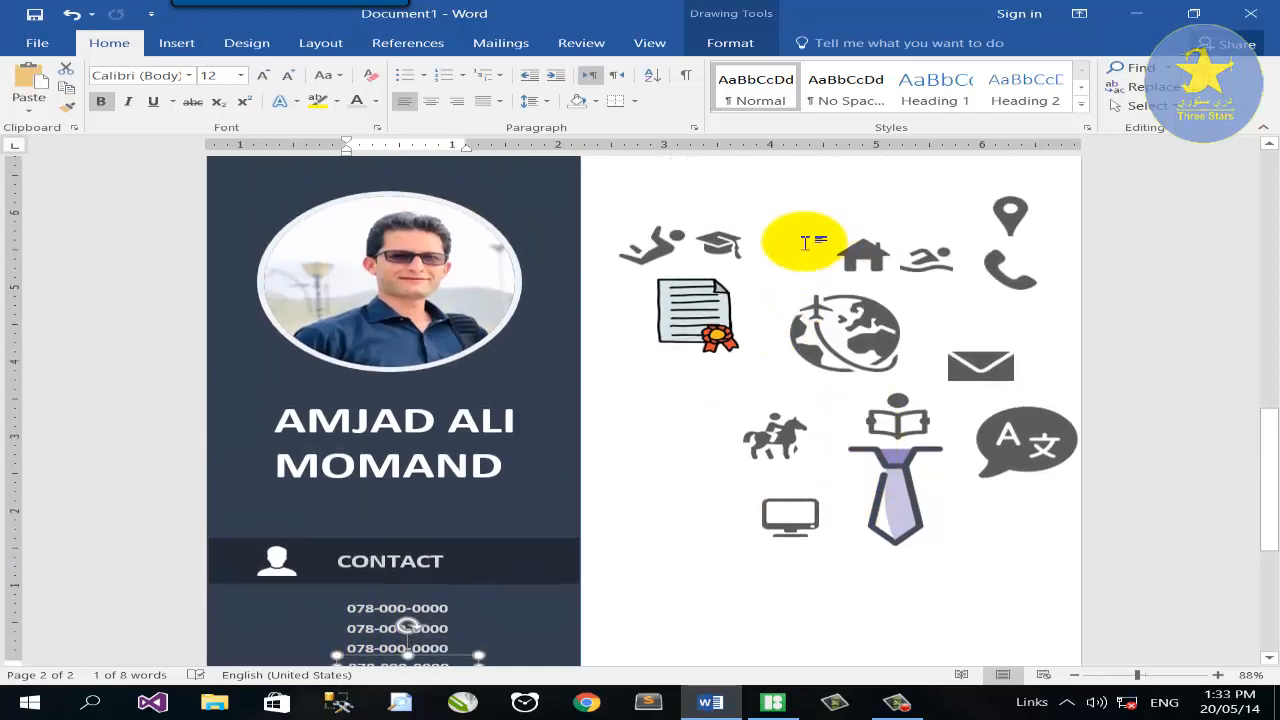
# Remove the phone icon's background and recolour it white.
pyautogui.click(1005, 268)
pyautogui.moveTo(1010, 268); pyautogui.dragTo(651, 460)
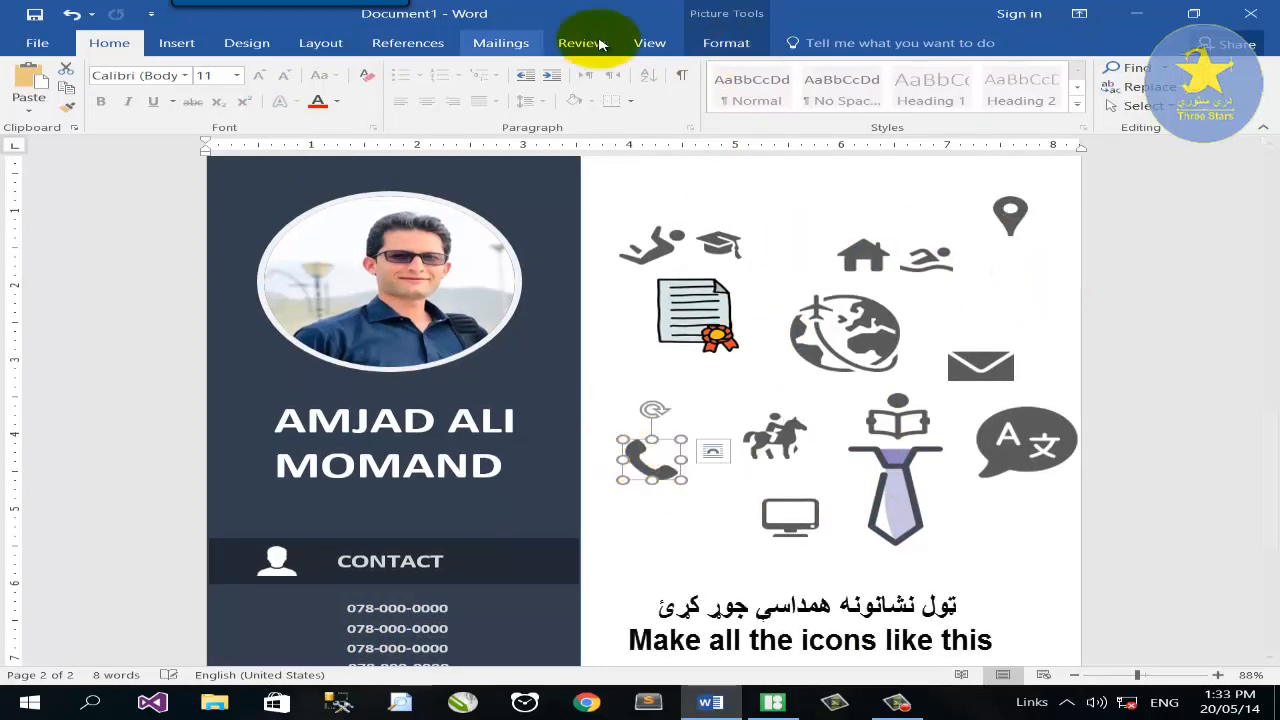
pyautogui.click(726, 42)
pyautogui.click(32, 95)
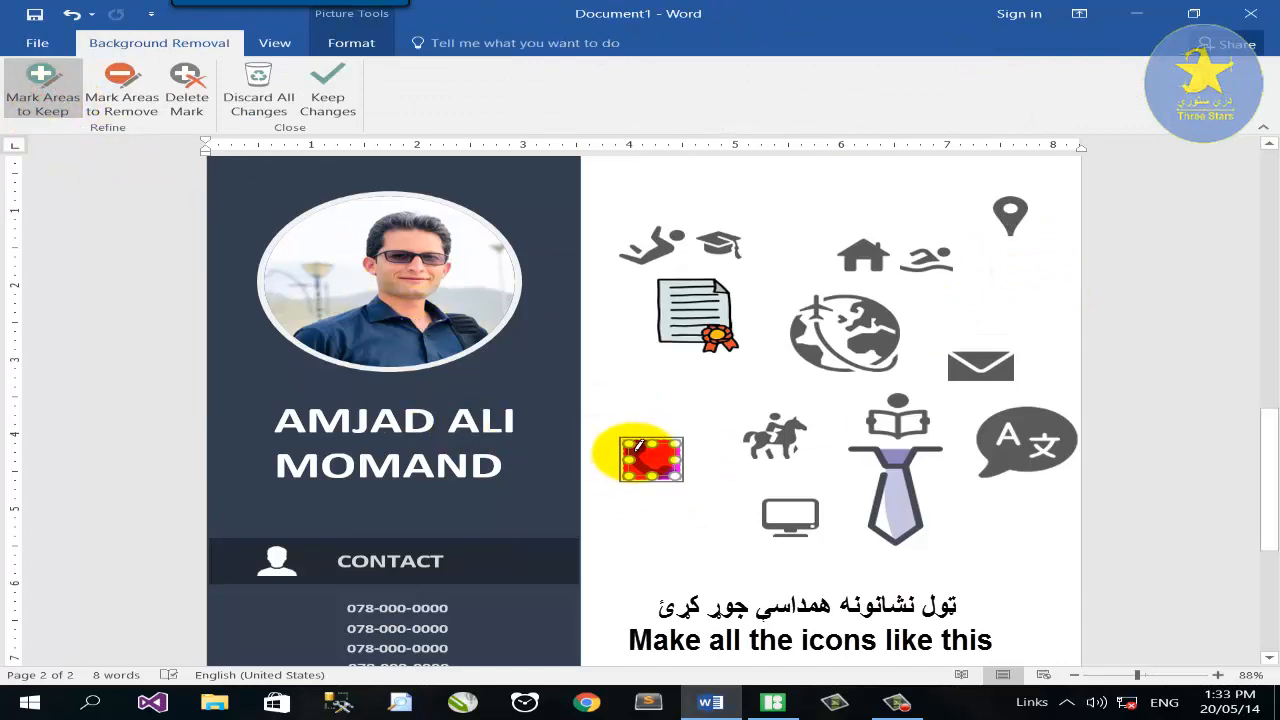
pyautogui.click(330, 92)
pyautogui.click(152, 91)
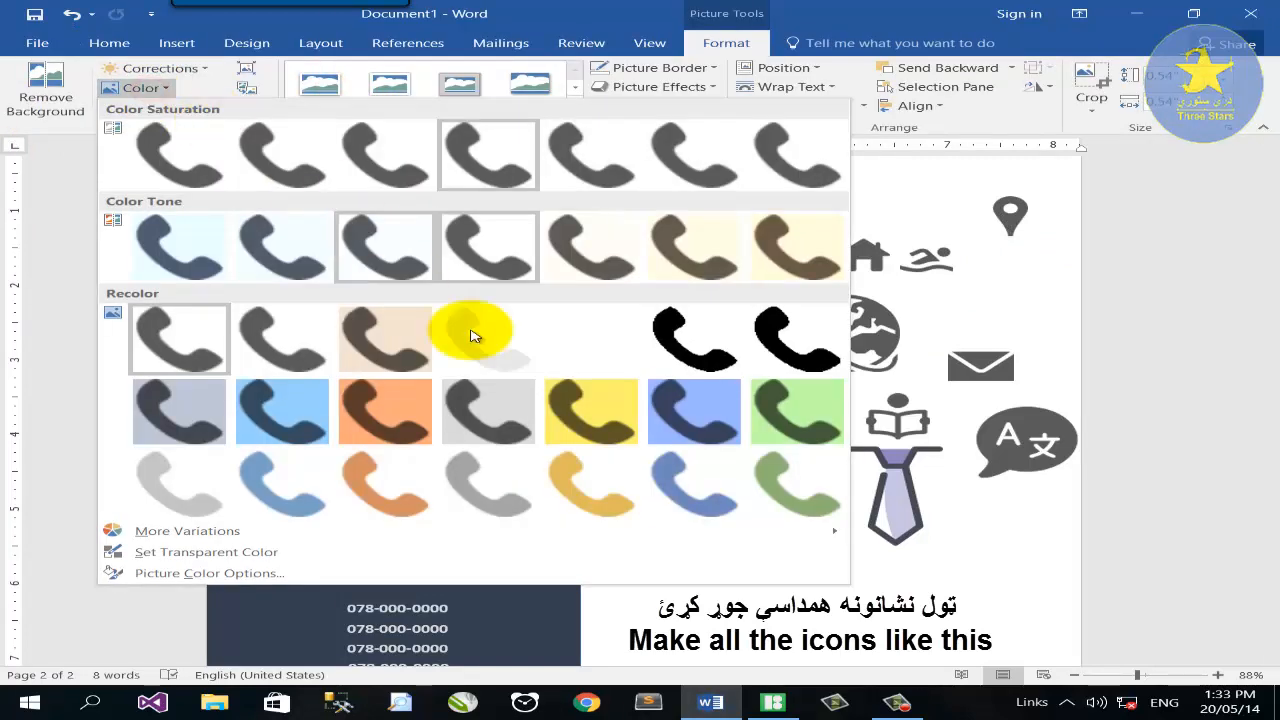
pyautogui.click(553, 343)
# Bring the phone icon to the front, place it by the first number, and set height 0.2".
pyautogui.rightClick(659, 464)
pyautogui.click(730, 315)
pyautogui.moveTo(653, 463); pyautogui.dragTo(299, 608)
pyautogui.scroll(-3, 299, 608)
pyautogui.click(1174, 77)
pyautogui.write('0.2')
pyautogui.press('Return')
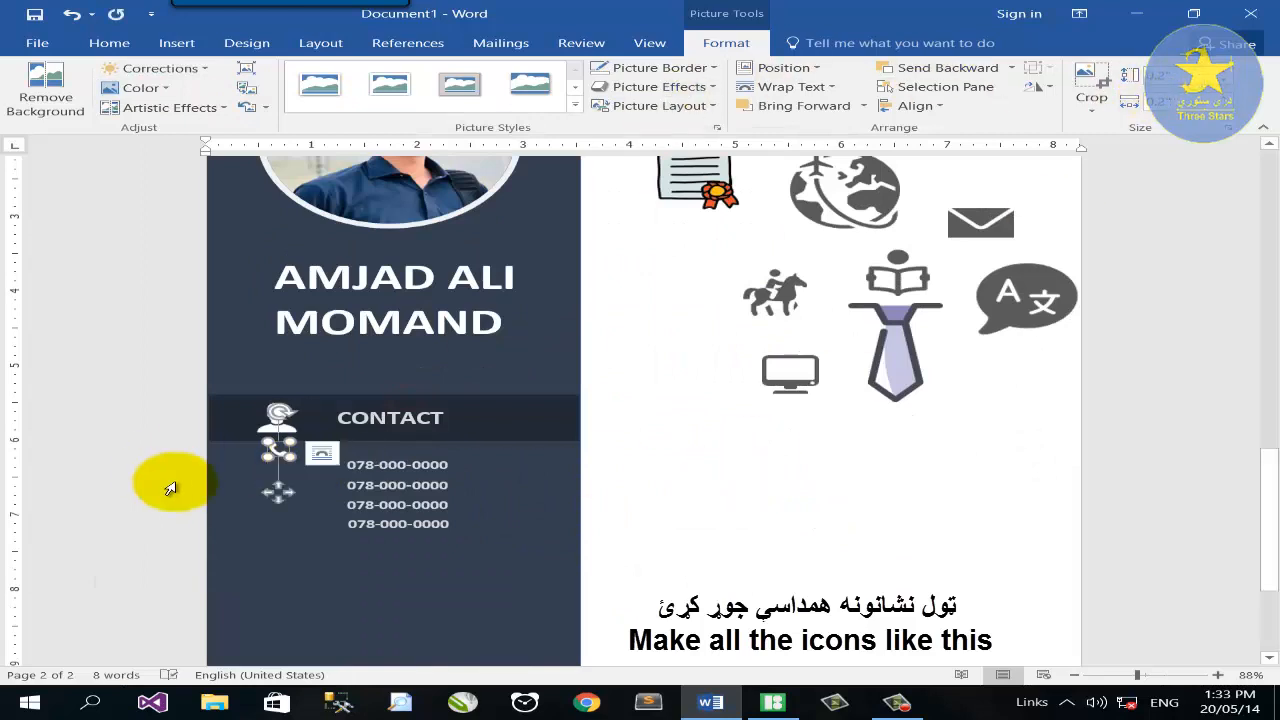
# Remove the envelope icon's background, keeping its full extent, and recolour it white.
pyautogui.moveTo(987, 230); pyautogui.dragTo(576, 473)
pyautogui.click(45, 97)
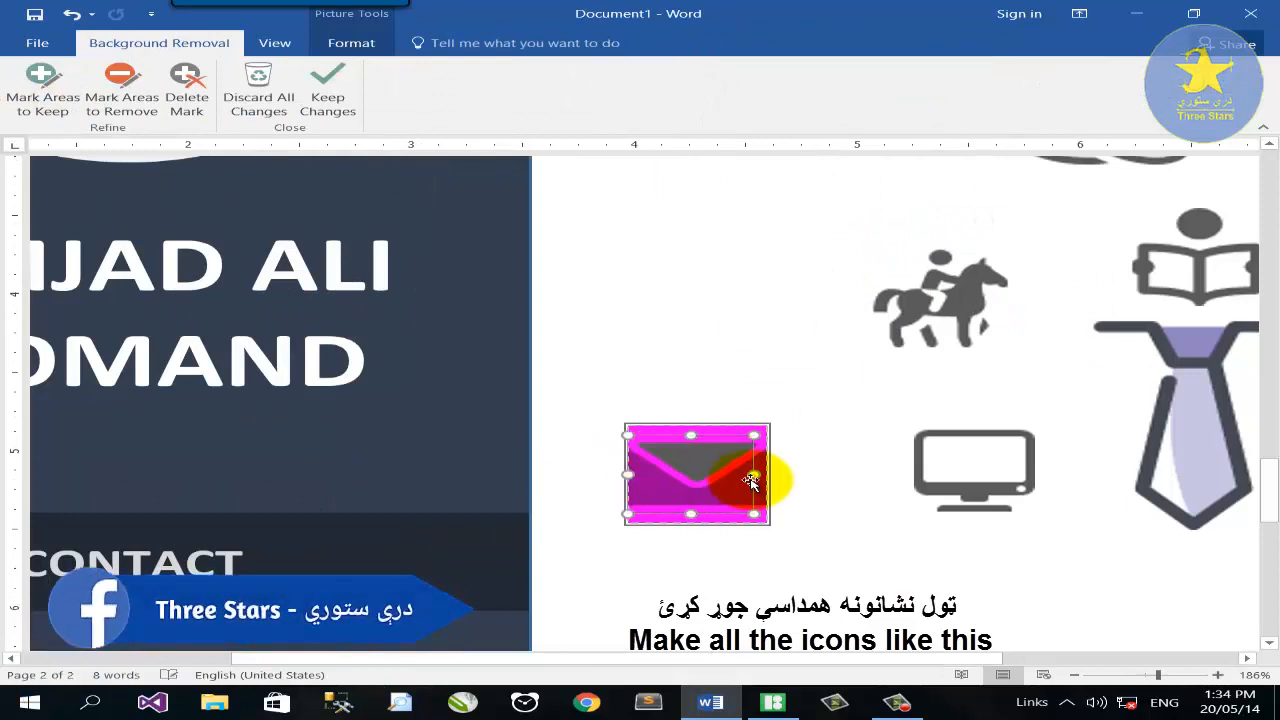
pyautogui.moveTo(753, 476); pyautogui.dragTo(778, 473)
pyautogui.moveTo(698, 435); pyautogui.dragTo(698, 412)
pyautogui.moveTo(698, 513); pyautogui.dragTo(698, 523)
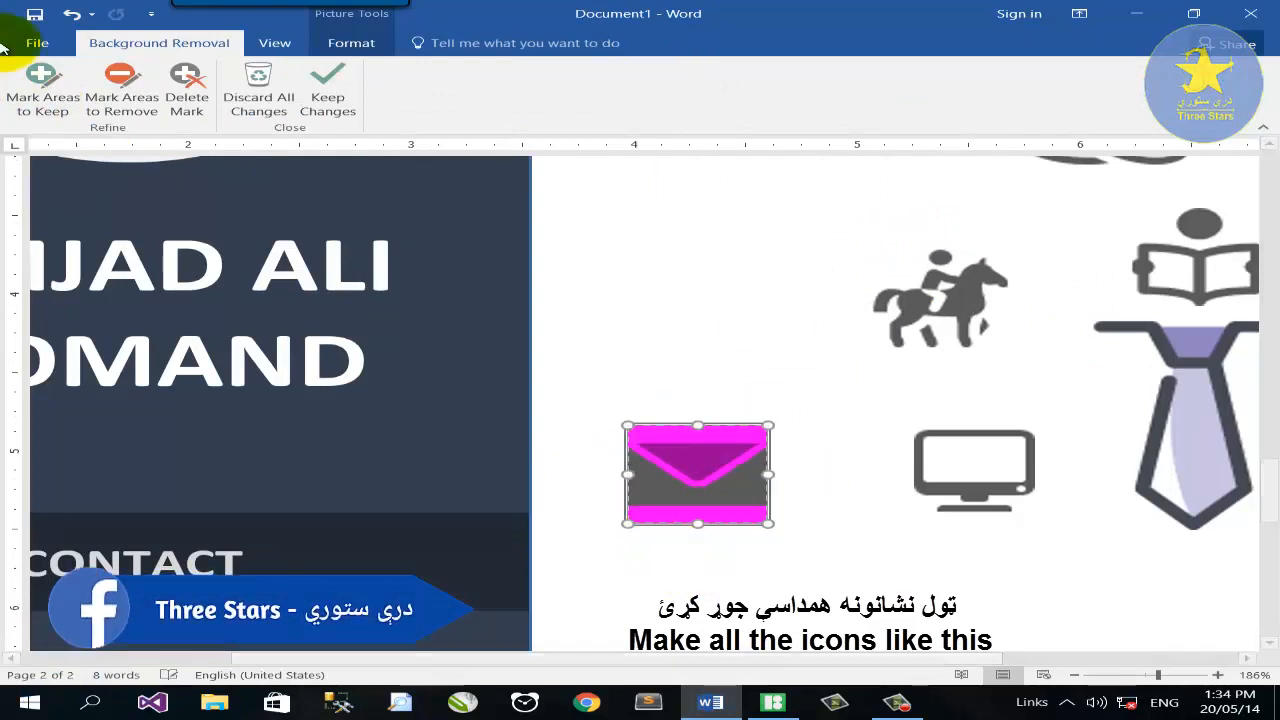
pyautogui.click(42, 88)
pyautogui.click(327, 90)
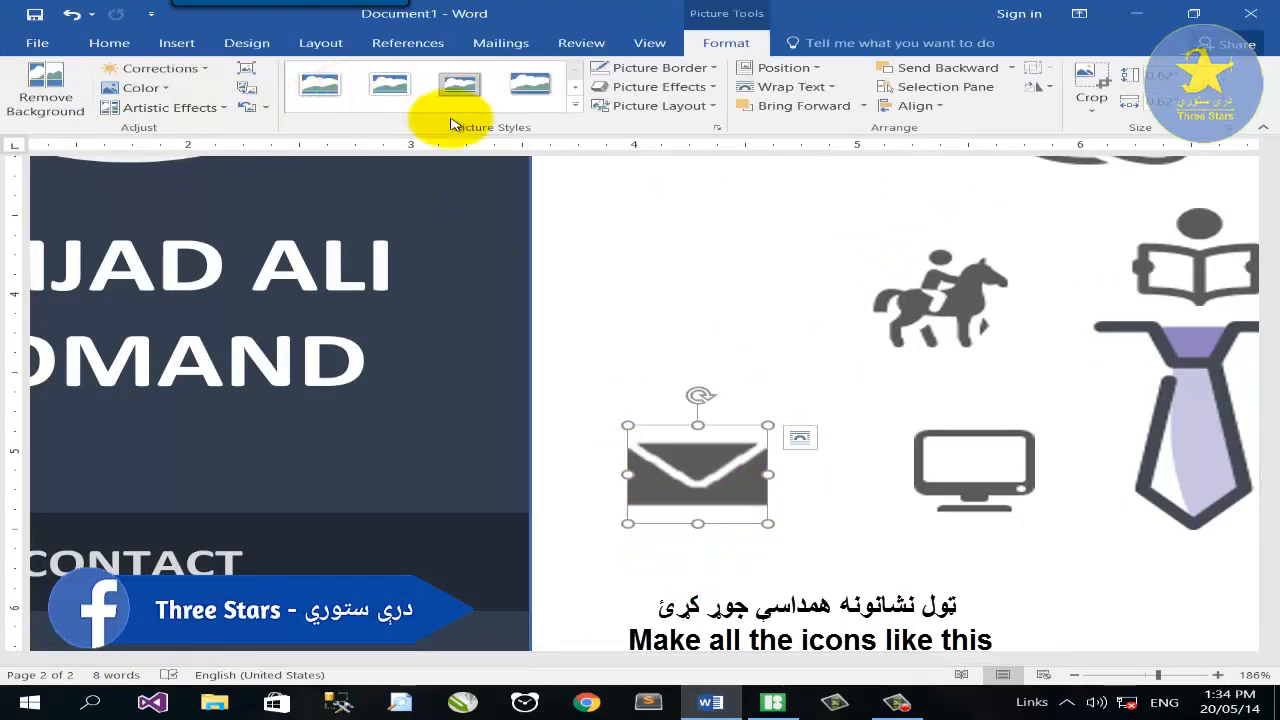
pyautogui.click(160, 87)
pyautogui.click(586, 338)
# Bring the envelope to the front, place it beside the second number, and set height 0.2".
pyautogui.moveTo(680, 457); pyautogui.dragTo(540, 457)
pyautogui.rightClick(564, 452)
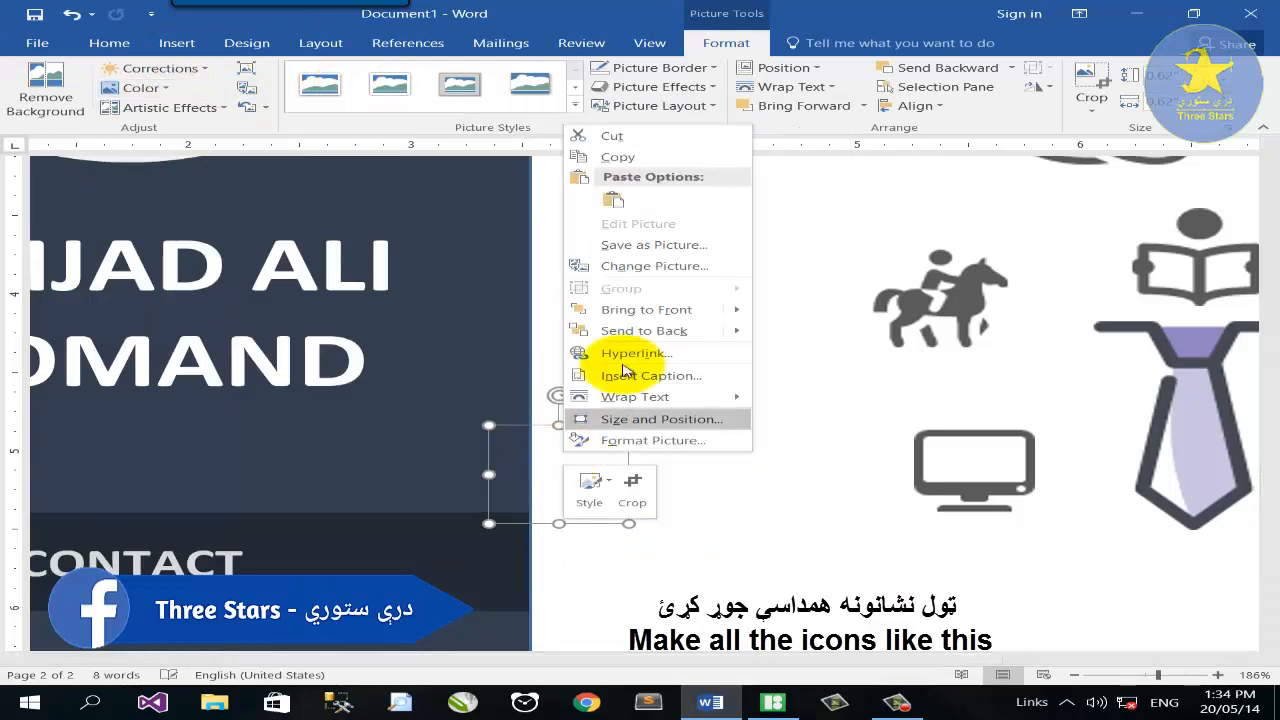
pyautogui.moveTo(640, 313)
pyautogui.click(792, 313)
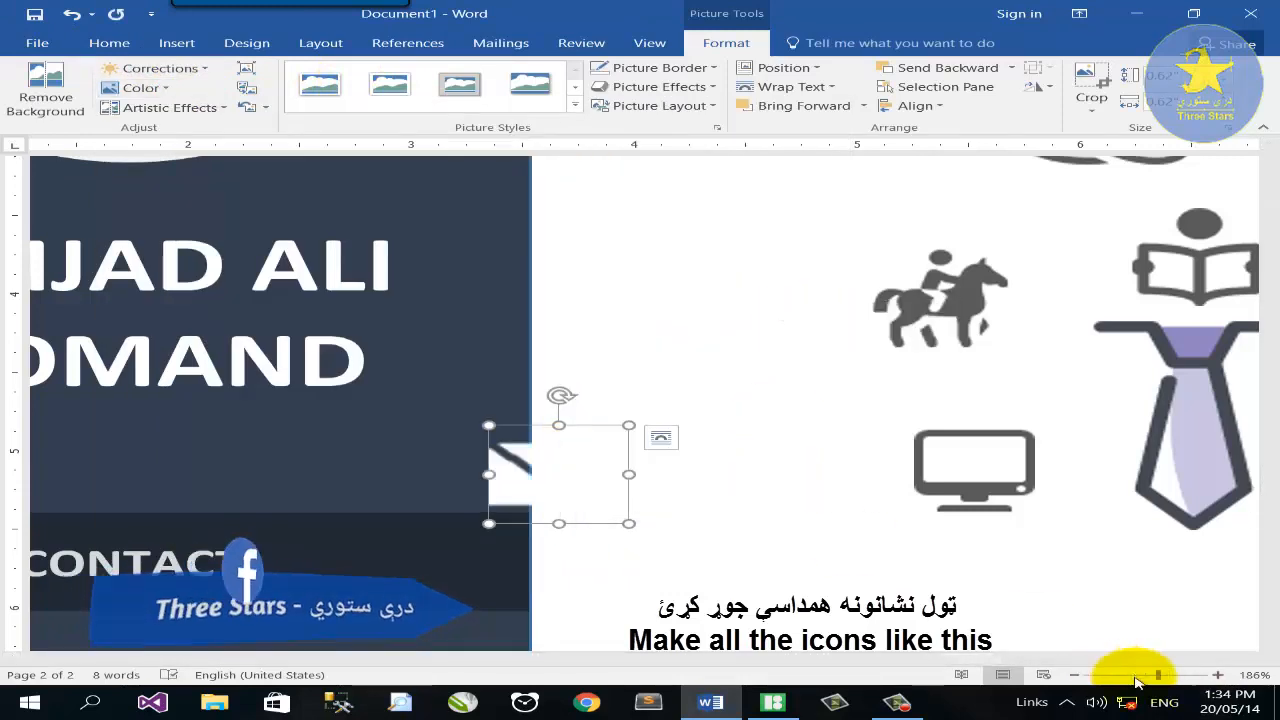
pyautogui.click(1143, 675)
pyautogui.moveTo(555, 447); pyautogui.dragTo(222, 578)
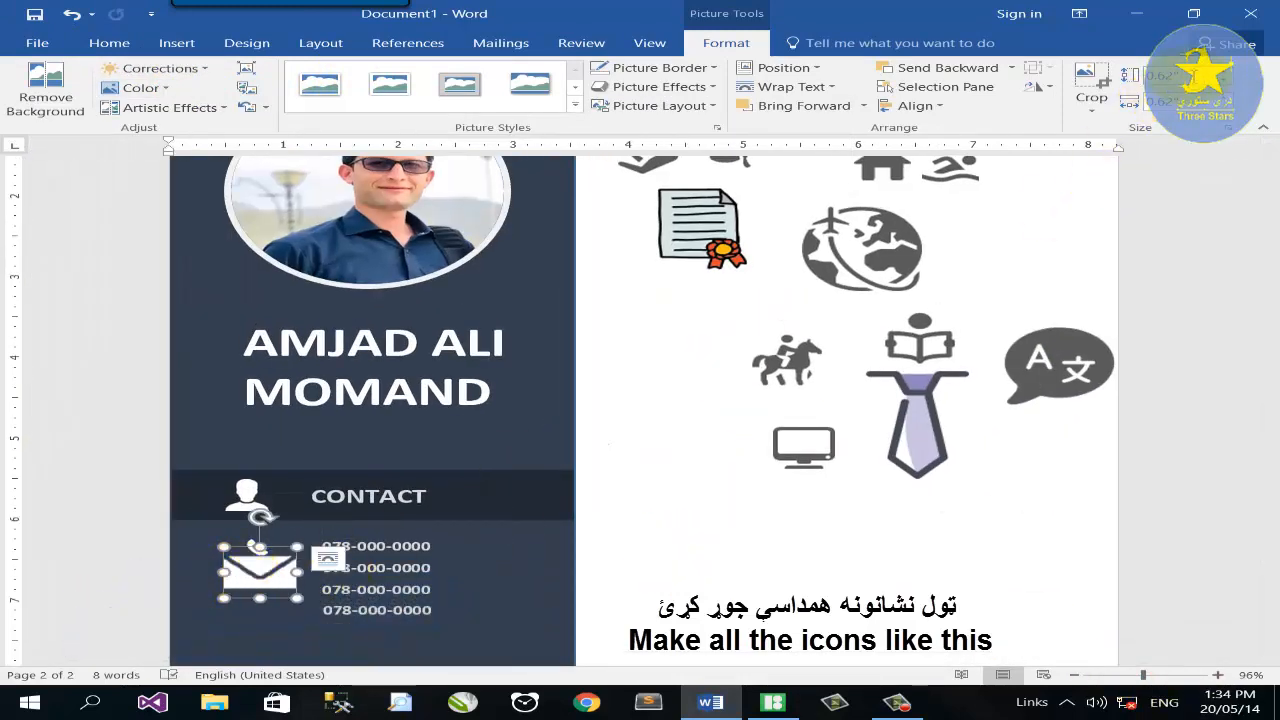
pyautogui.write('.2')
pyautogui.press('Return')
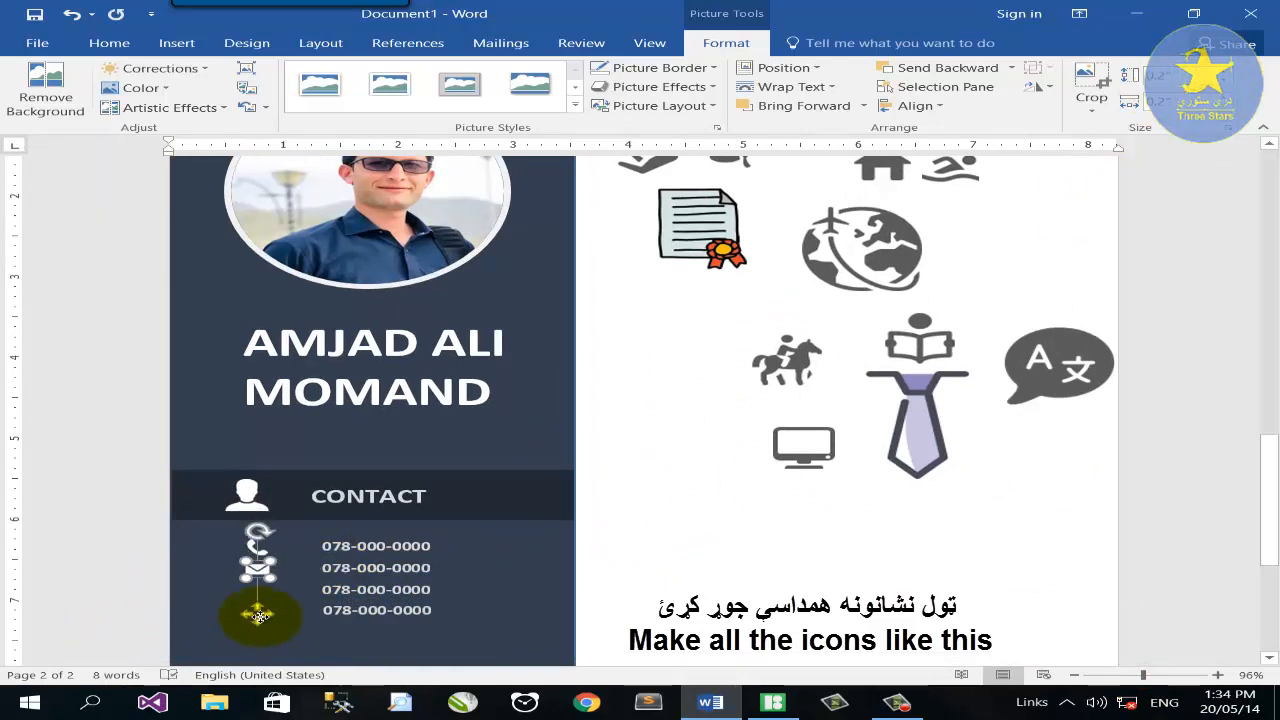
pyautogui.scroll(2, 500, 549)
pyautogui.moveTo(1025, 198); pyautogui.dragTo(652, 418)
pyautogui.scroll(-2, 886, 428)
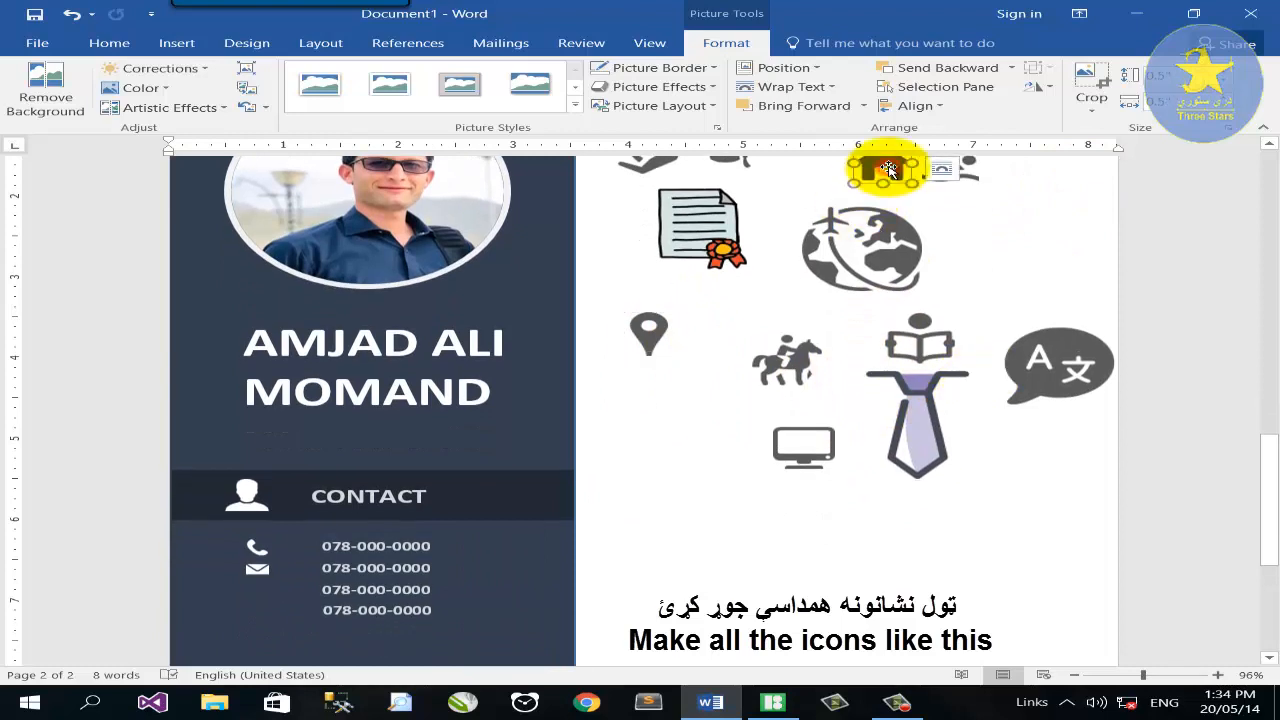
# Remove the house icon's background, make it white, and place it beside the third number.
pyautogui.moveTo(857, 163); pyautogui.dragTo(660, 426)
pyautogui.click(58, 95)
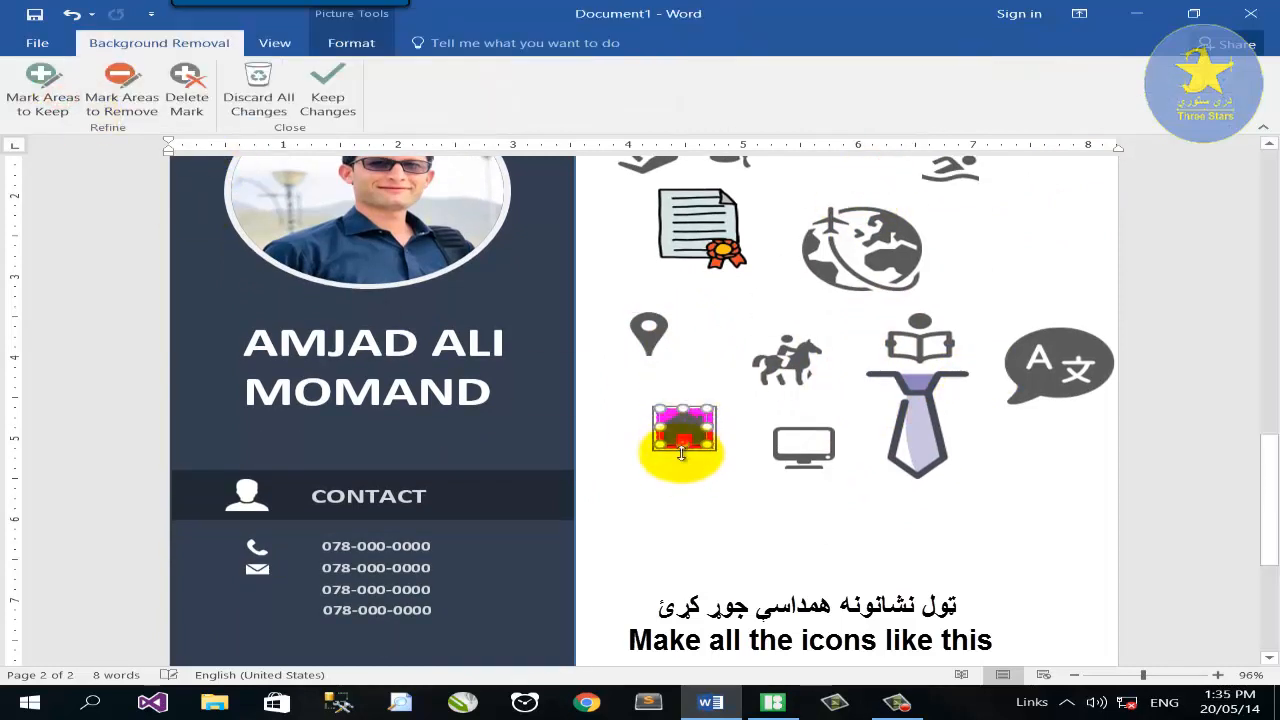
pyautogui.click(42, 95)
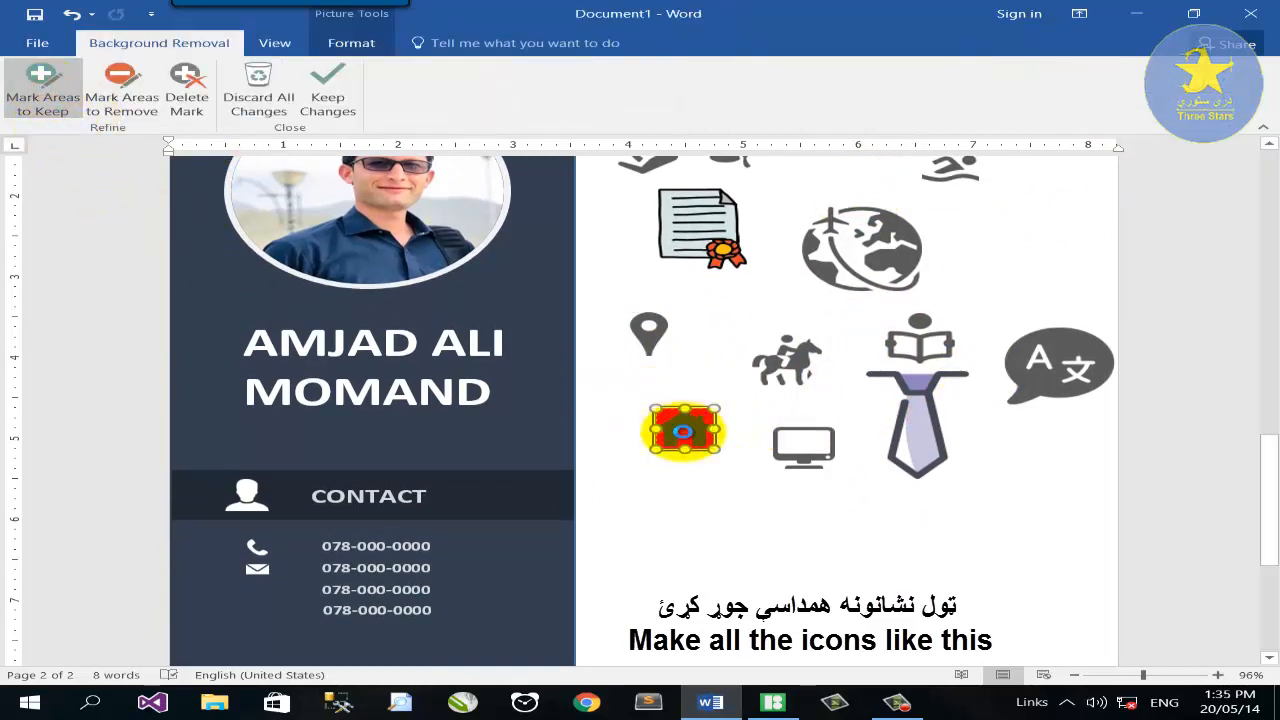
pyautogui.click(328, 95)
pyautogui.click(137, 87)
pyautogui.click(591, 349)
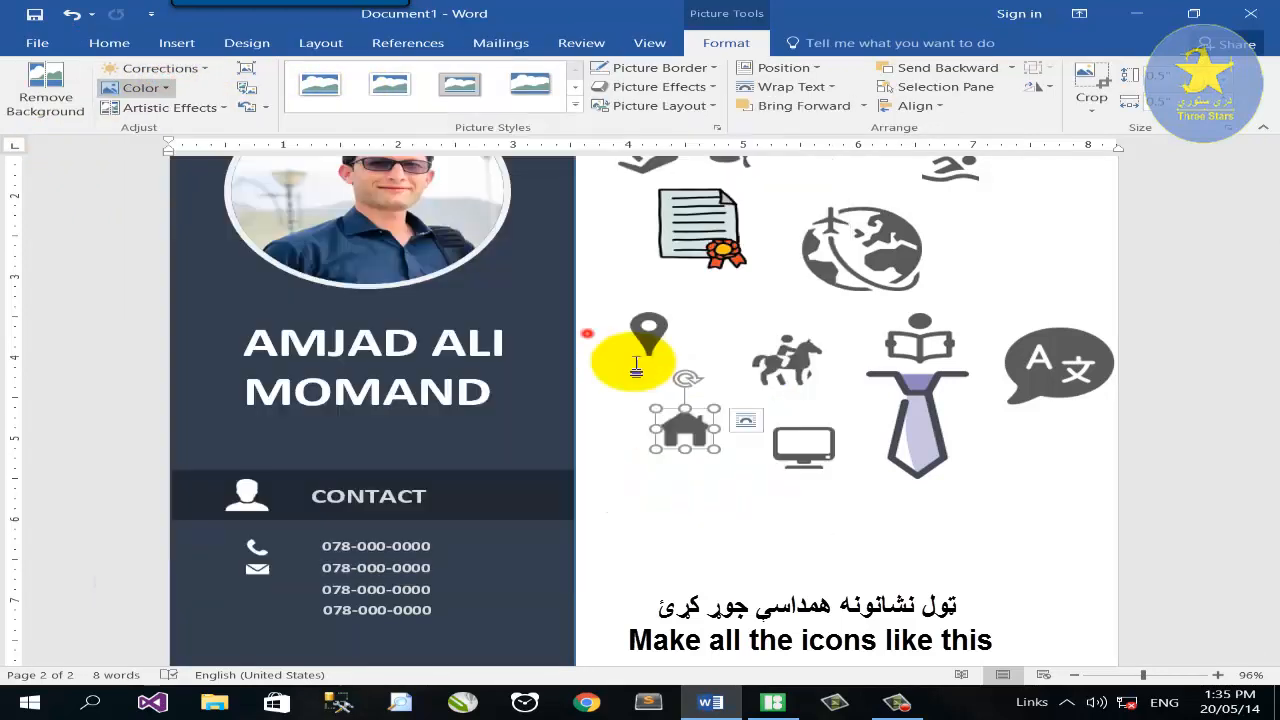
pyautogui.rightClick(686, 432)
pyautogui.moveTo(800, 292)
pyautogui.click(914, 297)
pyautogui.moveTo(686, 433); pyautogui.dragTo(254, 591)
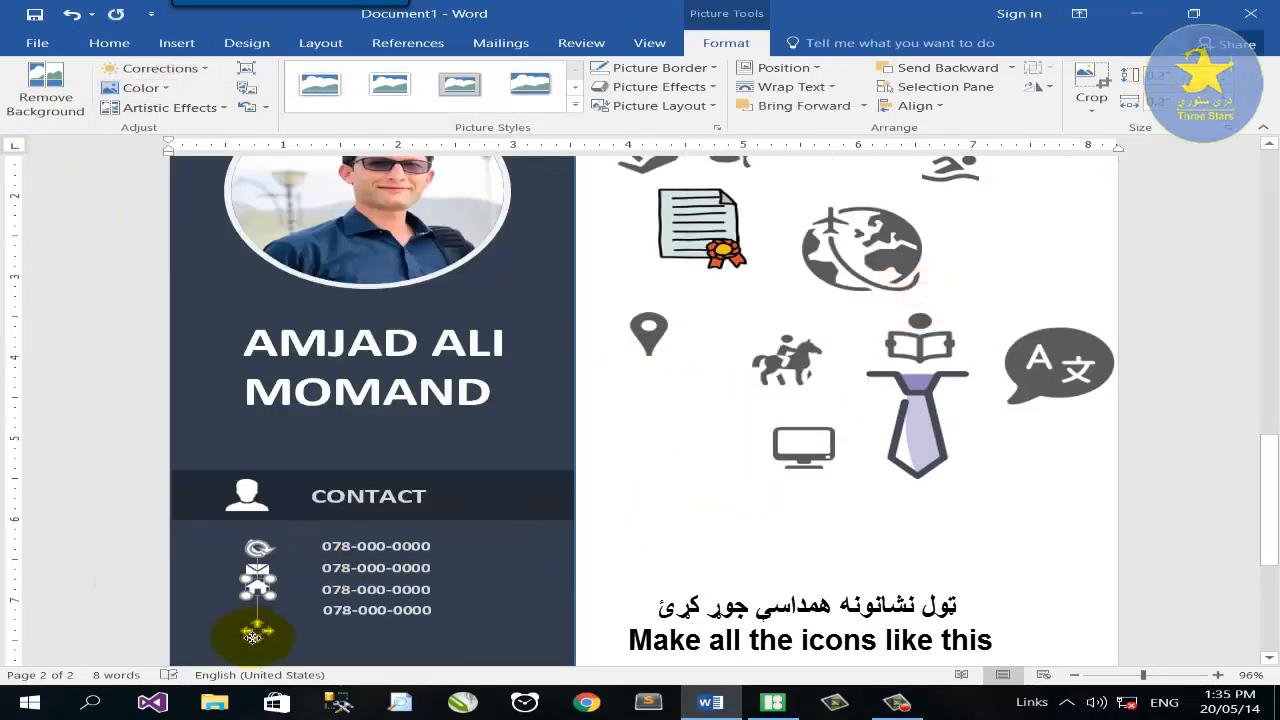
# Remove the map-pin icon's background, recolour it white, and place it by the fourth number.
pyautogui.click(643, 328)
pyautogui.scroll(-2, 643, 328)
pyautogui.click(43, 94)
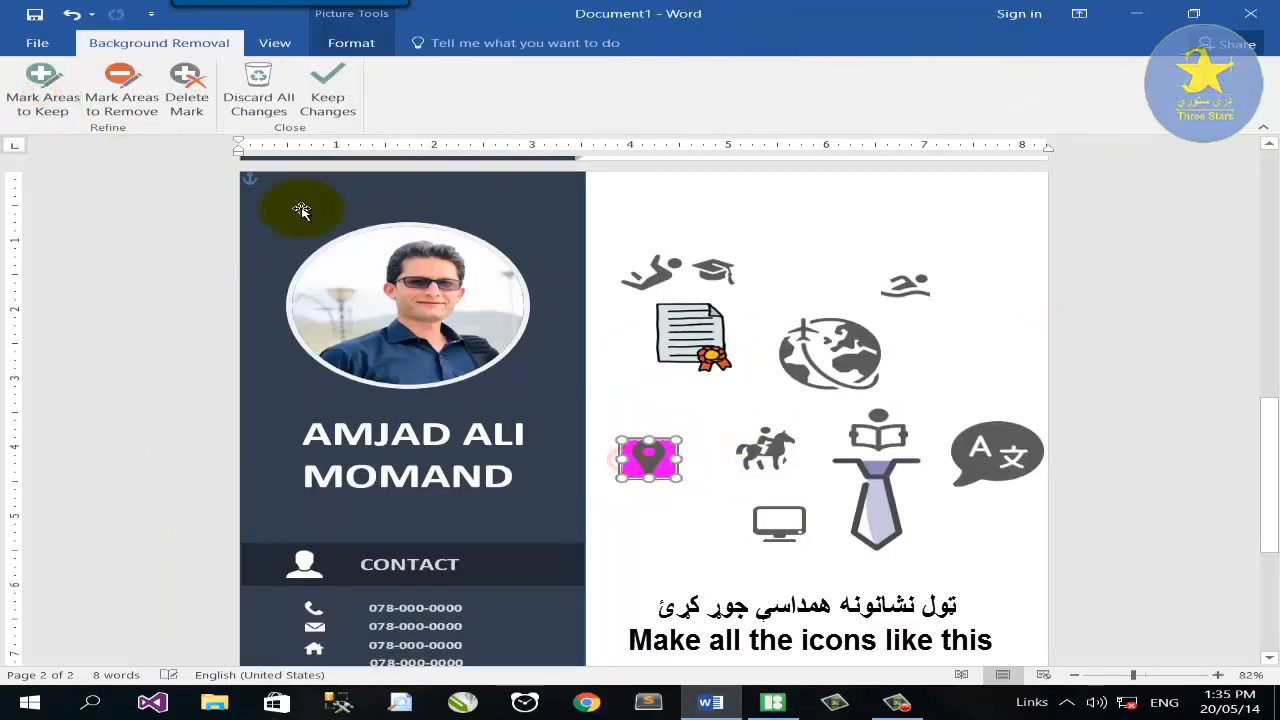
pyautogui.click(43, 94)
pyautogui.click(332, 94)
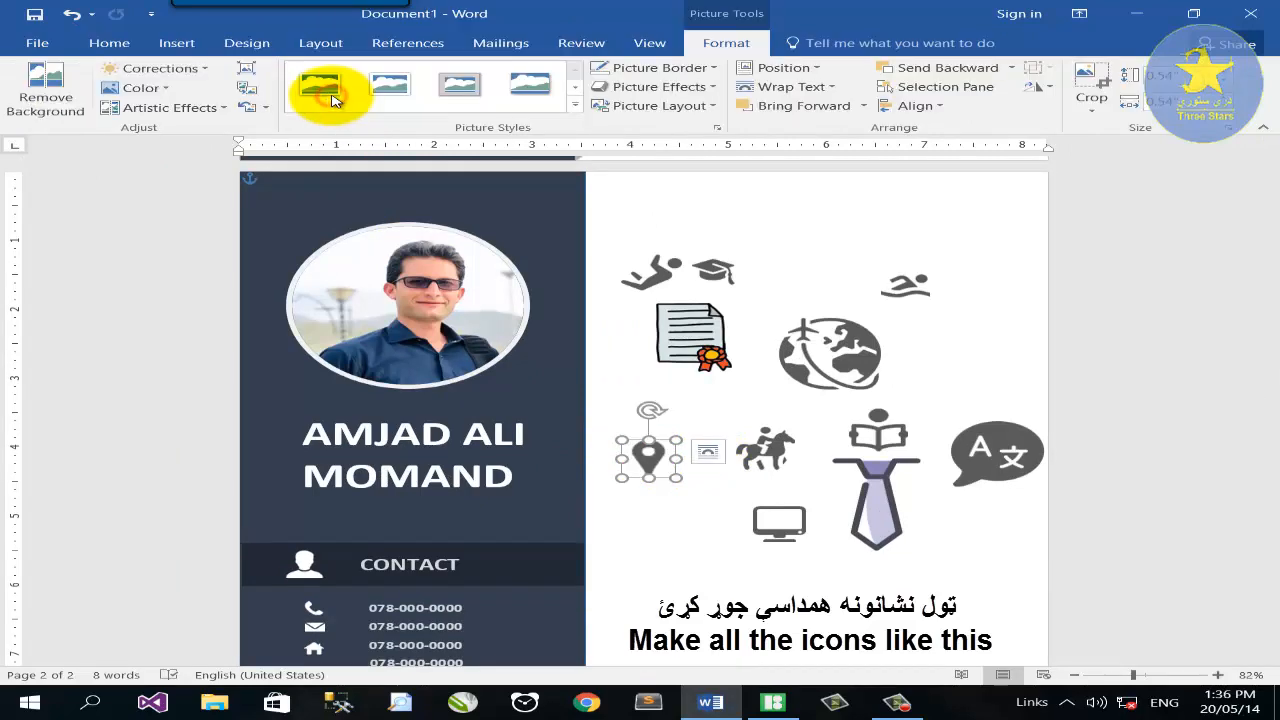
pyautogui.click(152, 88)
pyautogui.click(567, 332)
pyautogui.moveTo(649, 455); pyautogui.dragTo(305, 571)
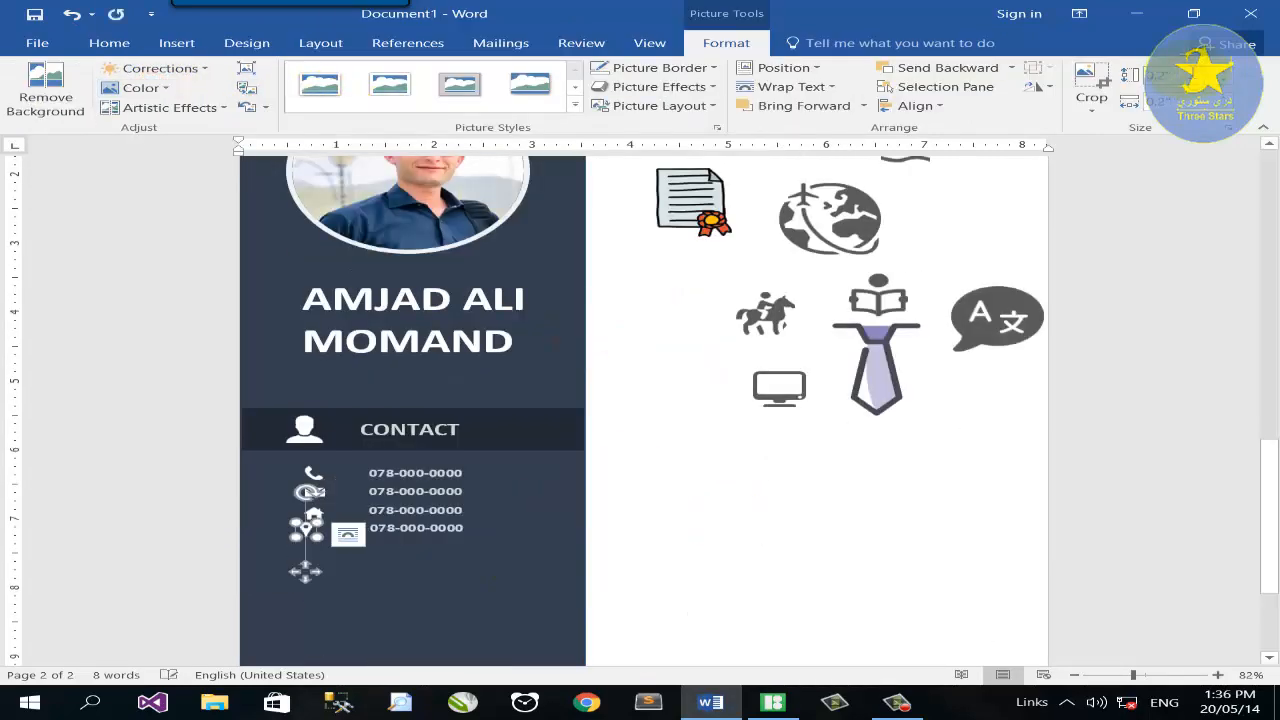
pyautogui.click(1160, 676)
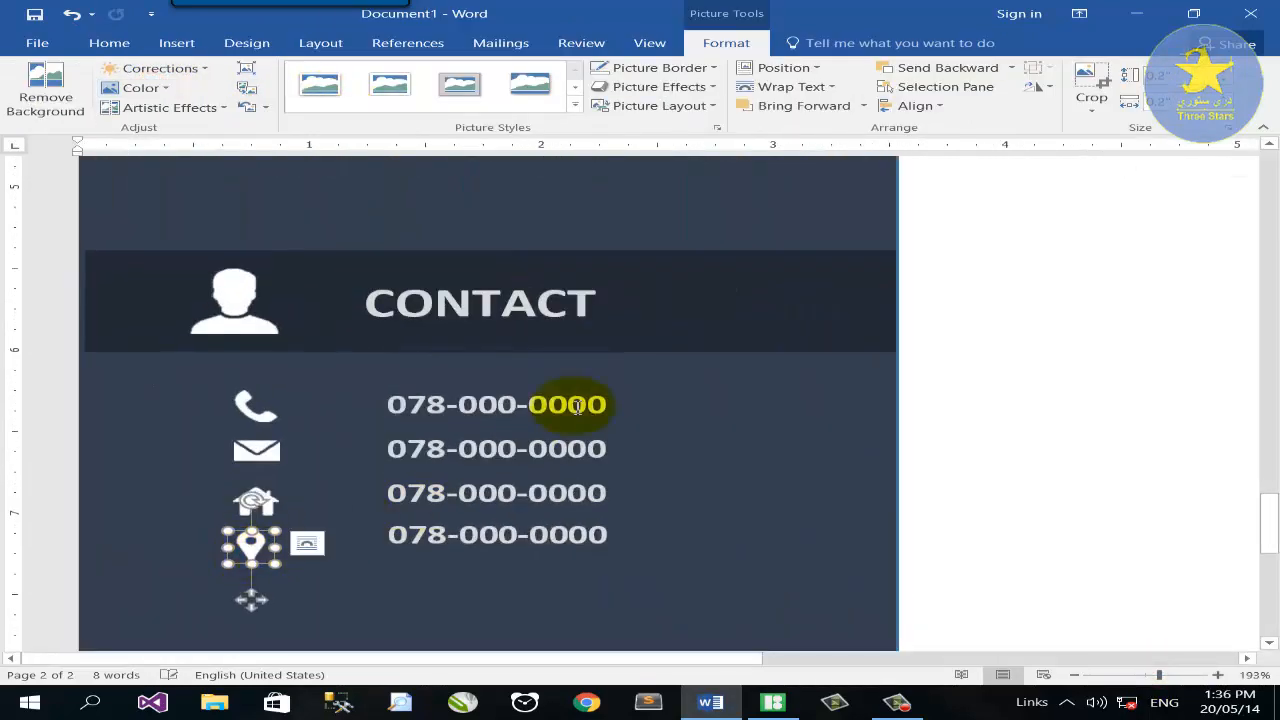
# Replace the second placeholder number with the contact's e-mail address.
pyautogui.click(595, 449)
pyautogui.moveTo(595, 449); pyautogui.dragTo(349, 449)
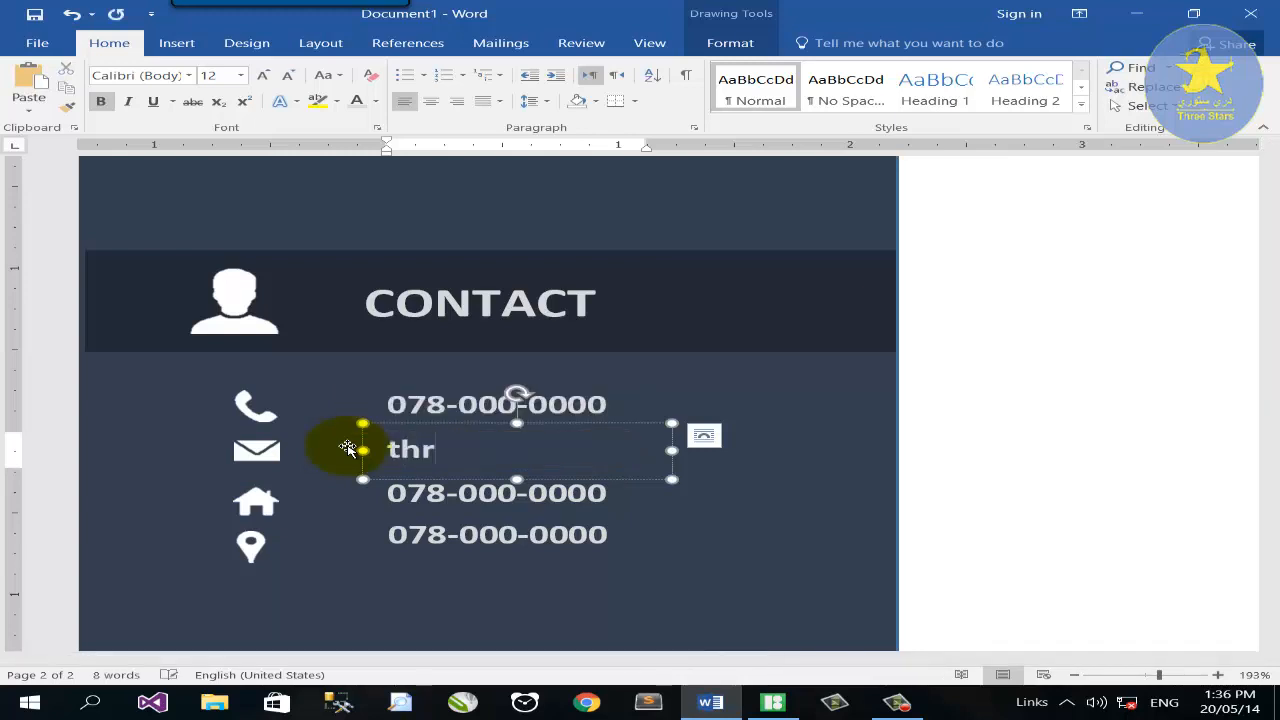
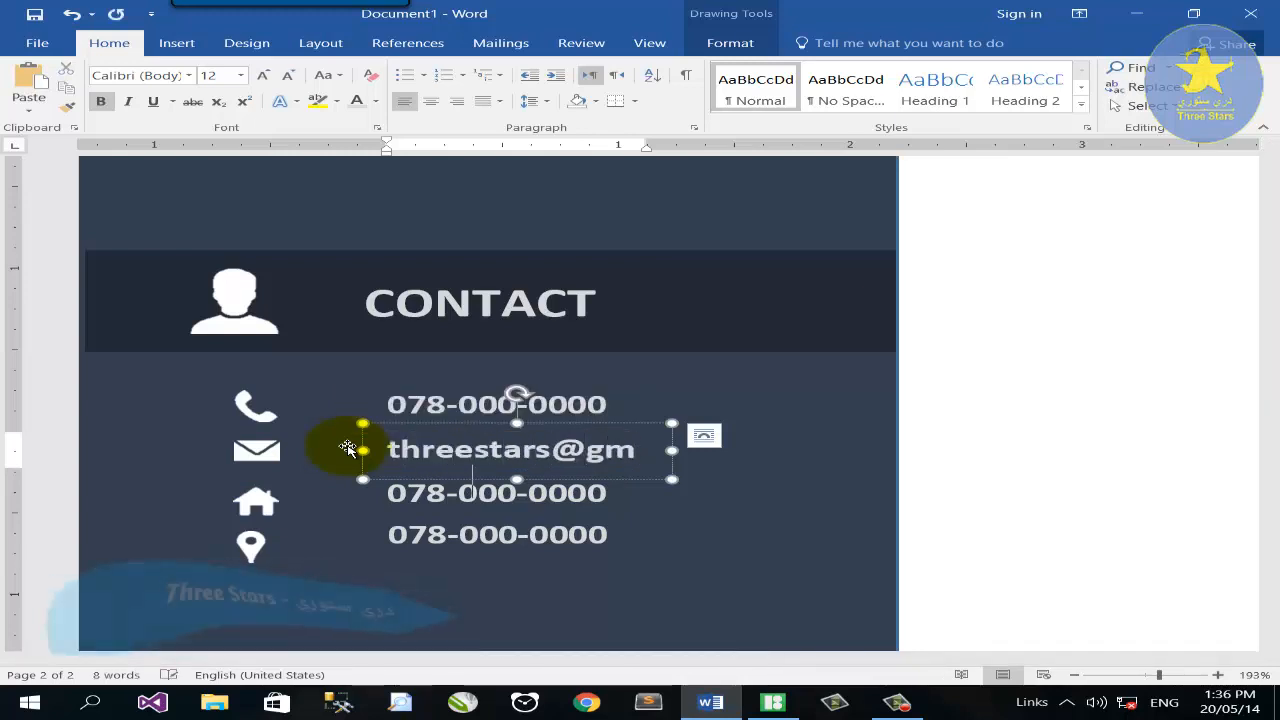
# Replace the third and fourth lines with Nangarhar, Afghanistan and Kabul, Afghanistan.
pyautogui.click(674, 491)
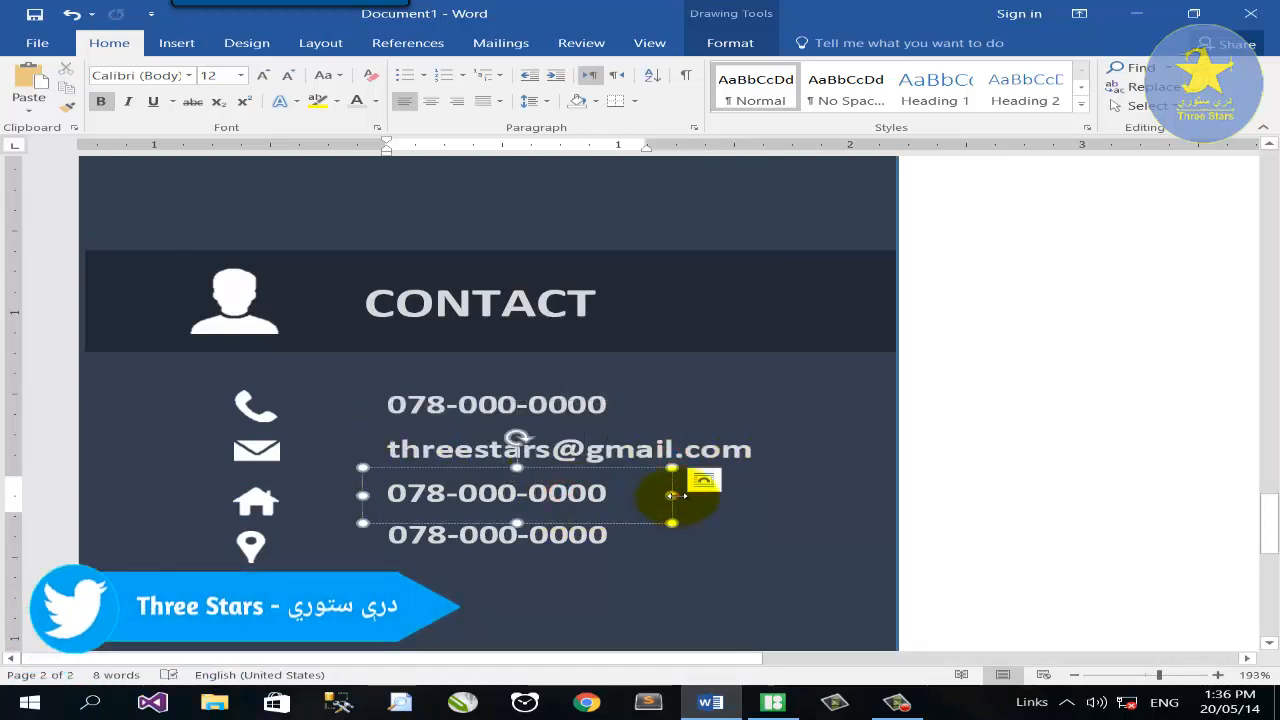
pyautogui.moveTo(674, 491); pyautogui.dragTo(357, 486)
pyautogui.write('Nangarhar, Afghanistan')
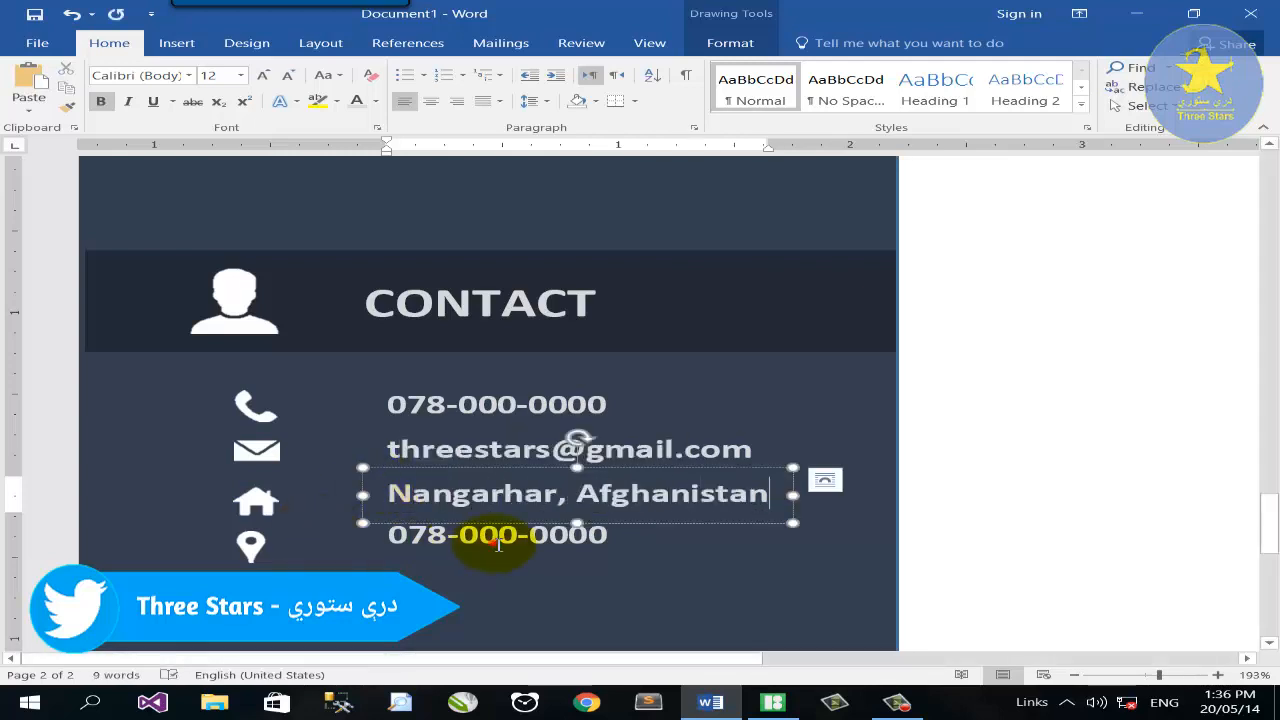
pyautogui.moveTo(609, 537); pyautogui.dragTo(362, 532)
pyautogui.write('Kabul, Afghanistan')
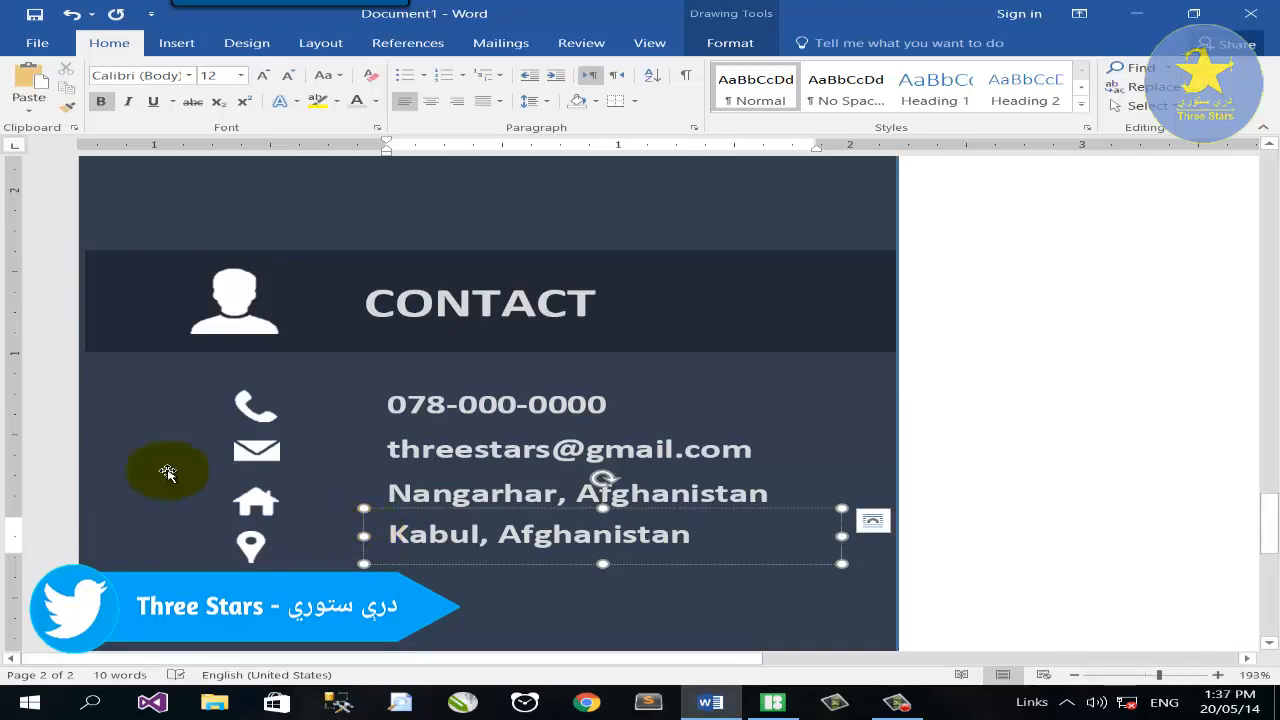
pyautogui.scroll(-3, 417, 458)
pyautogui.click(577, 446)
pyautogui.click(1074, 675)
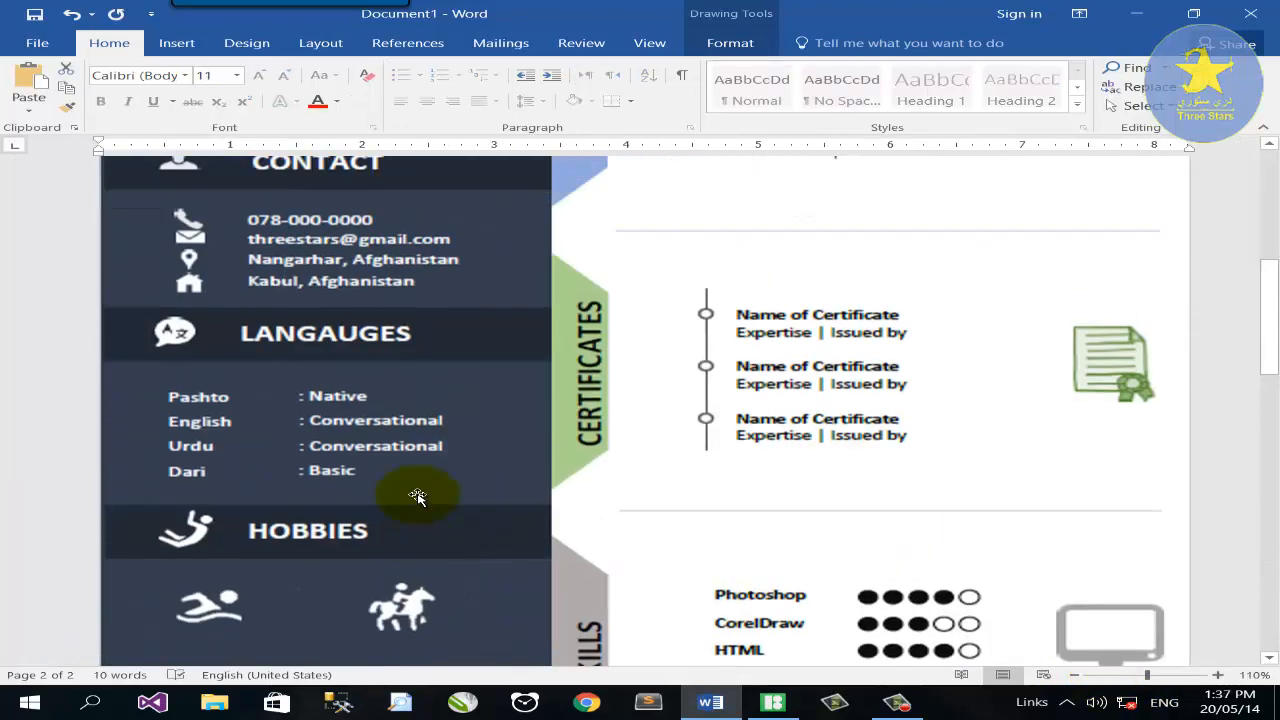
# Select the translate icon and move it closer to the dark sidebar.
pyautogui.scroll(-10, 392, 357)
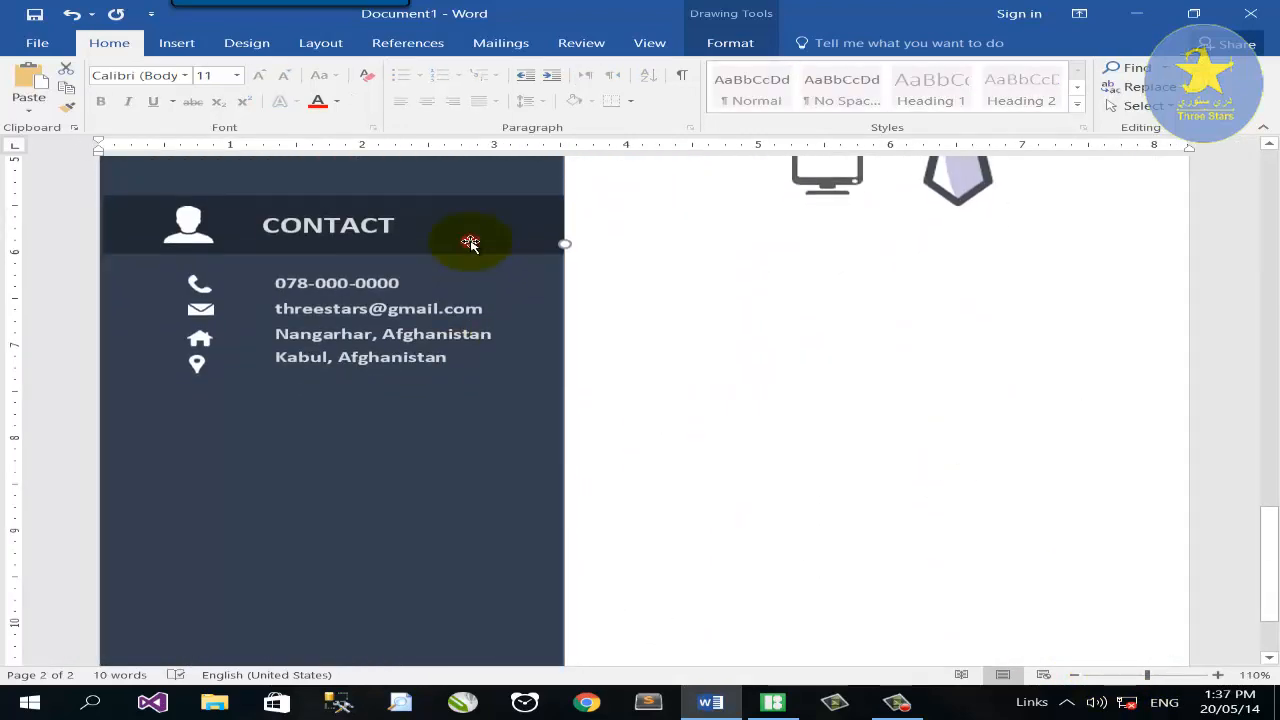
pyautogui.moveTo(471, 246); pyautogui.dragTo(468, 452)
pyautogui.scroll(2, 838, 484)
pyautogui.scroll(5, 838, 484)
pyautogui.doubleClick(1097, 477)
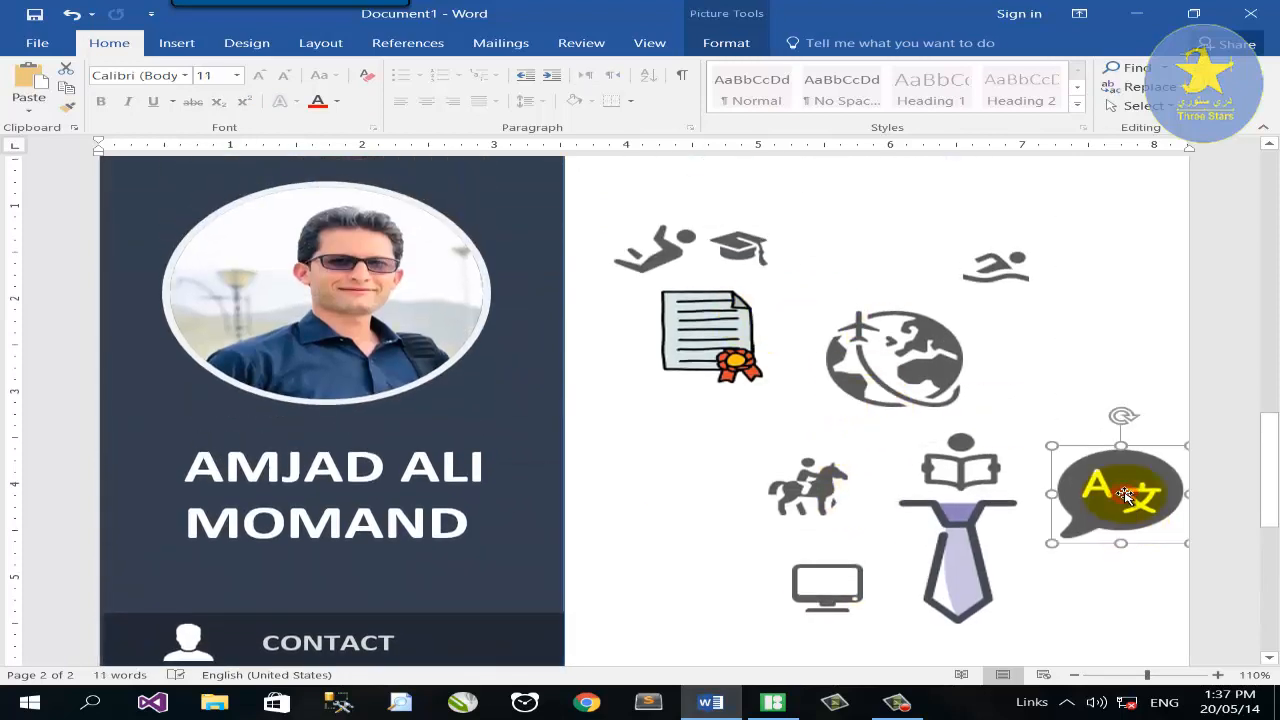
pyautogui.moveTo(1097, 477); pyautogui.dragTo(655, 492)
pyautogui.scroll(-2, 655, 492)
# Remove the translate icon's background, extending the kept area to the picture's edges.
pyautogui.click(45, 90)
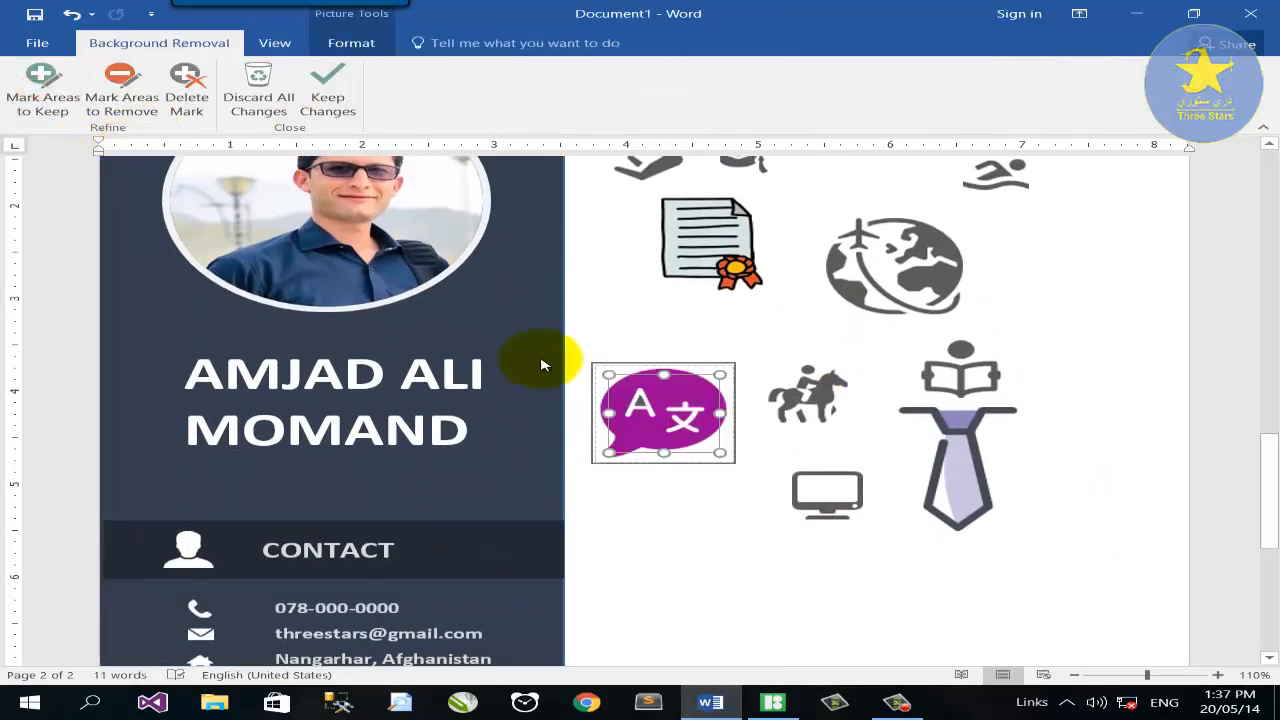
pyautogui.moveTo(664, 370); pyautogui.dragTo(664, 363)
pyautogui.moveTo(721, 411); pyautogui.dragTo(757, 409)
pyautogui.moveTo(606, 412); pyautogui.dragTo(562, 418)
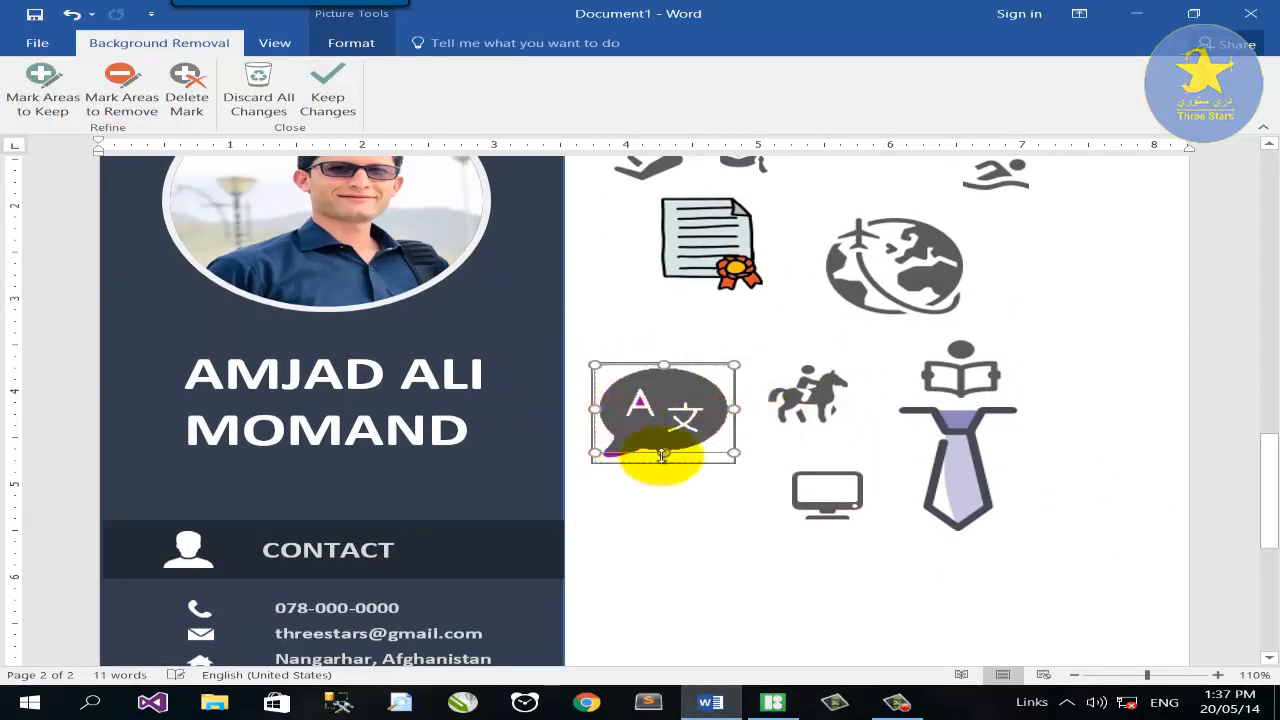
pyautogui.moveTo(664, 455); pyautogui.dragTo(664, 482)
pyautogui.click(43, 90)
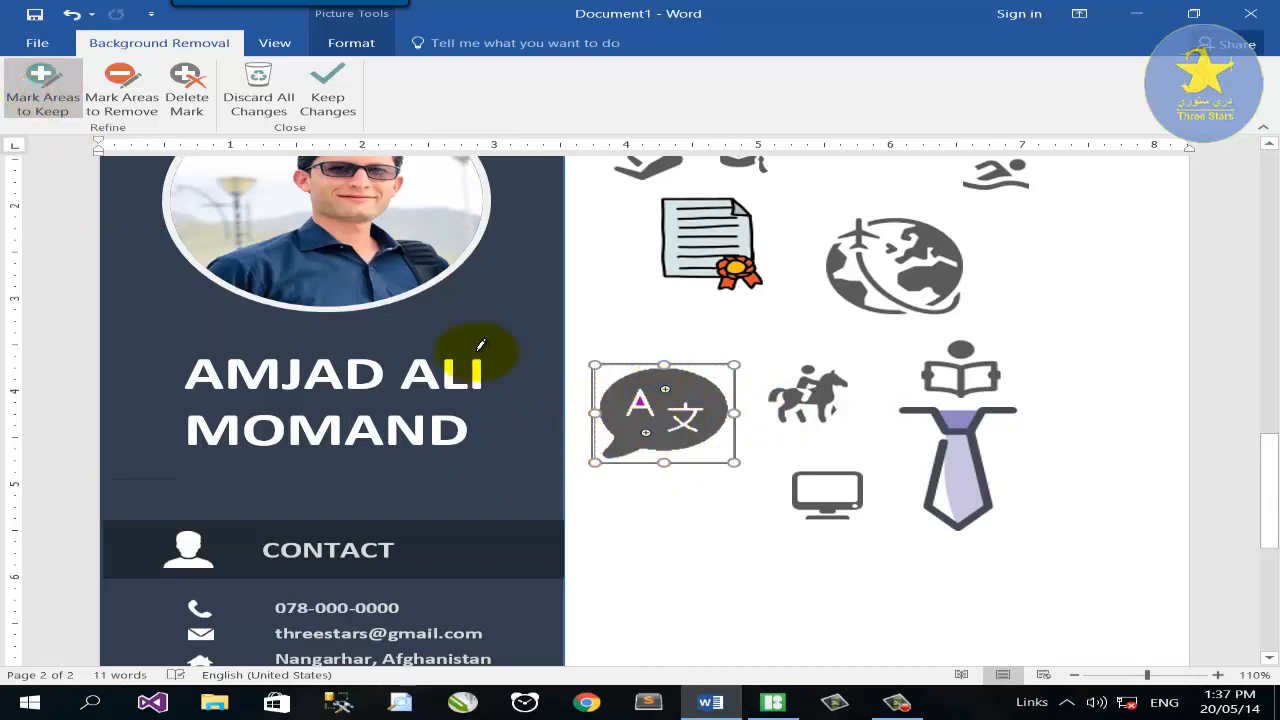
pyautogui.click(329, 88)
pyautogui.click(146, 88)
# Whiten the translate icon, bring it to the front on the lower CONTACT bar, and select CONTACT.
pyautogui.click(574, 338)
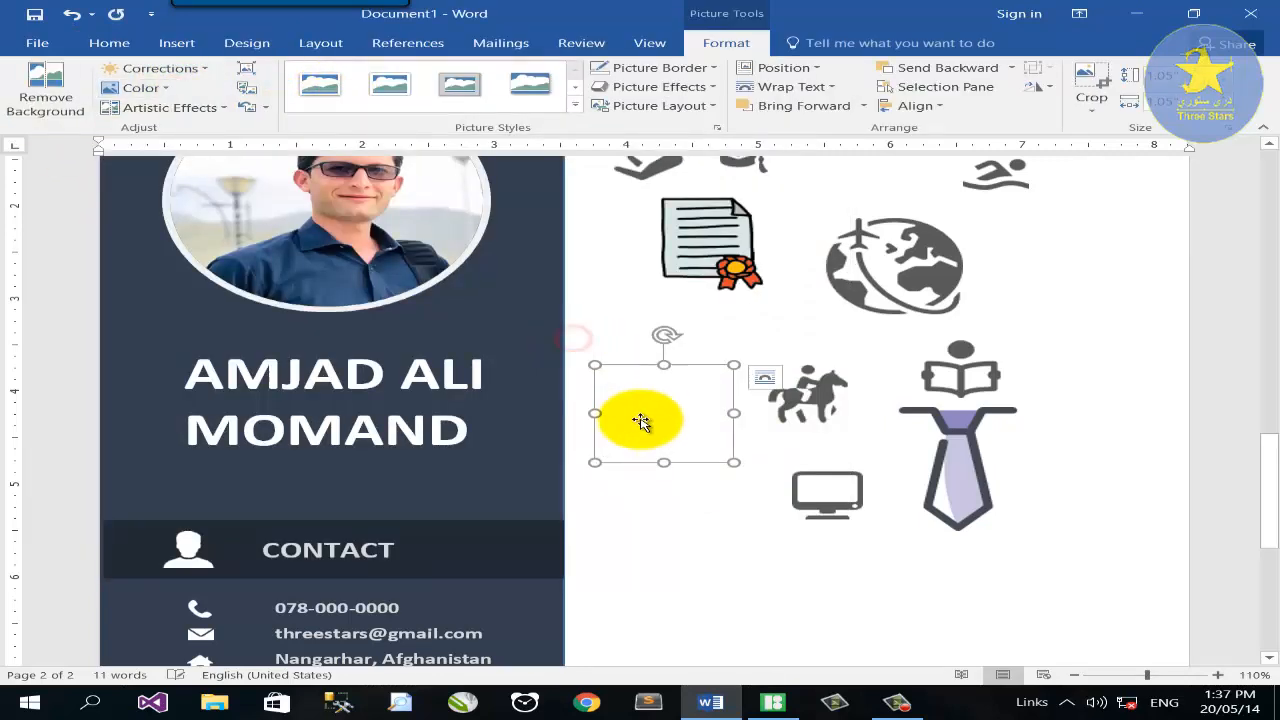
pyautogui.moveTo(641, 421); pyautogui.dragTo(572, 460)
pyautogui.rightClick(609, 449)
pyautogui.moveTo(700, 298)
pyautogui.click(822, 303)
pyautogui.scroll(-3, 622, 300)
pyautogui.moveTo(622, 187); pyautogui.dragTo(409, 240)
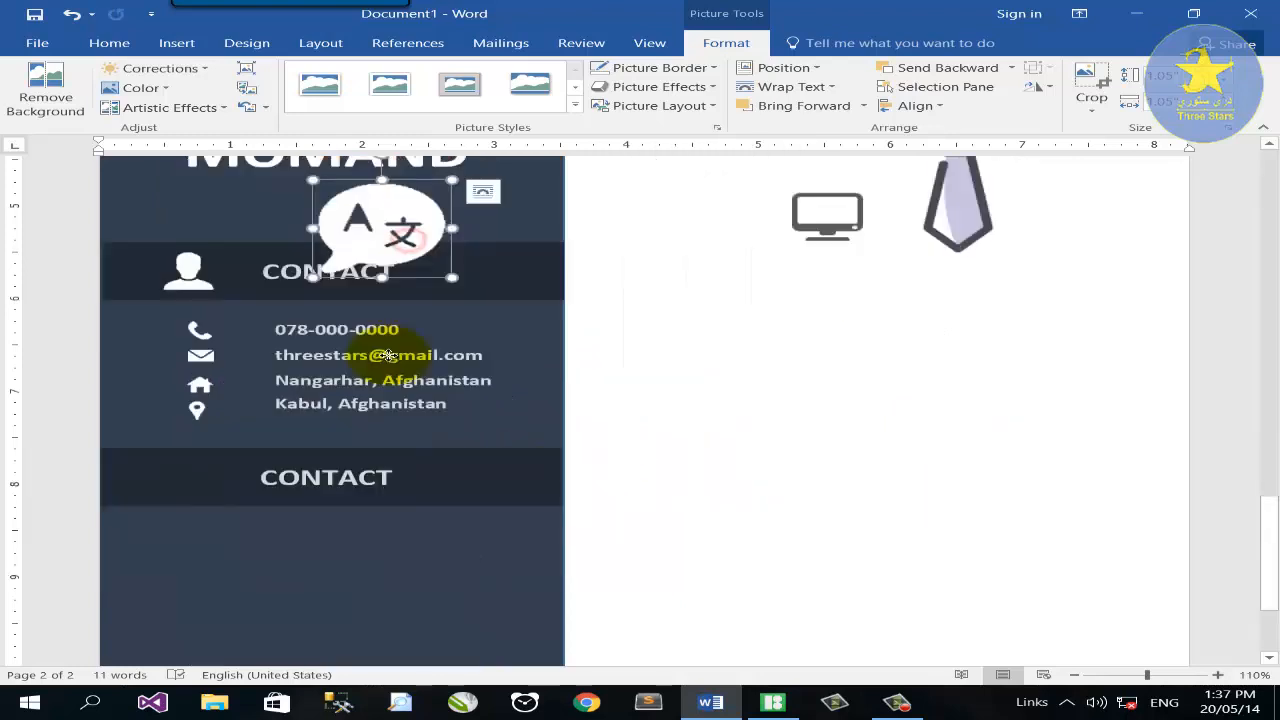
pyautogui.moveTo(387, 355); pyautogui.dragTo(206, 463)
pyautogui.hotkey('ctrl', 'z')
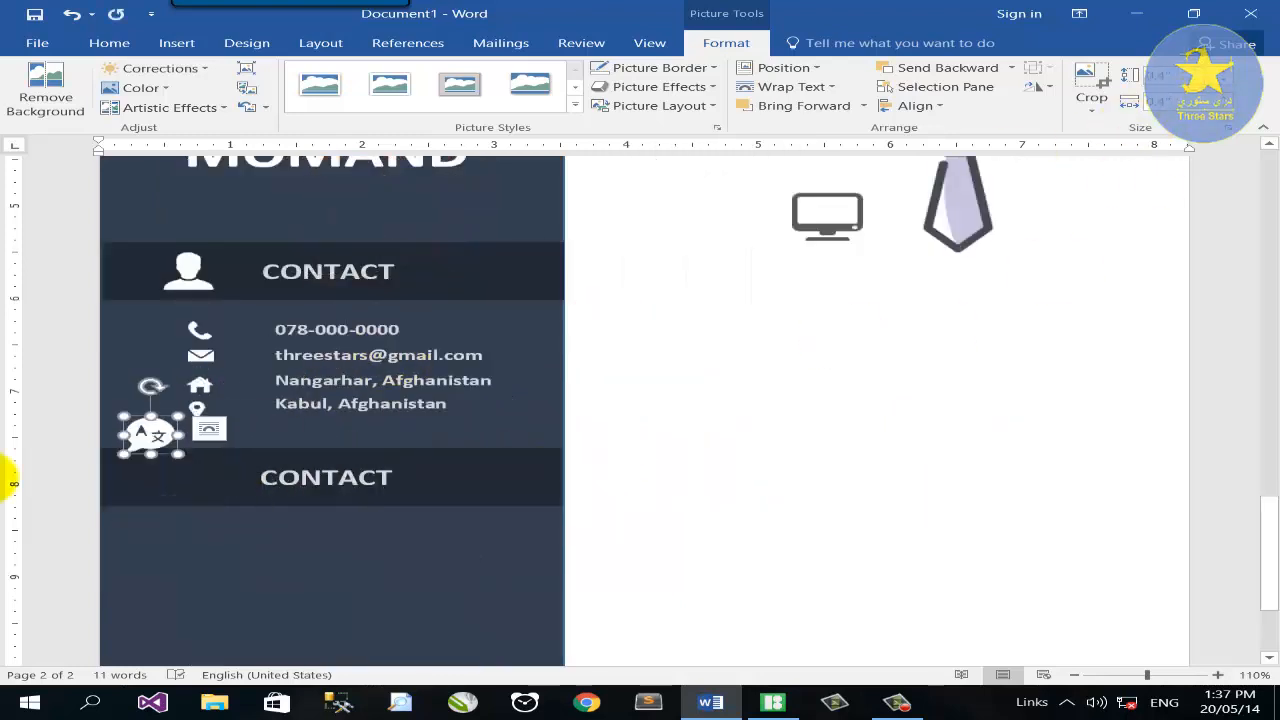
pyautogui.click(414, 486)
pyautogui.moveTo(414, 486); pyautogui.dragTo(180, 476)
# Relabel the header LANGUAGES and add a narrow Pashto text box below it, copied from the address line.
pyautogui.write('LAN')
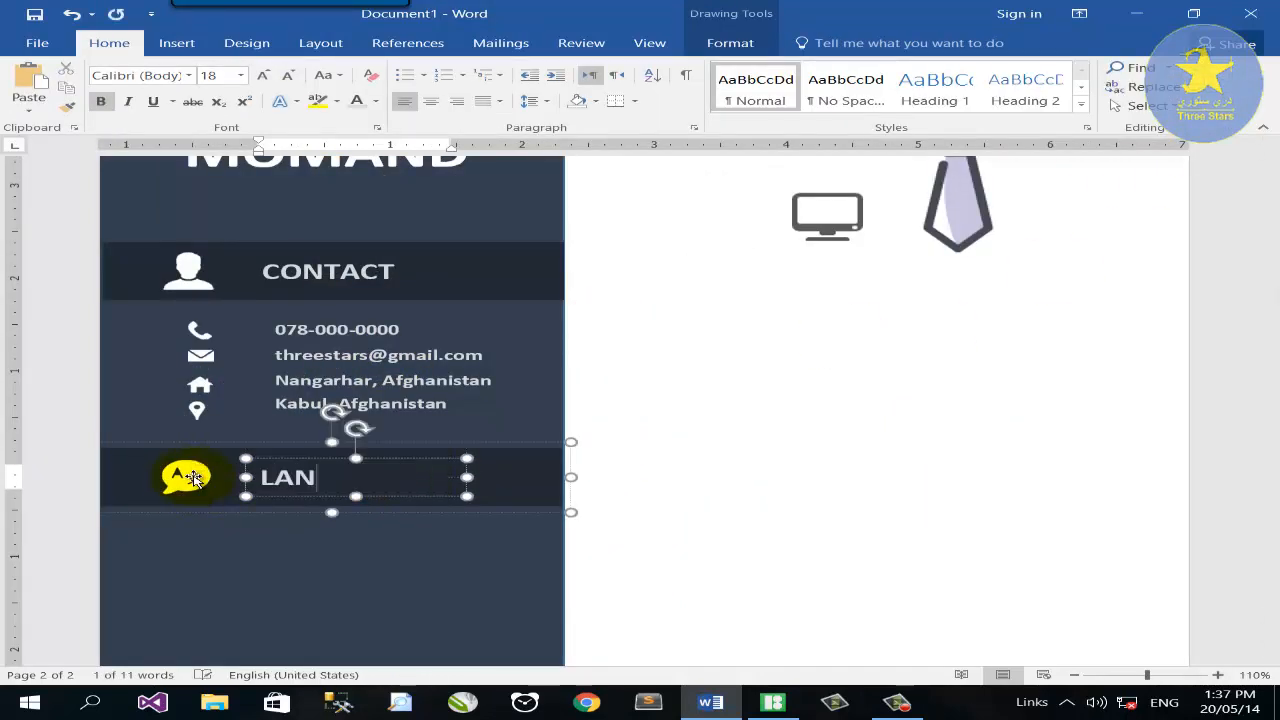
pyautogui.write('GUAGES')
pyautogui.scroll(-1, 286, 528)
pyautogui.click(286, 528)
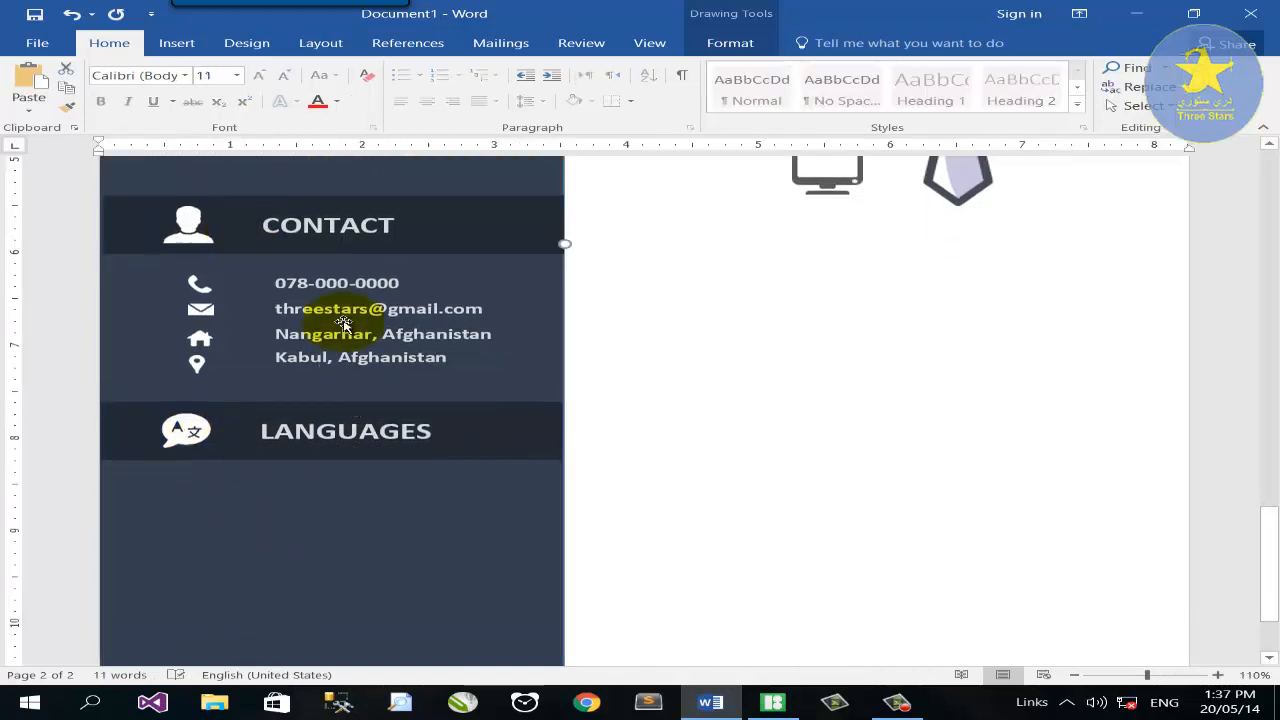
pyautogui.click(347, 373)
pyautogui.click(256, 496)
pyautogui.moveTo(323, 493); pyautogui.dragTo(94, 496)
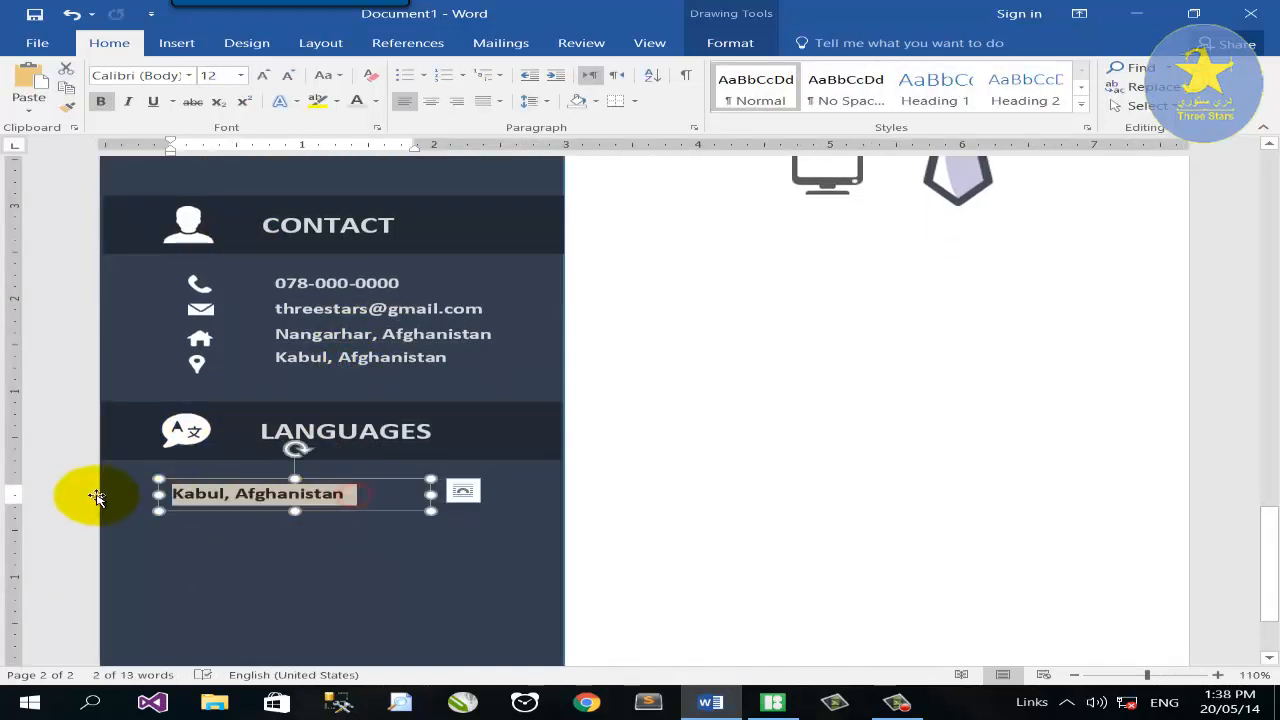
pyautogui.write('Pashto')
pyautogui.moveTo(431, 495); pyautogui.dragTo(262, 495)
# Stack four copies of the Pashto box and duplicate the column to the right.
pyautogui.keyDown('ctrl'); pyautogui.moveTo(211, 481); pyautogui.dragTo(209, 516); pyautogui.keyUp('ctrl')
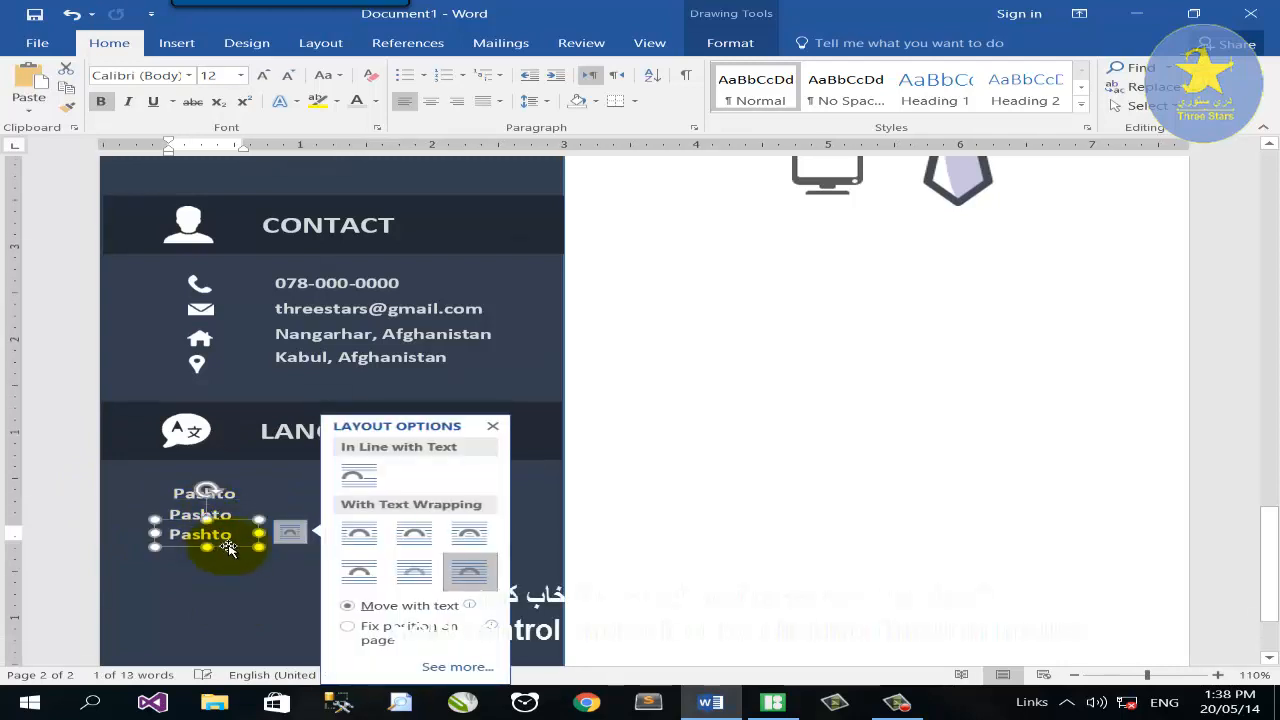
pyautogui.click(250, 578)
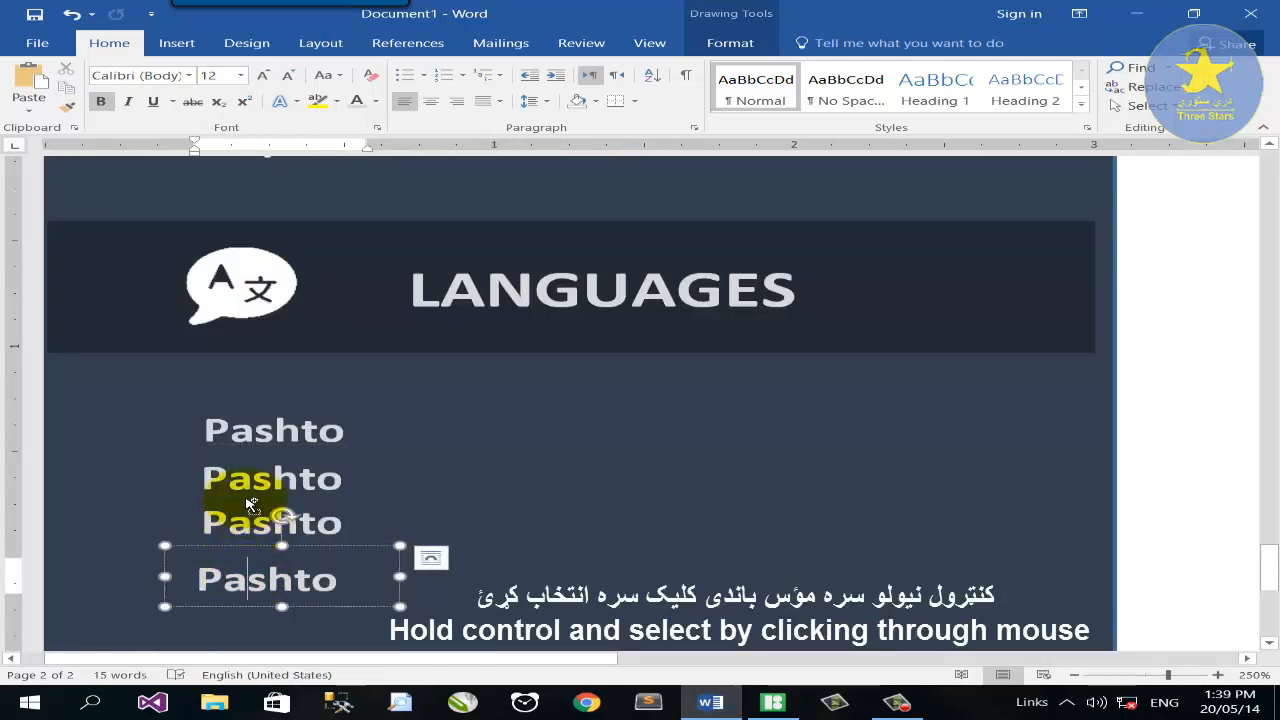
pyautogui.keyDown('ctrl'); pyautogui.click(249, 505); pyautogui.keyUp('ctrl')
pyautogui.keyDown('ctrl'); pyautogui.click(242, 475); pyautogui.keyUp('ctrl')
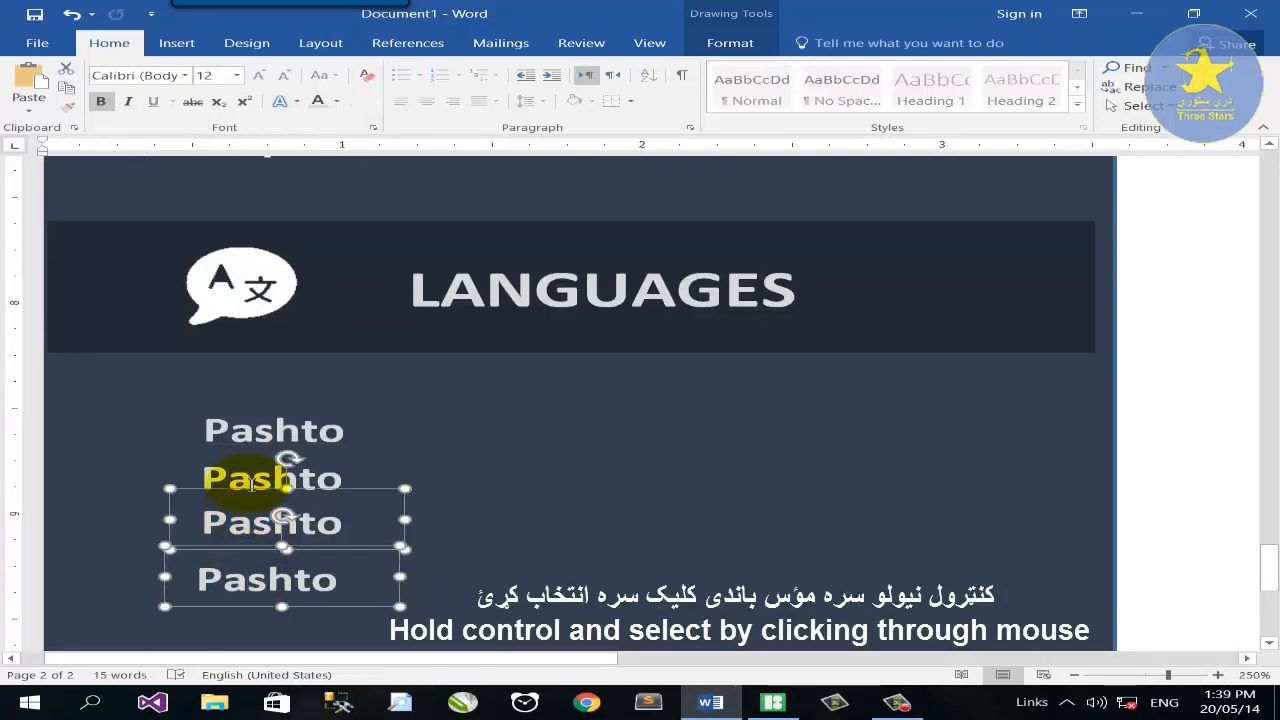
pyautogui.keyDown('ctrl'); pyautogui.click(245, 432); pyautogui.keyUp('ctrl')
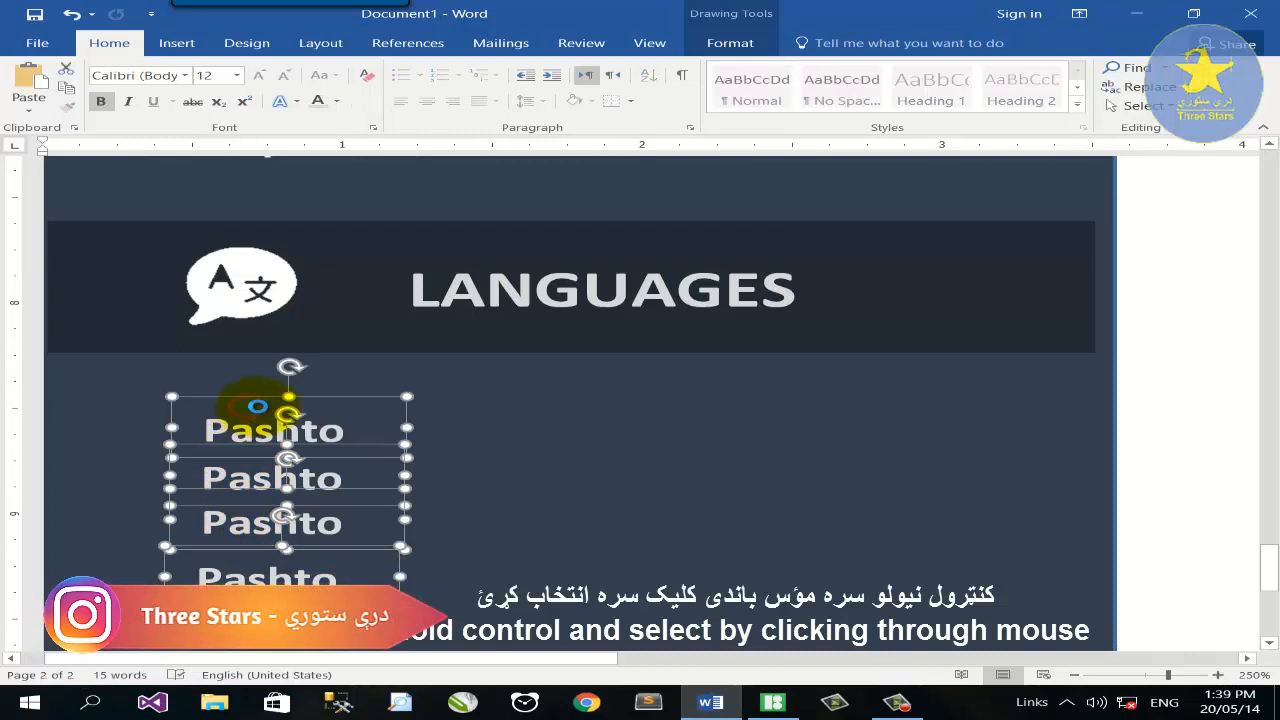
pyautogui.moveTo(257, 406); pyautogui.dragTo(551, 401)
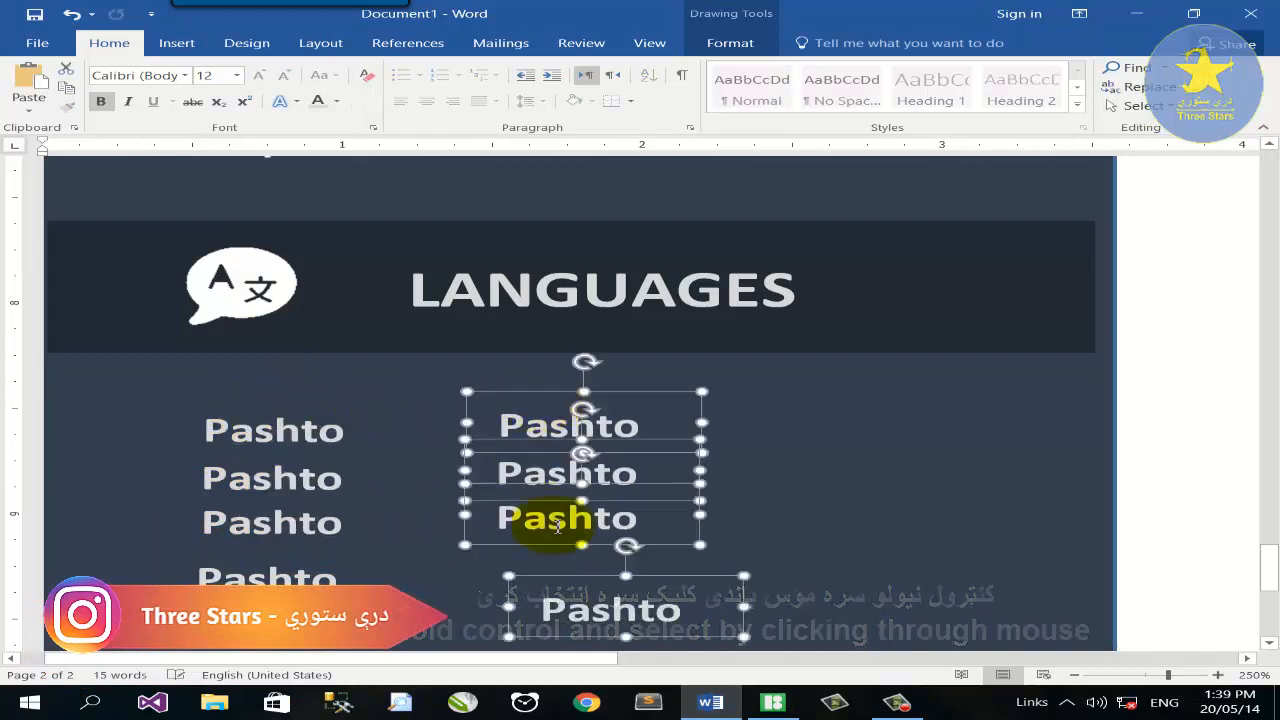
# Retype the right-hand copies as the levels Conversational, Conversational and Basic.
pyautogui.click(578, 594)
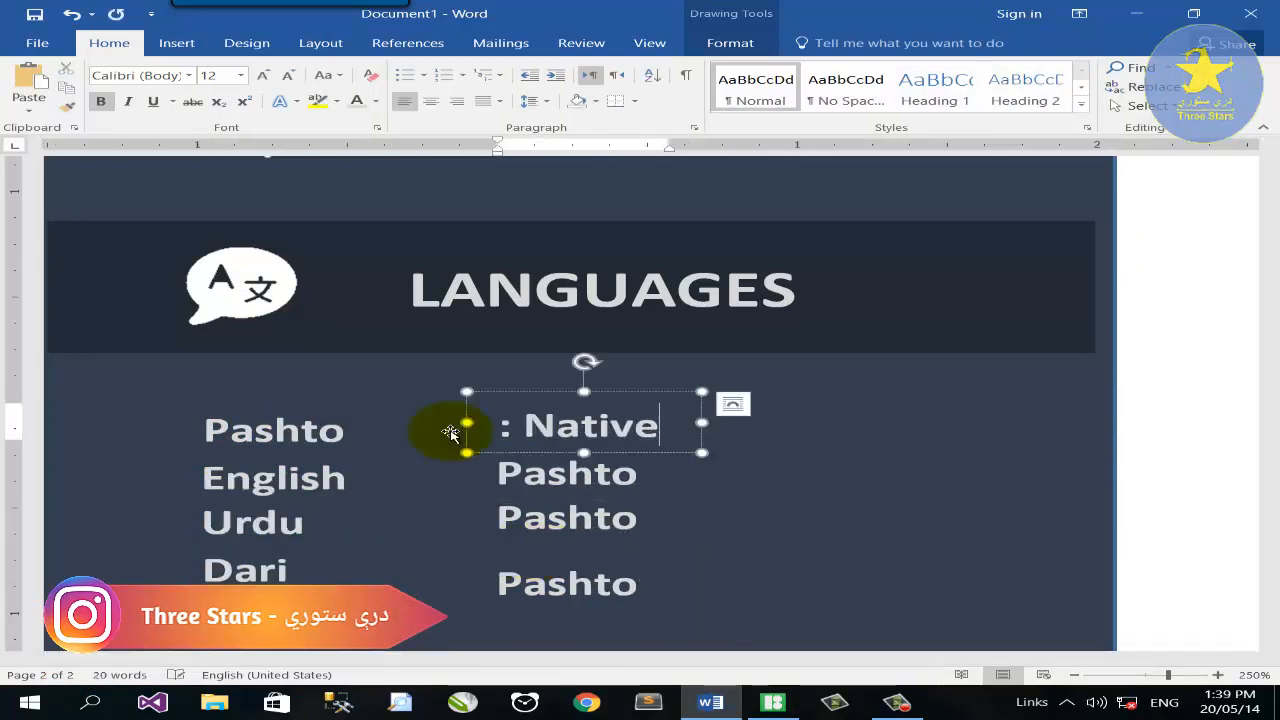
pyautogui.doubleClick(580, 474)
pyautogui.write(': Conversational')
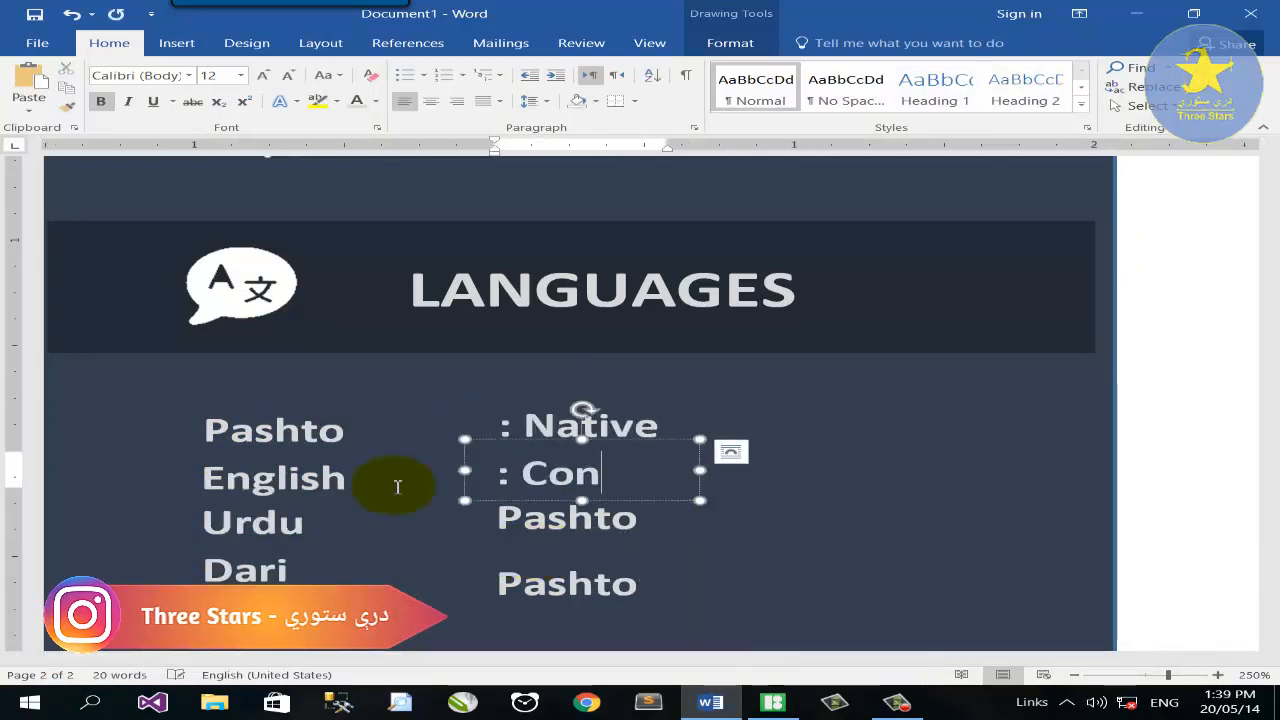
pyautogui.moveTo(702, 470); pyautogui.dragTo(881, 470)
pyautogui.doubleClick(597, 524)
pyautogui.write(': Conversational')
pyautogui.scroll(-1, 600, 520)
pyautogui.doubleClick(619, 506)
pyautogui.write(': Basic')
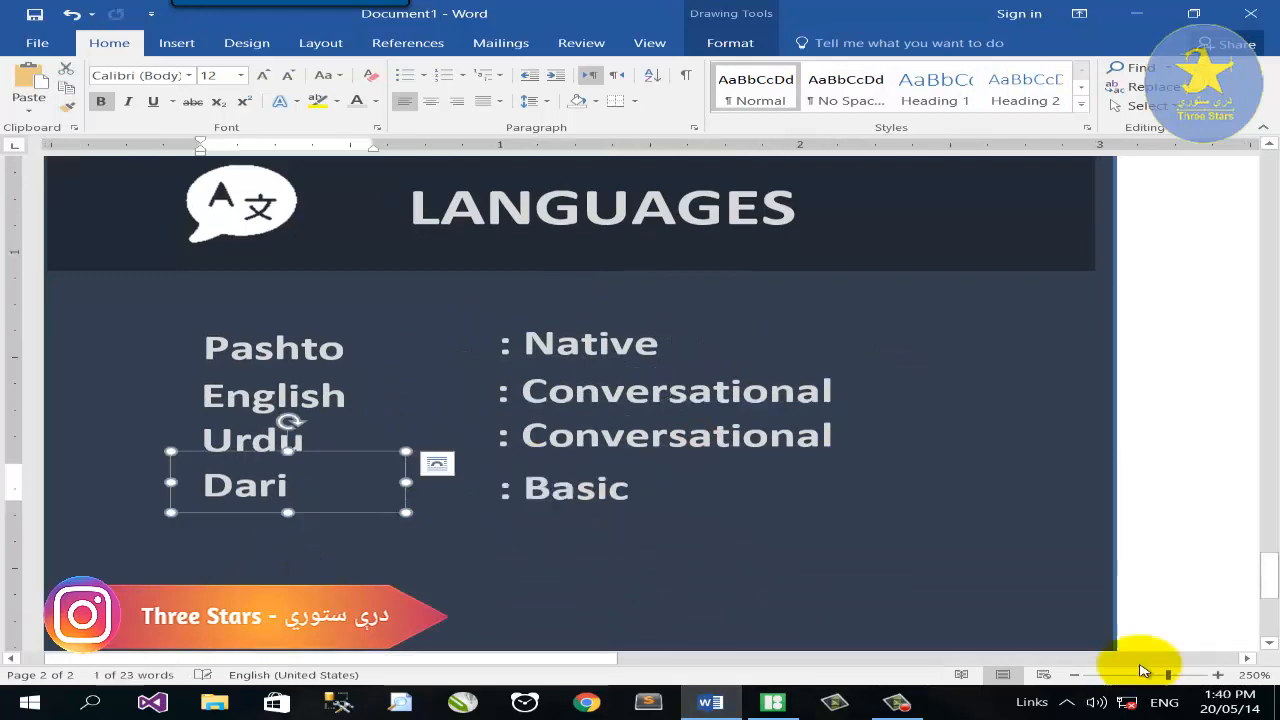
pyautogui.click(1134, 675)
pyautogui.scroll(12, 469, 340)
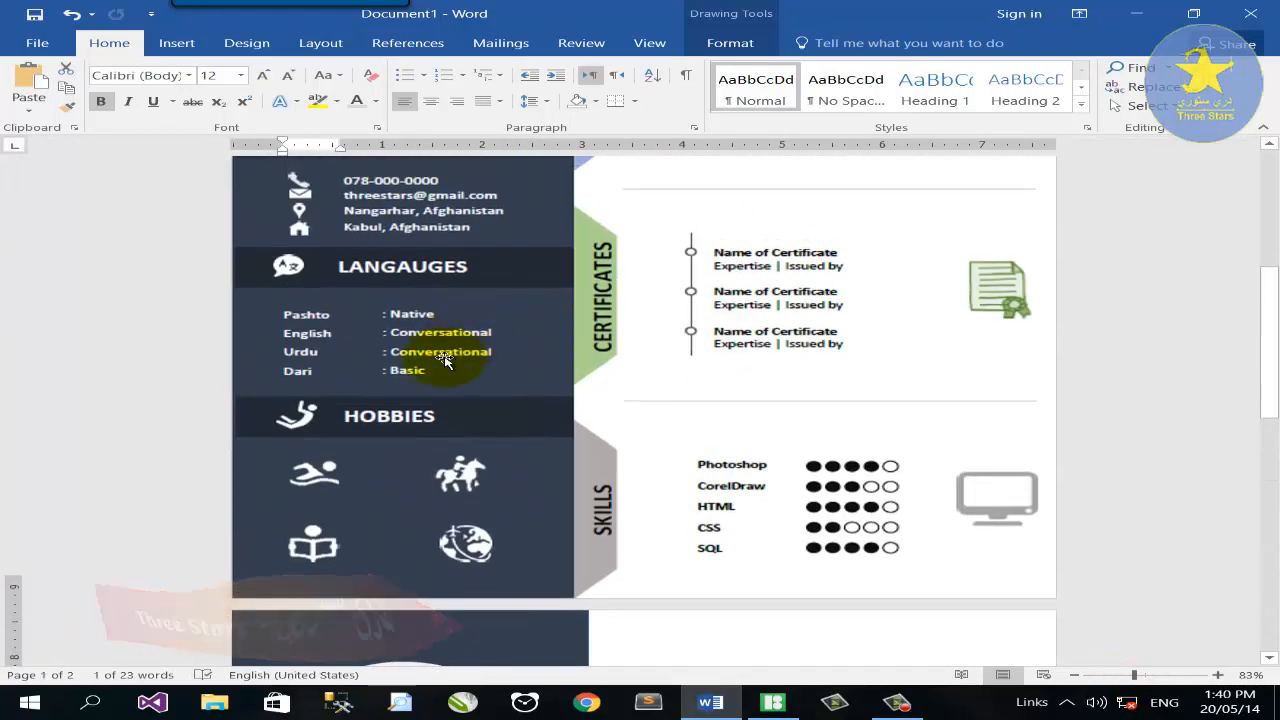
# Move the LANGUAGES header box further down the sidebar.
pyautogui.scroll(-8, 445, 362)
pyautogui.click(523, 428)
pyautogui.moveTo(523, 428); pyautogui.dragTo(523, 542)
pyautogui.scroll(3, 740, 360)
# Remove the runner icon's background.
pyautogui.click(650, 303)
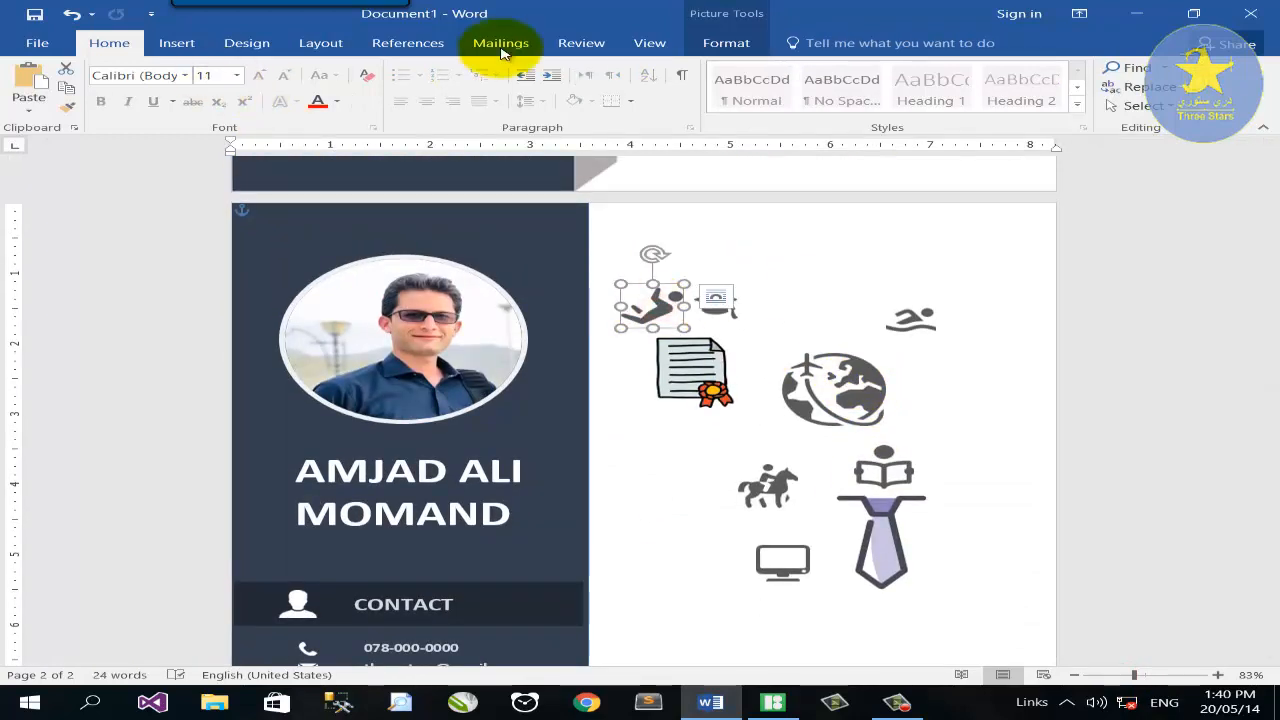
pyautogui.click(726, 42)
pyautogui.click(34, 85)
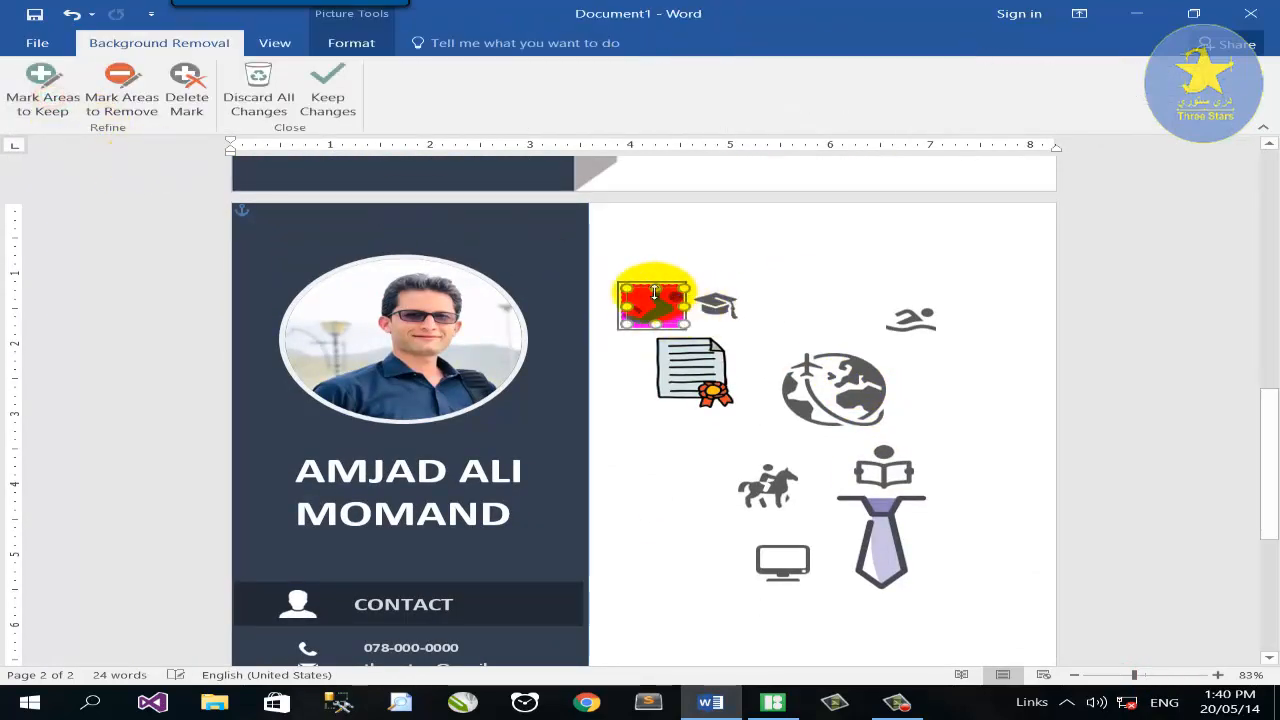
pyautogui.click(43, 88)
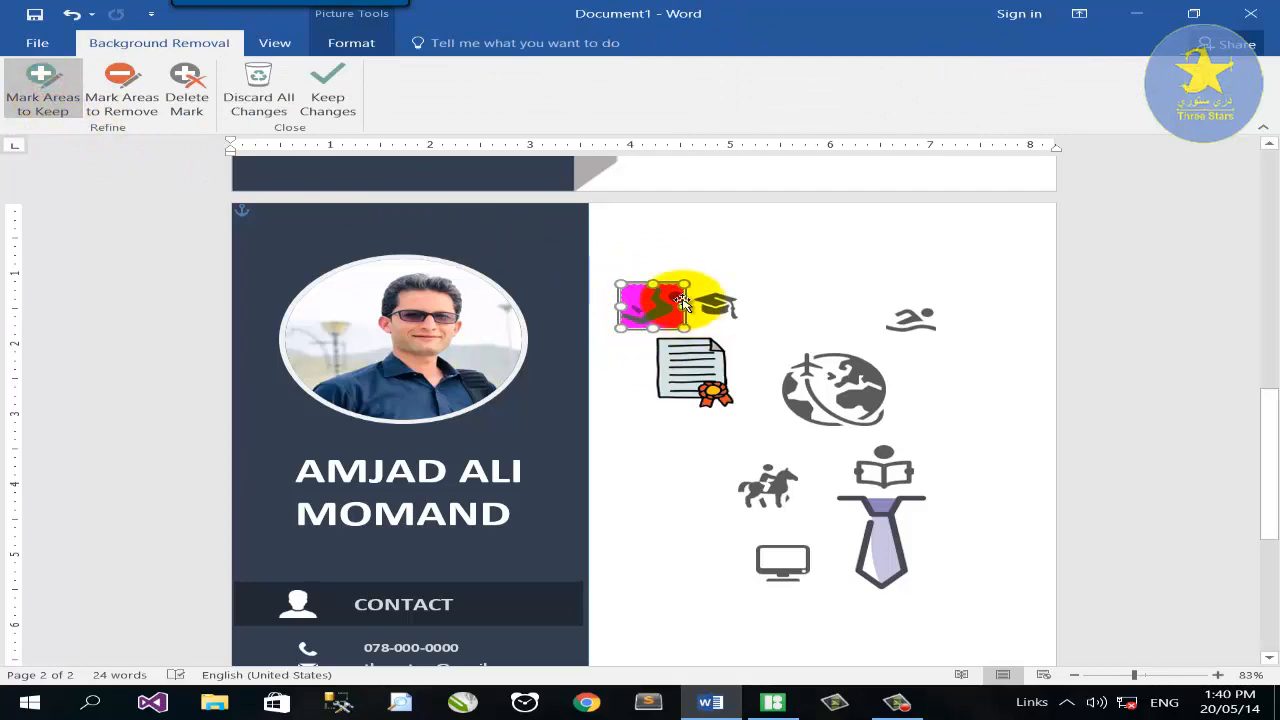
pyautogui.click(327, 97)
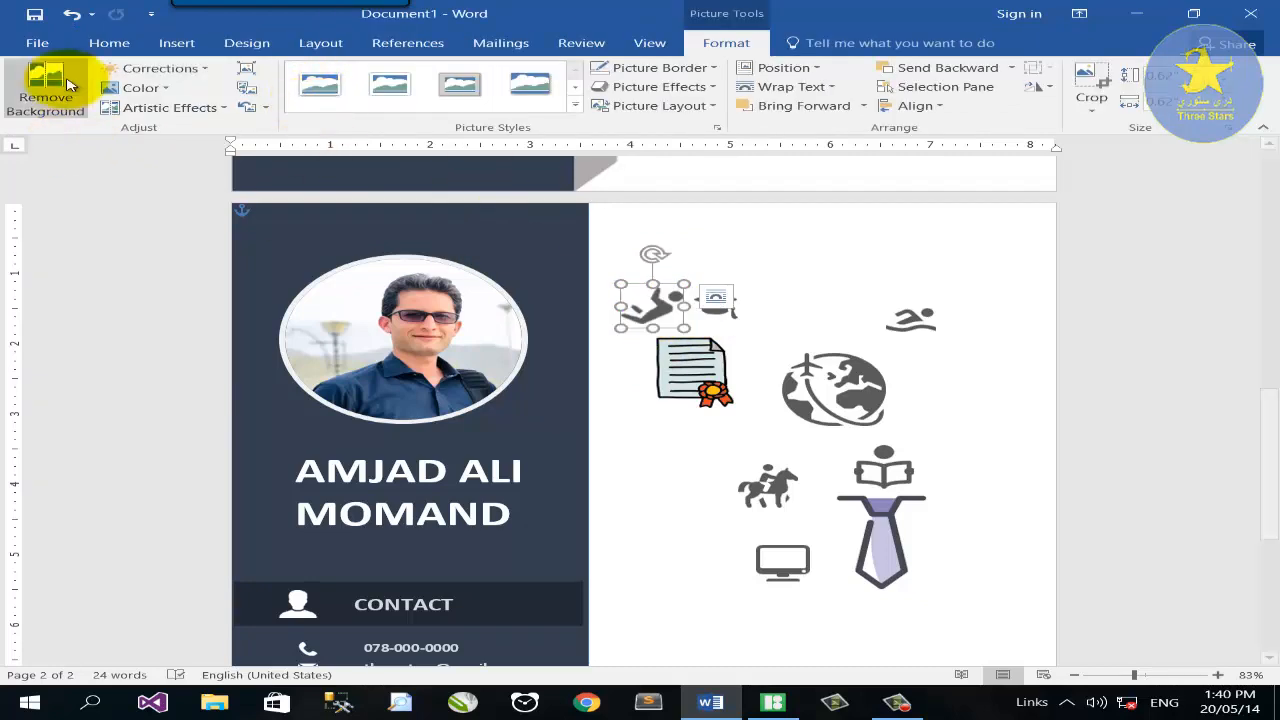
# Recolour the runner white, place it on the sidebar header bar, and set its height to 0.4".
pyautogui.moveTo(640, 305); pyautogui.dragTo(529, 396)
pyautogui.rightClick(606, 404)
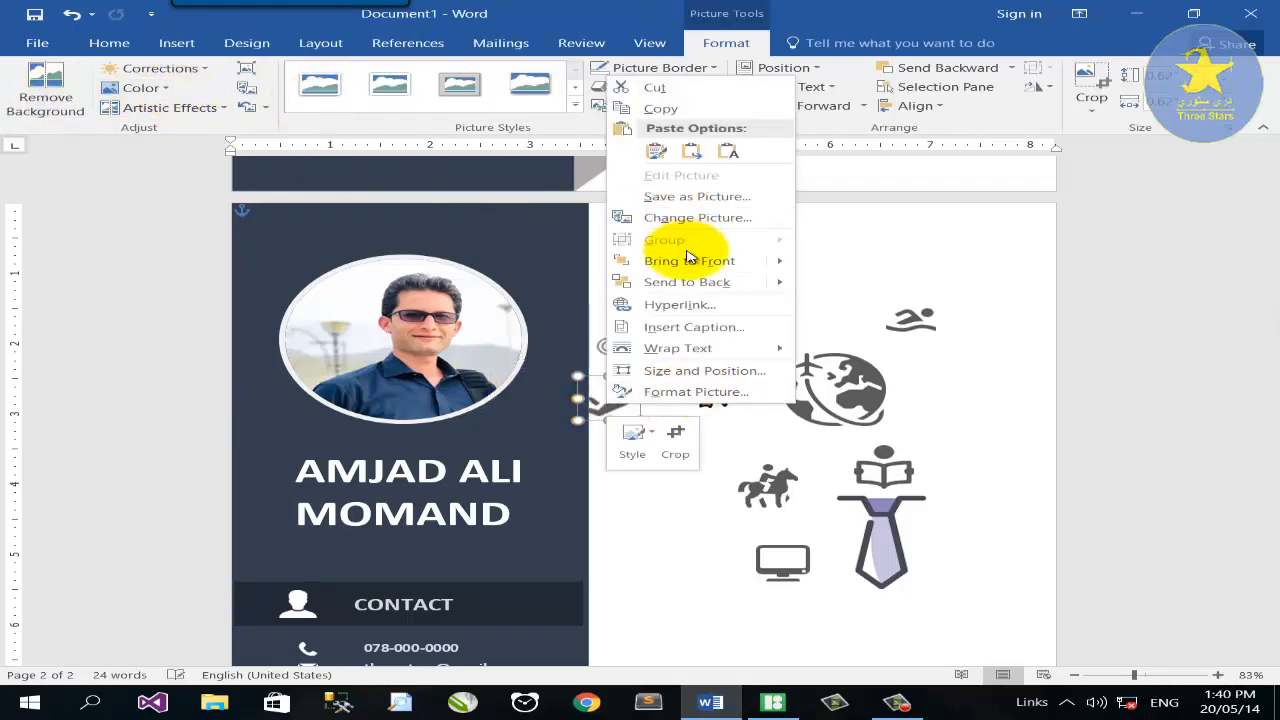
pyautogui.press('Escape')
pyautogui.click(140, 87)
pyautogui.click(559, 332)
pyautogui.scroll(-3, 603, 320)
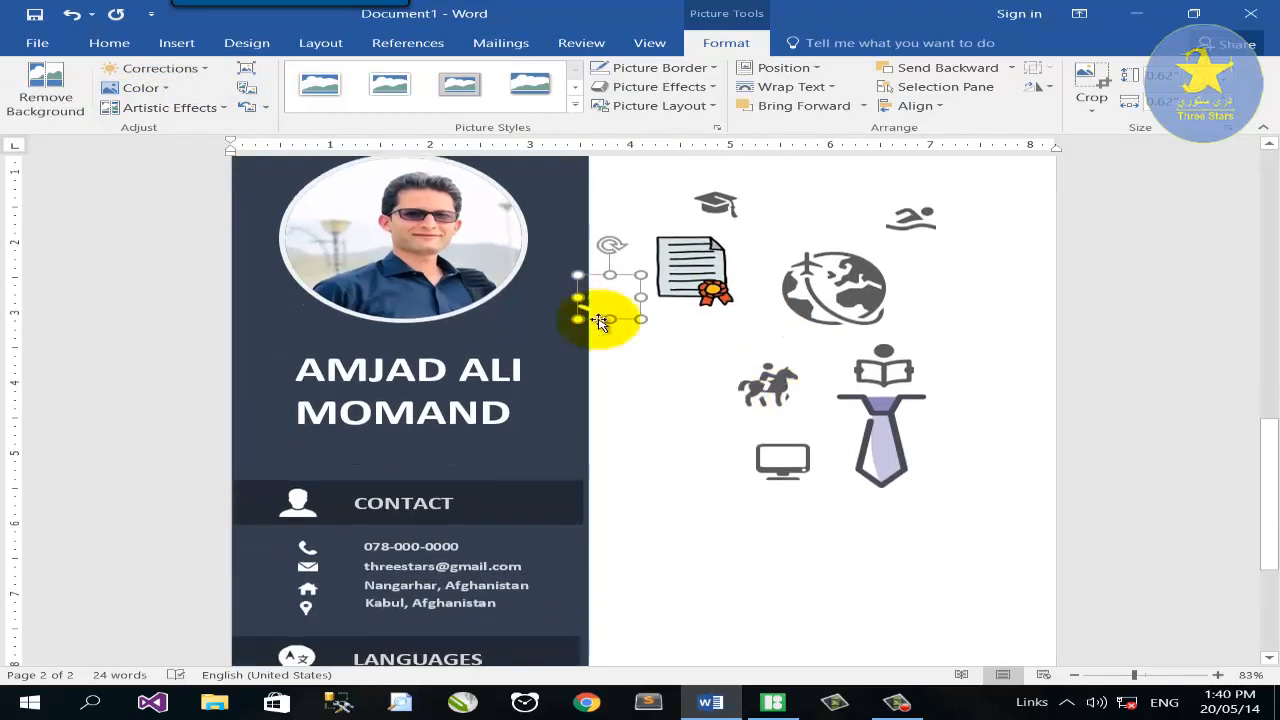
pyautogui.moveTo(603, 316); pyautogui.dragTo(322, 577)
pyautogui.click(1192, 76)
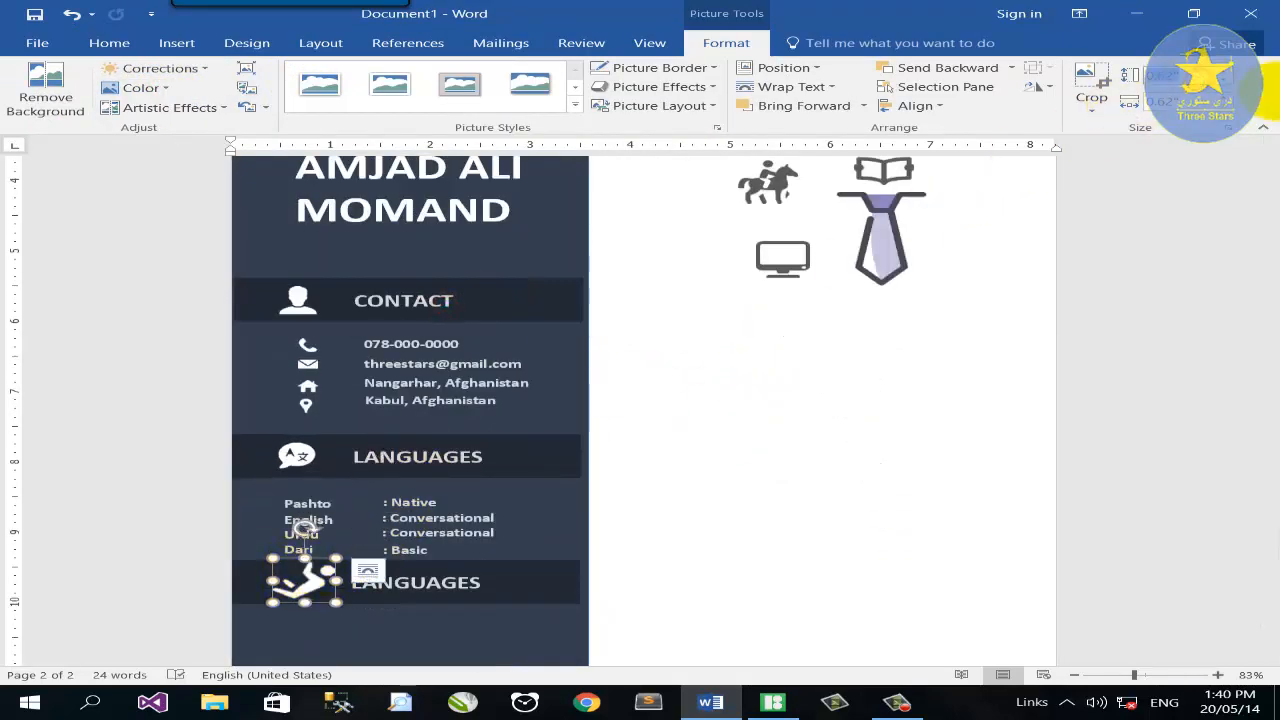
pyautogui.write('0.4')
pyautogui.press('Return')
# Move the swimmer icon left of the horse and remove its background, keeping the swimmer's head and body.
pyautogui.scroll(3, 757, 457)
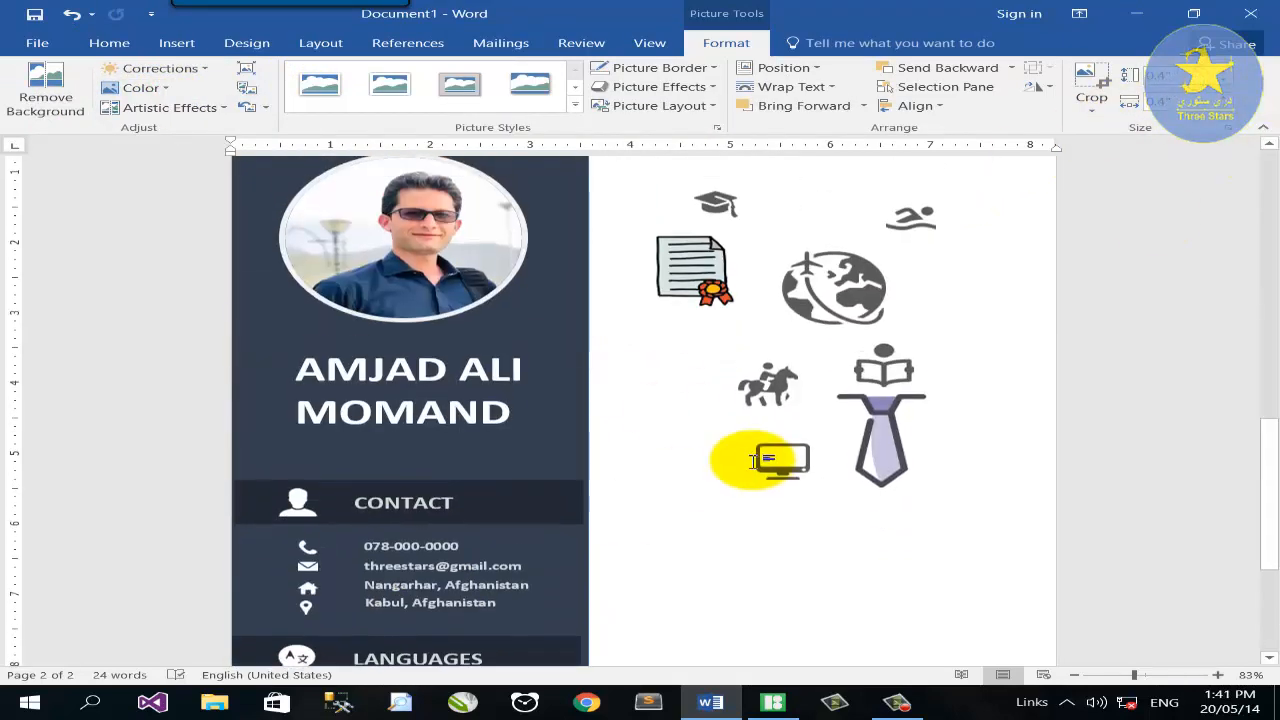
pyautogui.scroll(1, 786, 423)
pyautogui.scroll(-1, 850, 380)
pyautogui.moveTo(910, 250); pyautogui.dragTo(707, 430)
pyautogui.click(45, 97)
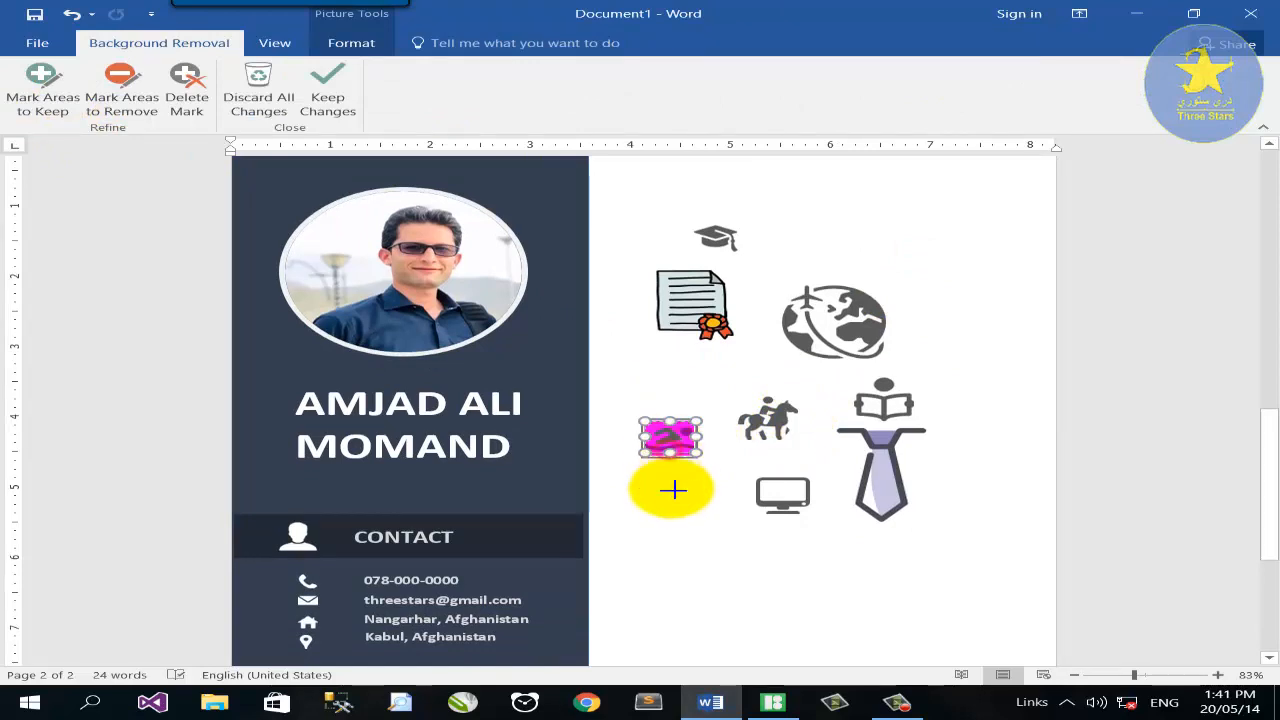
pyautogui.moveTo(1134, 675); pyautogui.dragTo(1178, 675)
pyautogui.click(37, 85)
pyautogui.click(797, 477)
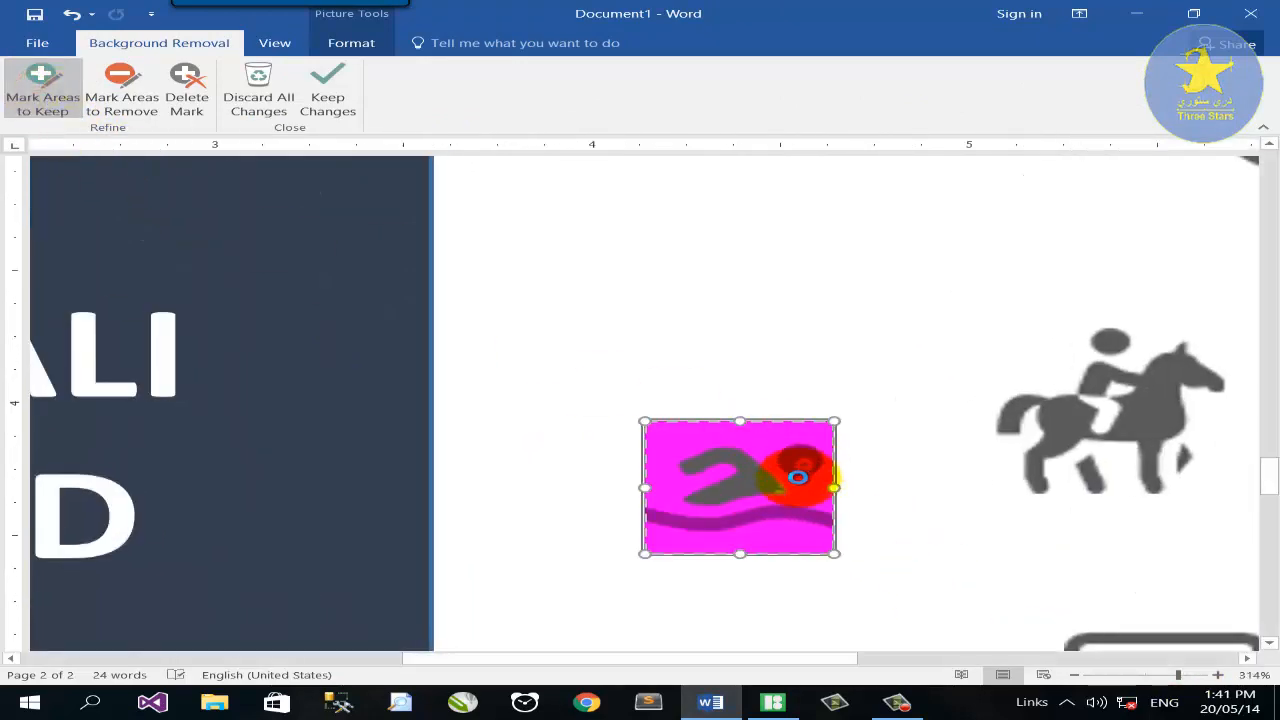
pyautogui.click(765, 513)
pyautogui.click(327, 97)
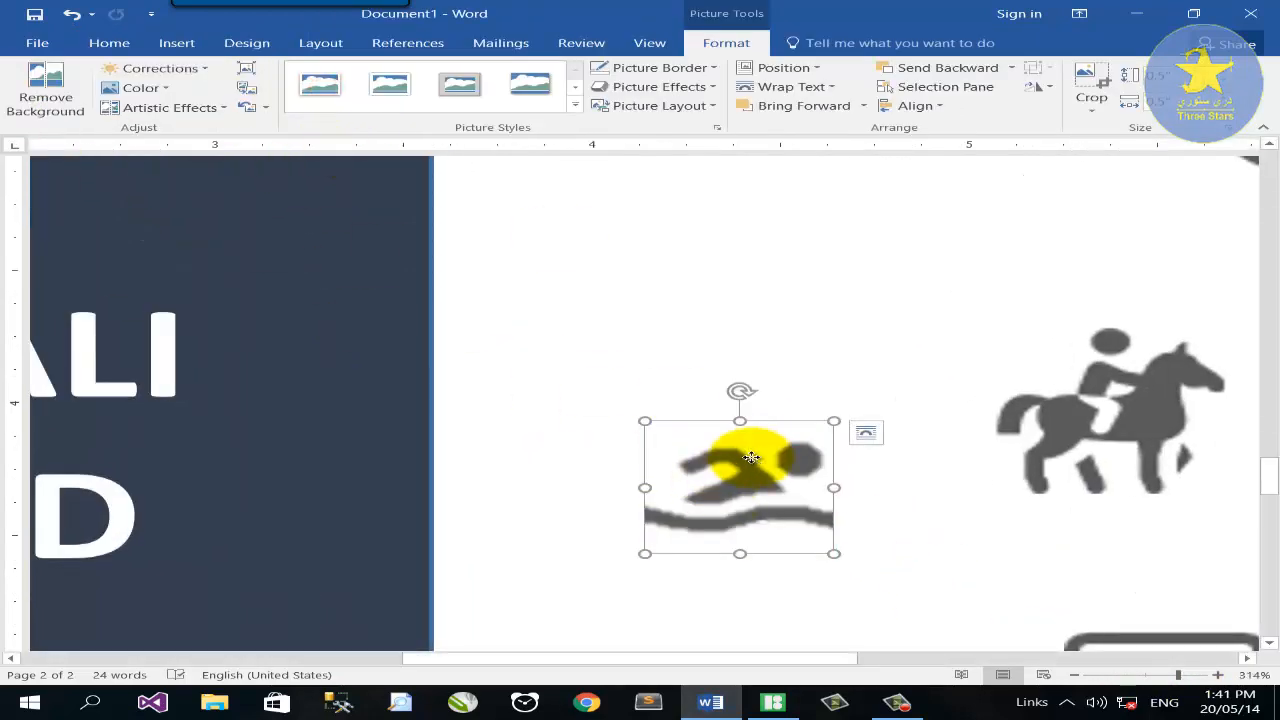
# Bring the swimmer to the front, recolour it white, and place it under the second LANGUAGES header.
pyautogui.rightClick(757, 458)
pyautogui.moveTo(838, 336)
pyautogui.click(980, 316)
pyautogui.click(140, 87)
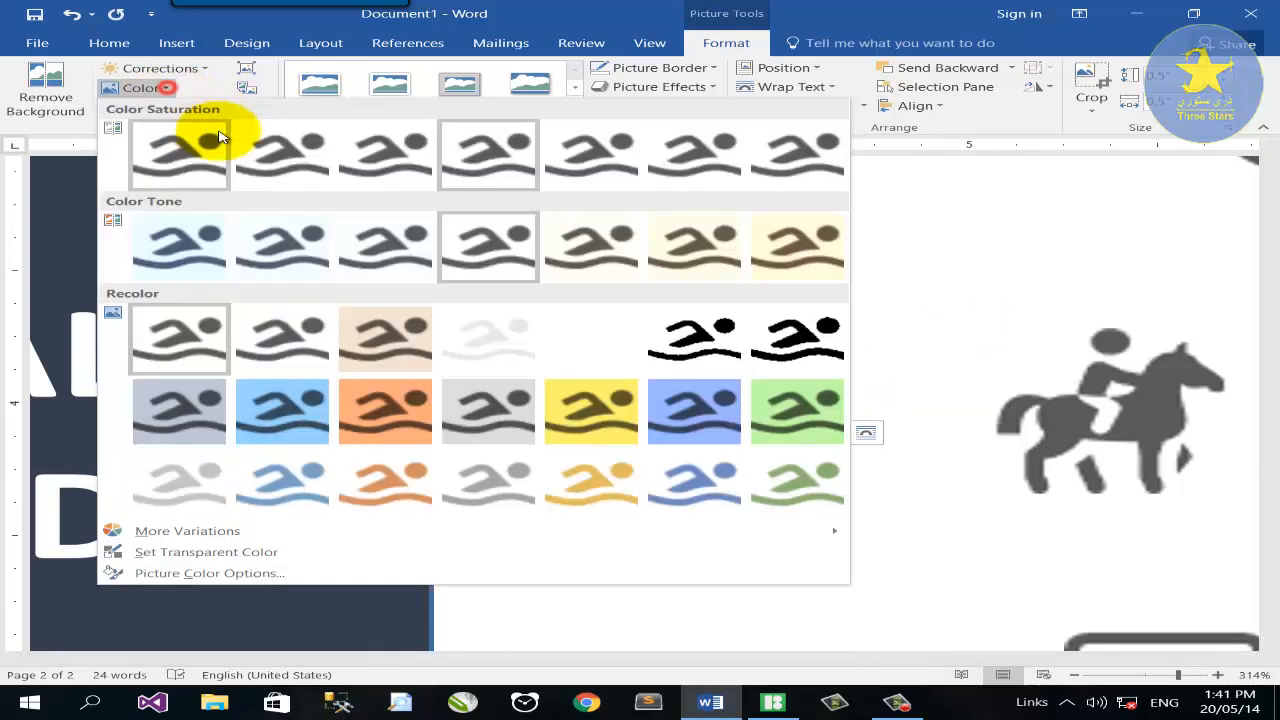
pyautogui.click(566, 330)
pyautogui.click(1146, 676)
pyautogui.moveTo(675, 435); pyautogui.dragTo(220, 549)
pyautogui.scroll(6, 700, 377)
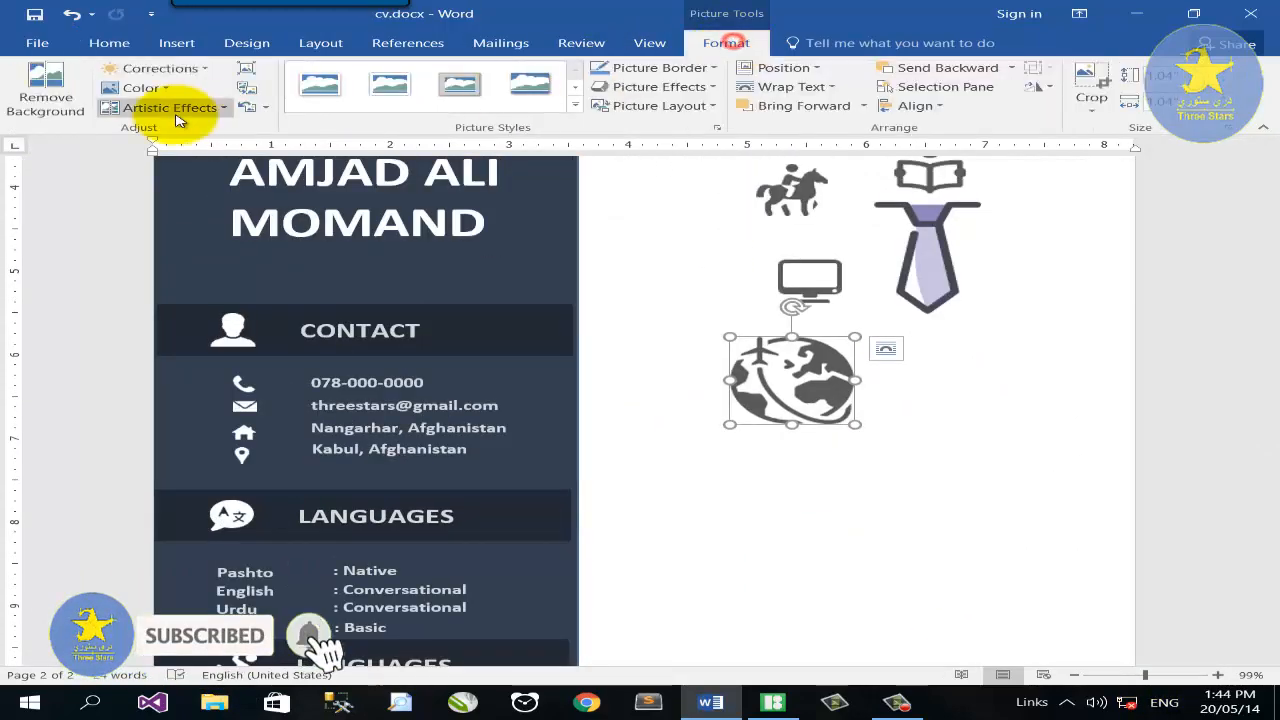
# Remove the globe icon's background, marking the whole globe as kept.
pyautogui.click(45, 90)
pyautogui.click(43, 90)
pyautogui.click(822, 345)
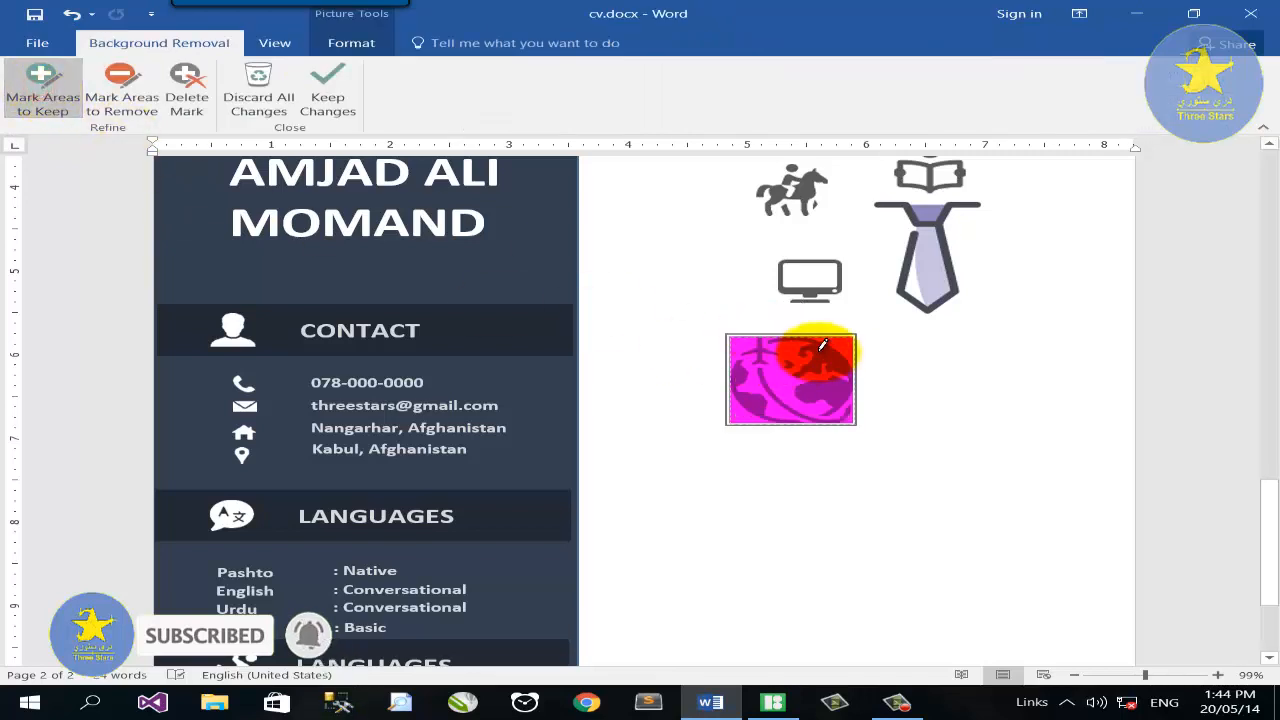
pyautogui.click(803, 349)
pyautogui.click(763, 376)
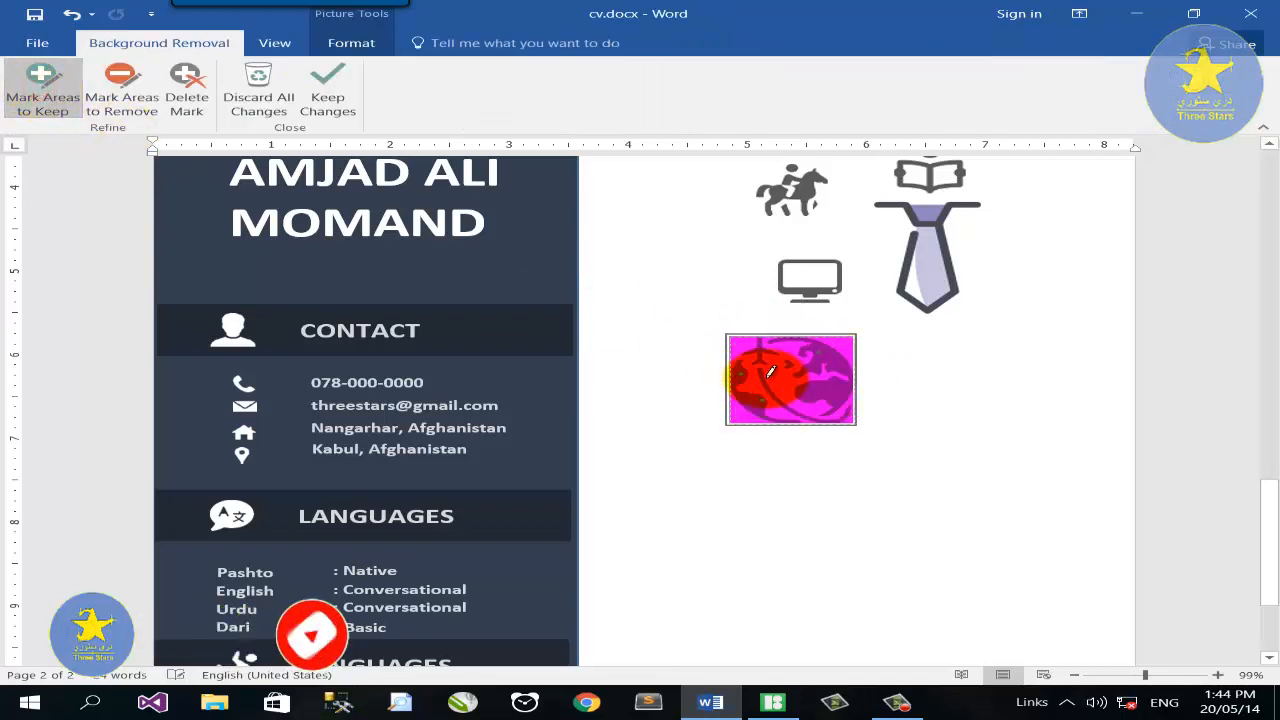
pyautogui.click(792, 420)
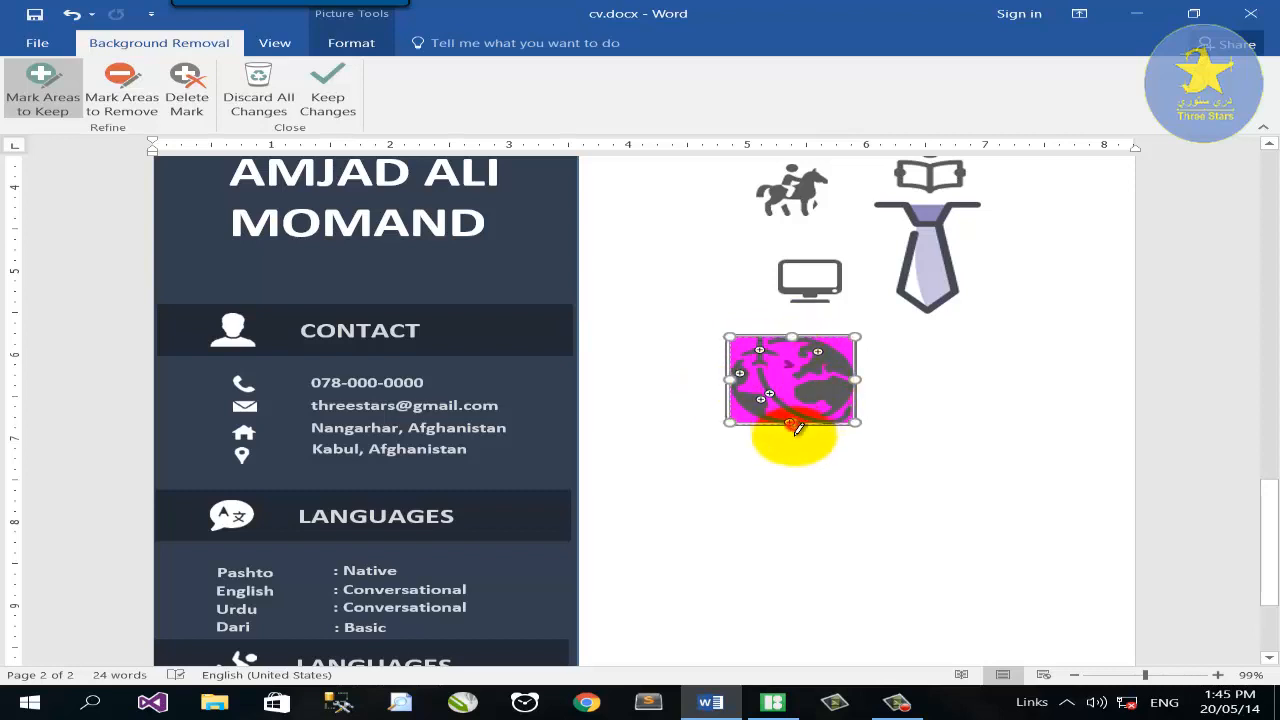
pyautogui.click(327, 90)
# Recolour the globe white, move it into the sidebar, and resize it to 0.6 inch.
pyautogui.click(170, 88)
pyautogui.click(572, 332)
pyautogui.moveTo(814, 376); pyautogui.dragTo(512, 486)
pyautogui.scroll(-3, 512, 486)
pyautogui.moveTo(516, 334); pyautogui.dragTo(503, 577)
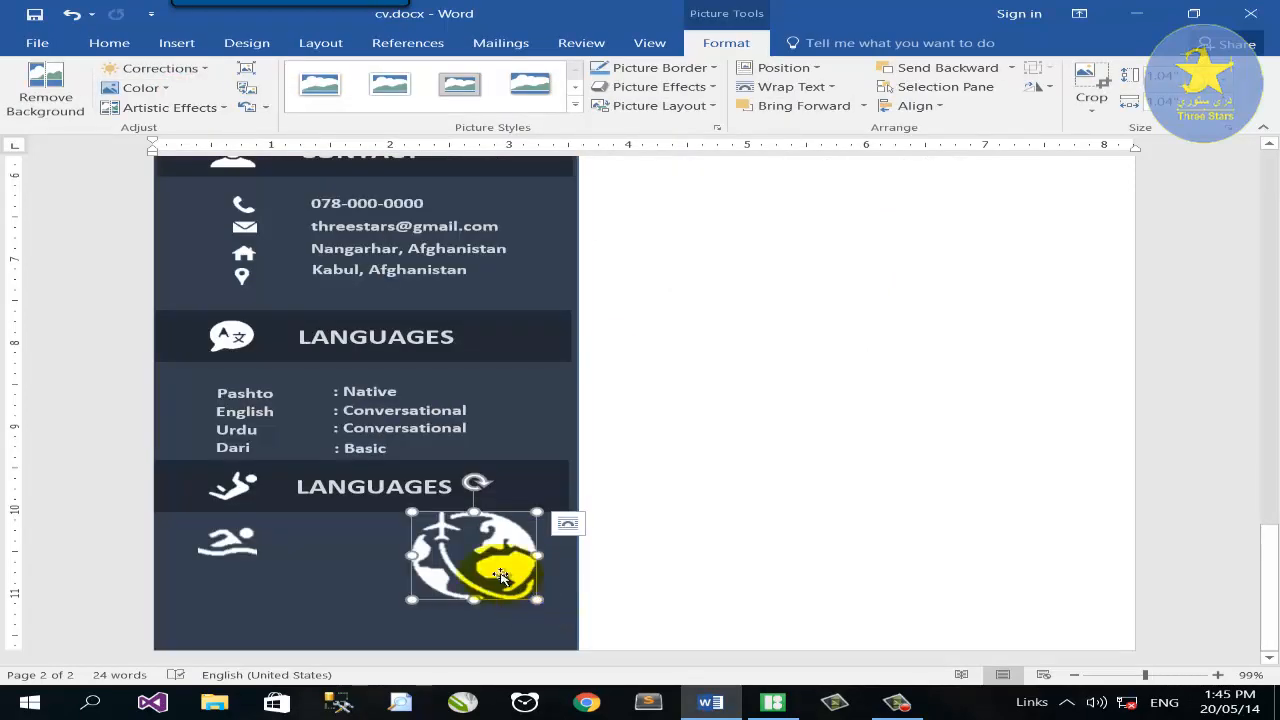
pyautogui.press('Return')
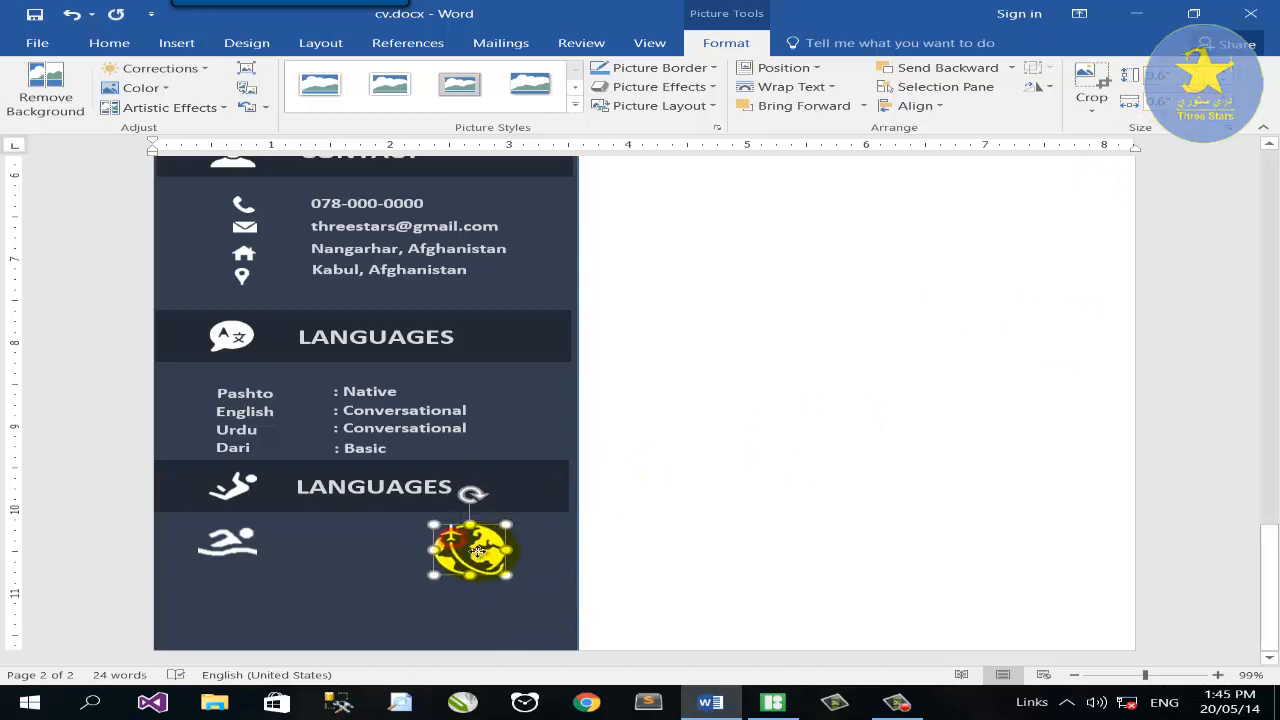
pyautogui.scroll(6, 477, 550)
# Remove the horse icon's background, marking the horse as kept.
pyautogui.click(830, 408)
pyautogui.click(43, 97)
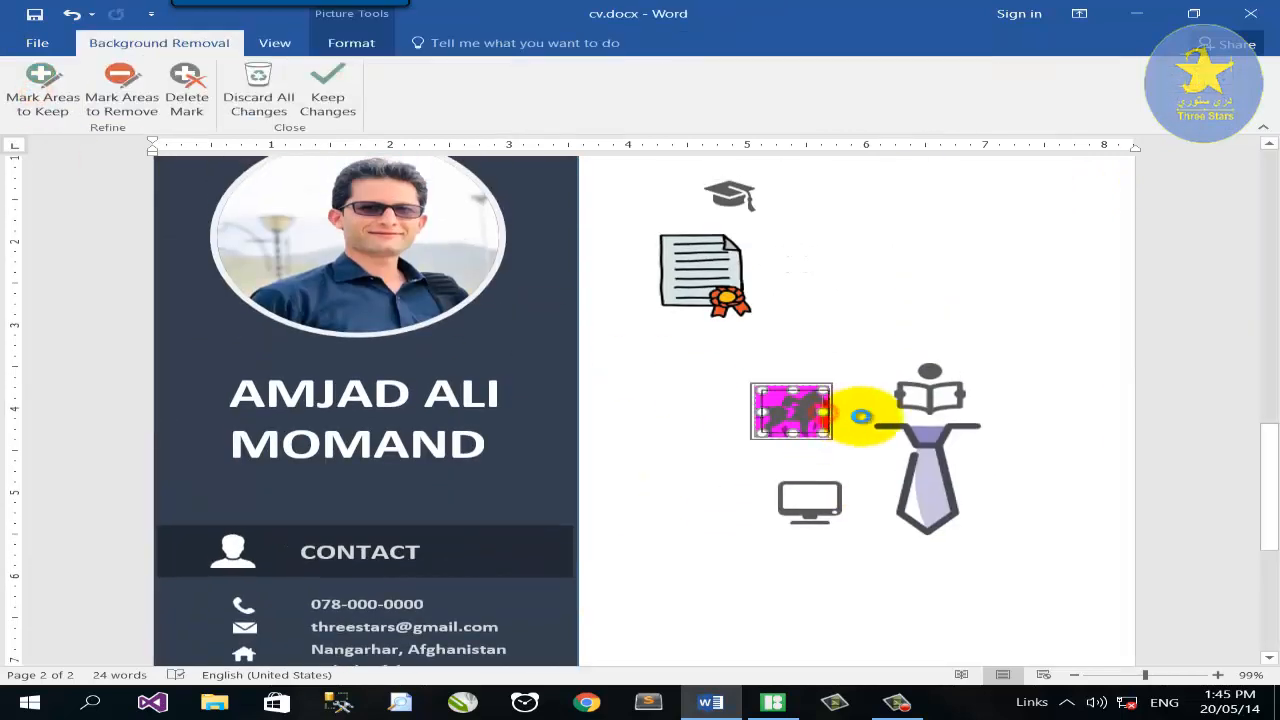
pyautogui.click(43, 97)
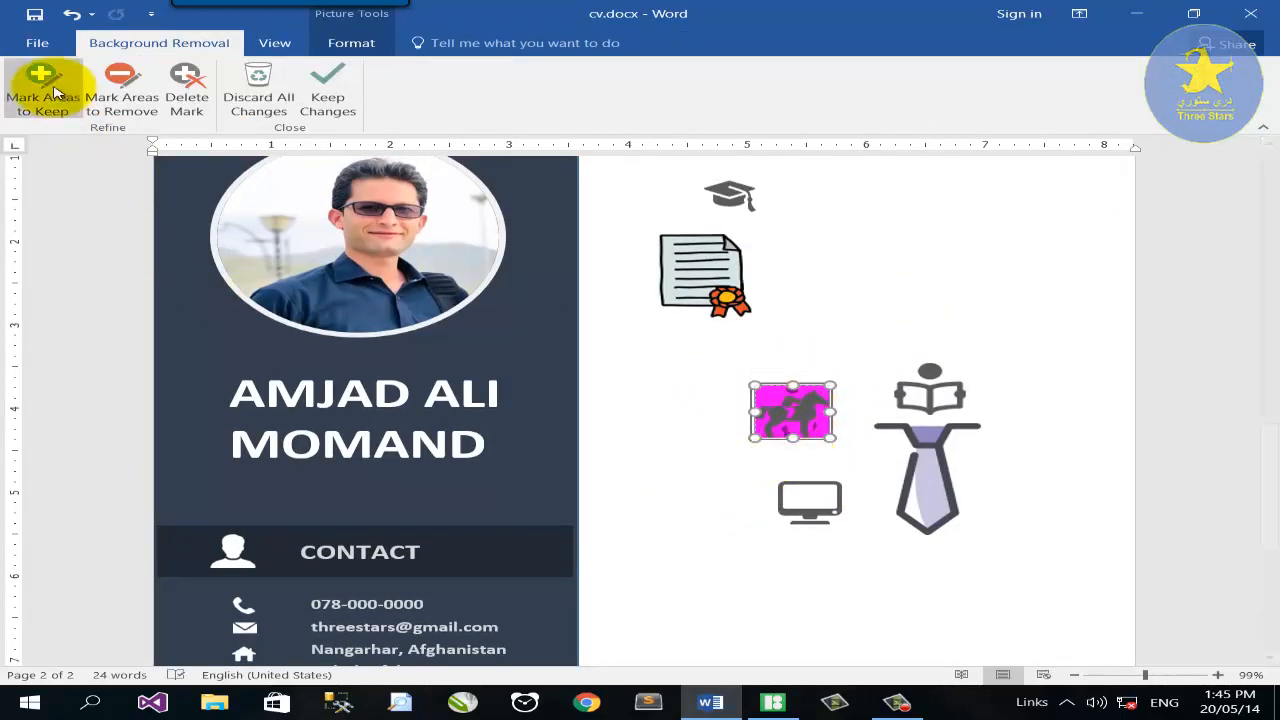
pyautogui.click(811, 407)
pyautogui.click(791, 400)
pyautogui.click(1176, 675)
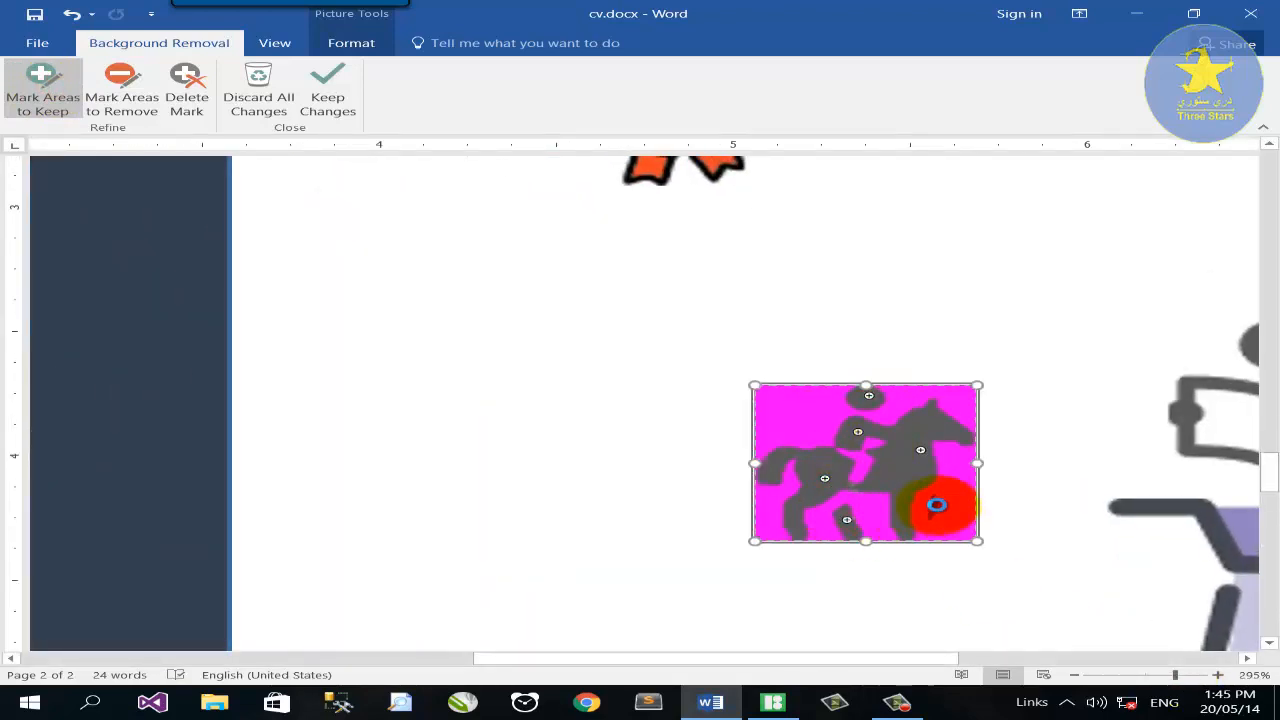
pyautogui.click(327, 97)
# Recolour the horse white and bring it in front of the sidebar.
pyautogui.click(133, 87)
pyautogui.click(601, 349)
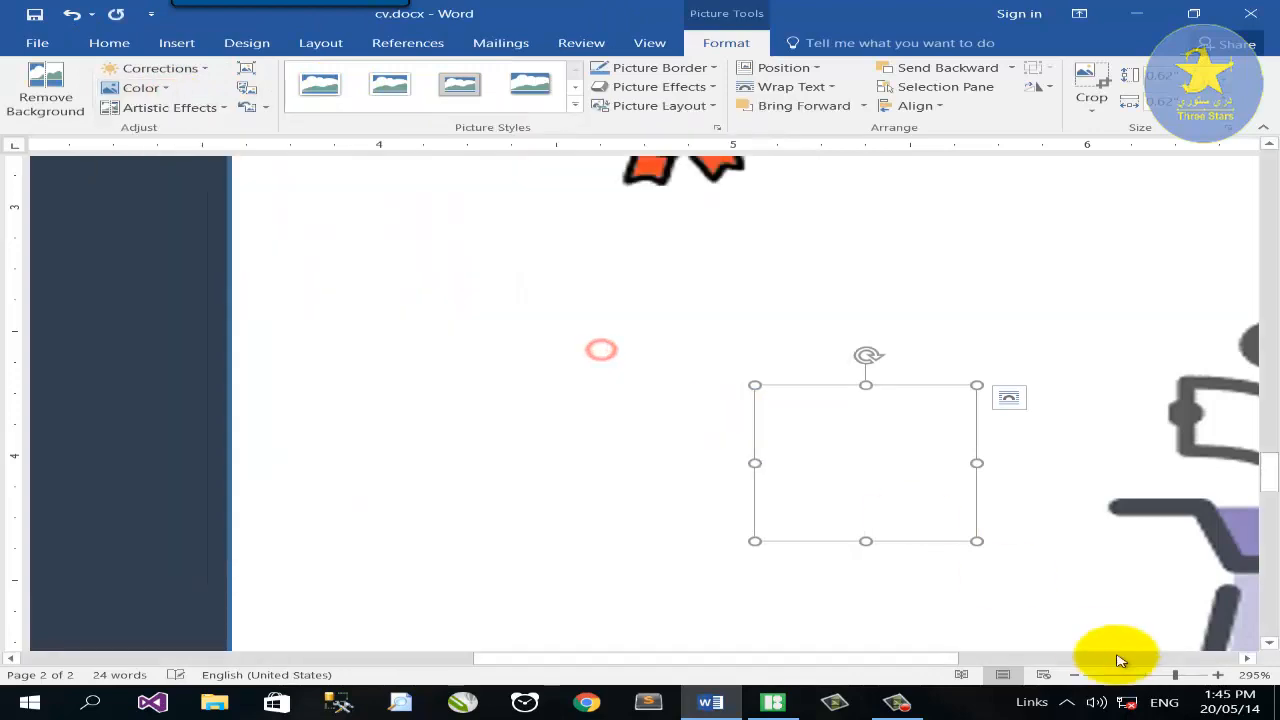
pyautogui.click(1134, 675)
pyautogui.moveTo(771, 409); pyautogui.dragTo(623, 467)
pyautogui.rightClick(624, 467)
pyautogui.click(708, 325)
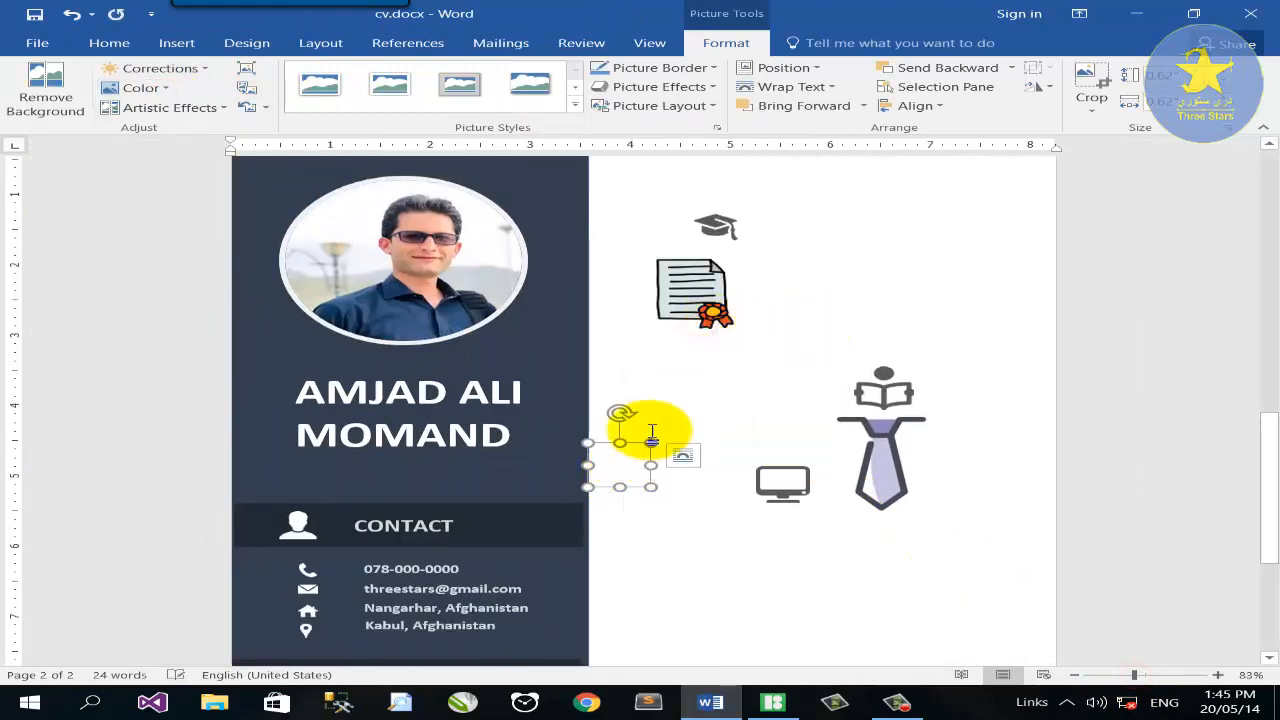
pyautogui.scroll(-5, 594, 466)
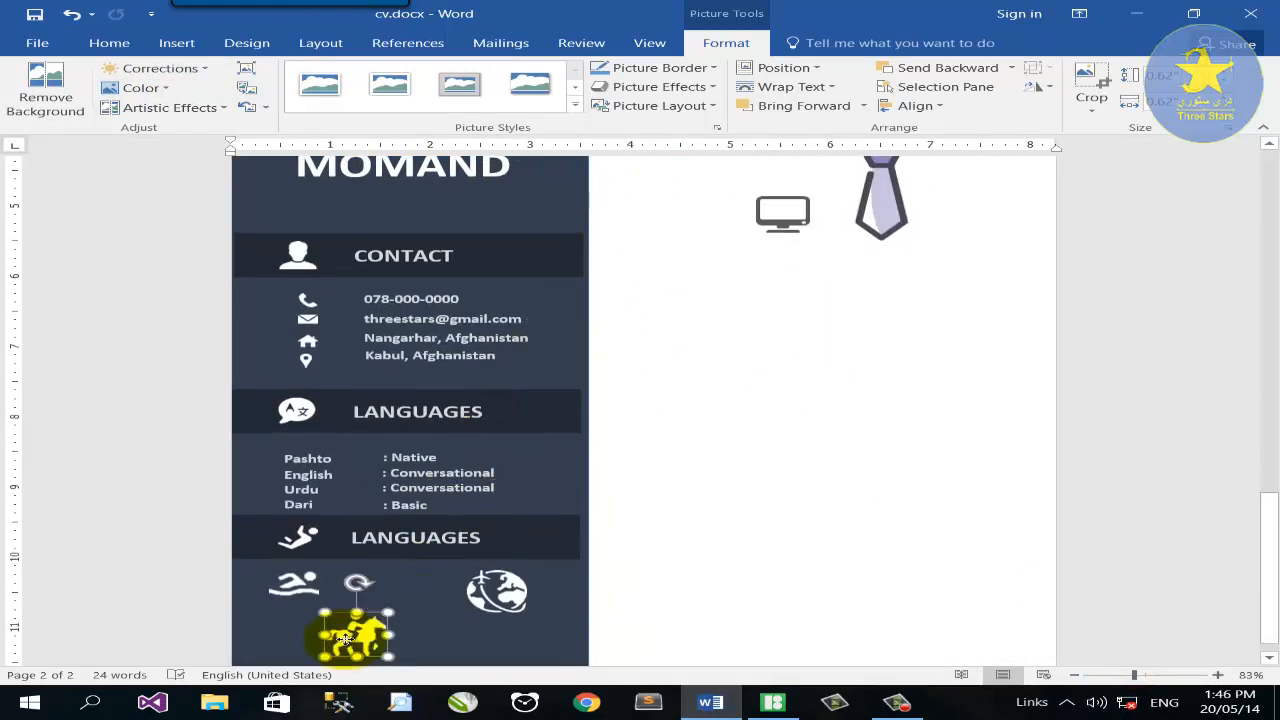
pyautogui.scroll(5, 720, 510)
# Remove the books icon's background.
pyautogui.moveTo(871, 451); pyautogui.dragTo(734, 557)
pyautogui.click(45, 90)
pyautogui.click(1159, 675)
pyautogui.click(24, 80)
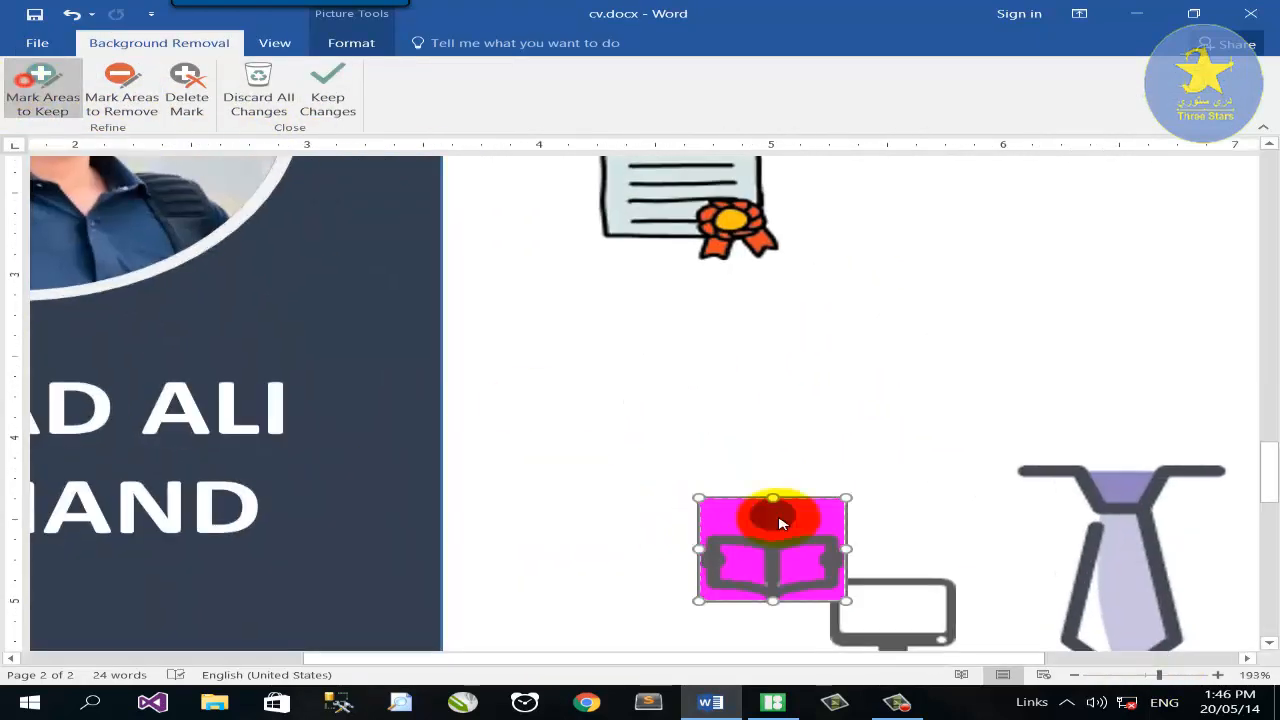
pyautogui.click(327, 90)
# Recolour the books icon white, bring it to the front, and place it in the sidebar hobby area.
pyautogui.click(141, 88)
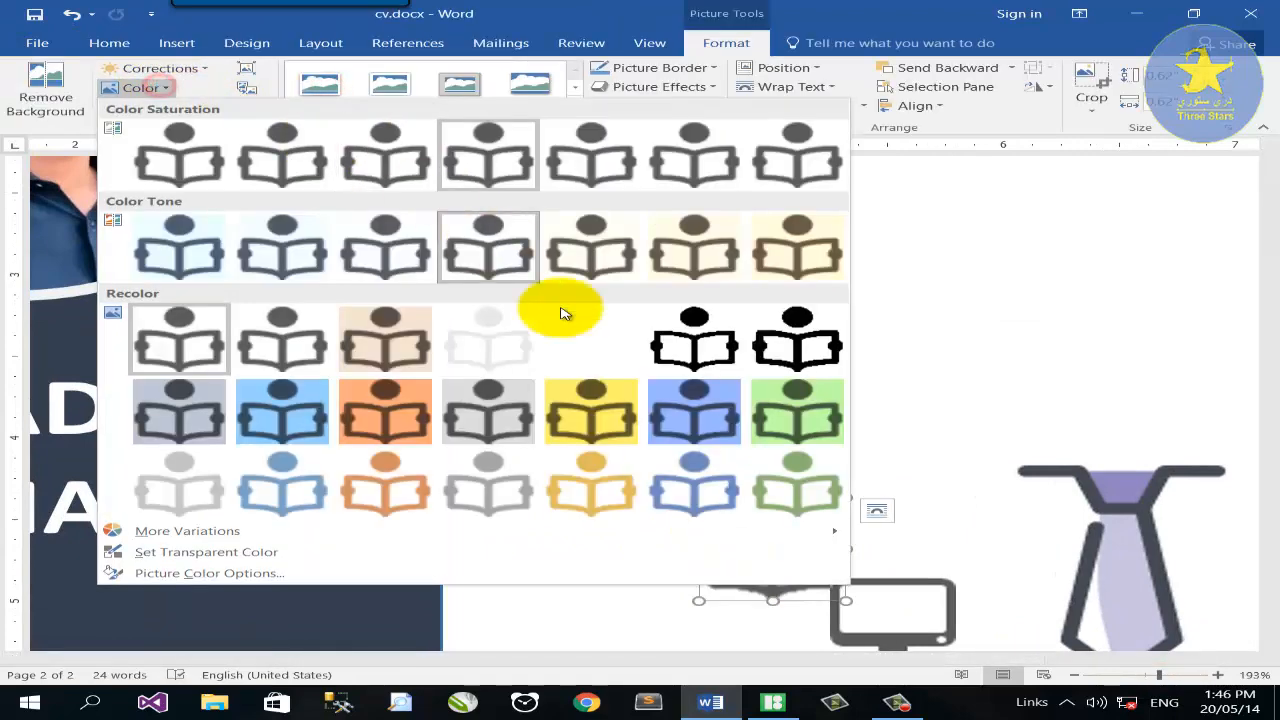
pyautogui.click(571, 325)
pyautogui.rightClick(794, 525)
pyautogui.click(889, 381)
pyautogui.scroll(-5, 1077, 526)
pyautogui.click(1128, 675)
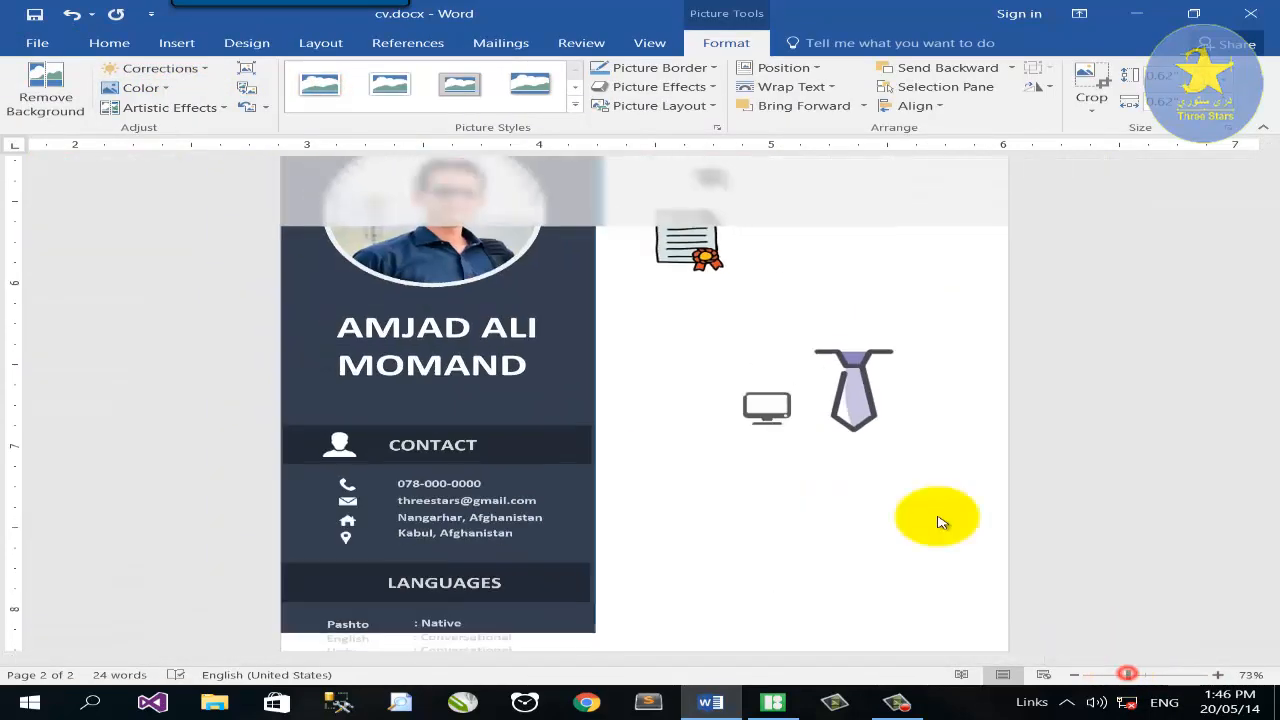
pyautogui.moveTo(712, 386); pyautogui.dragTo(502, 632)
pyautogui.scroll(-3, 725, 497)
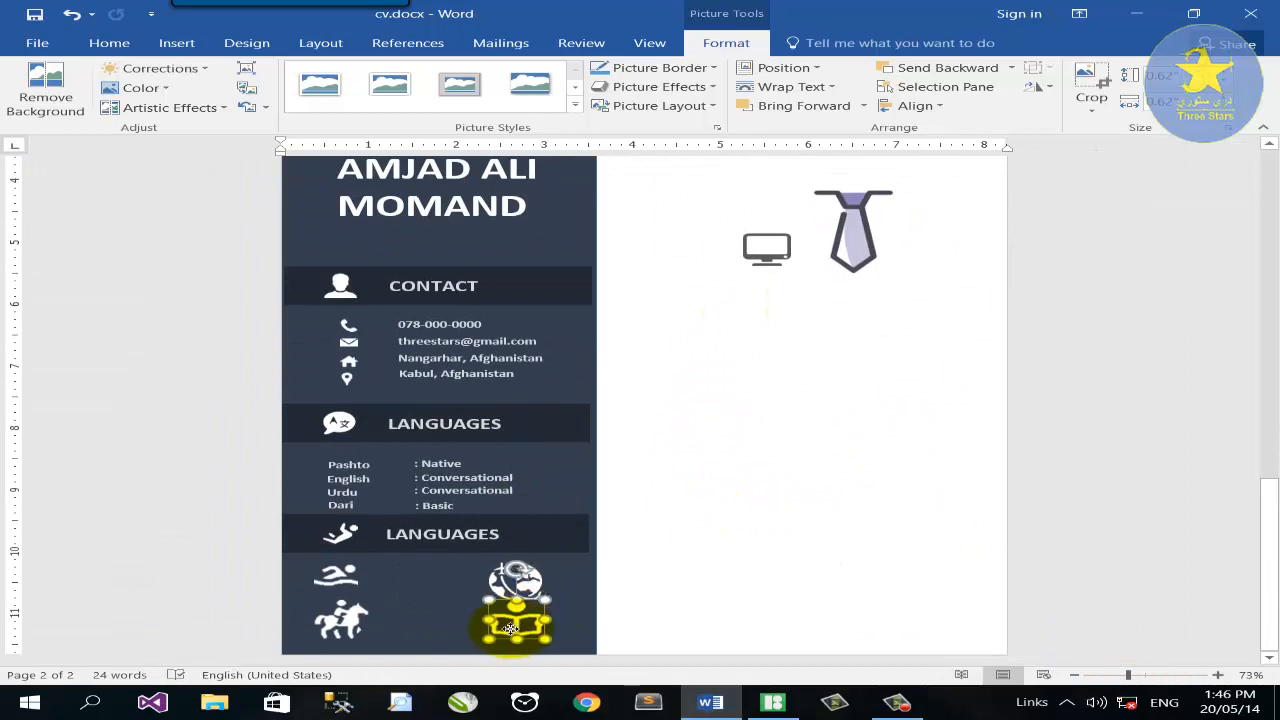
pyautogui.scroll(5, 510, 628)
pyautogui.click(176, 42)
# Draw a snipped-corner rectangle in the right column and reshape it into a wide blue hexagon.
pyautogui.click(263, 120)
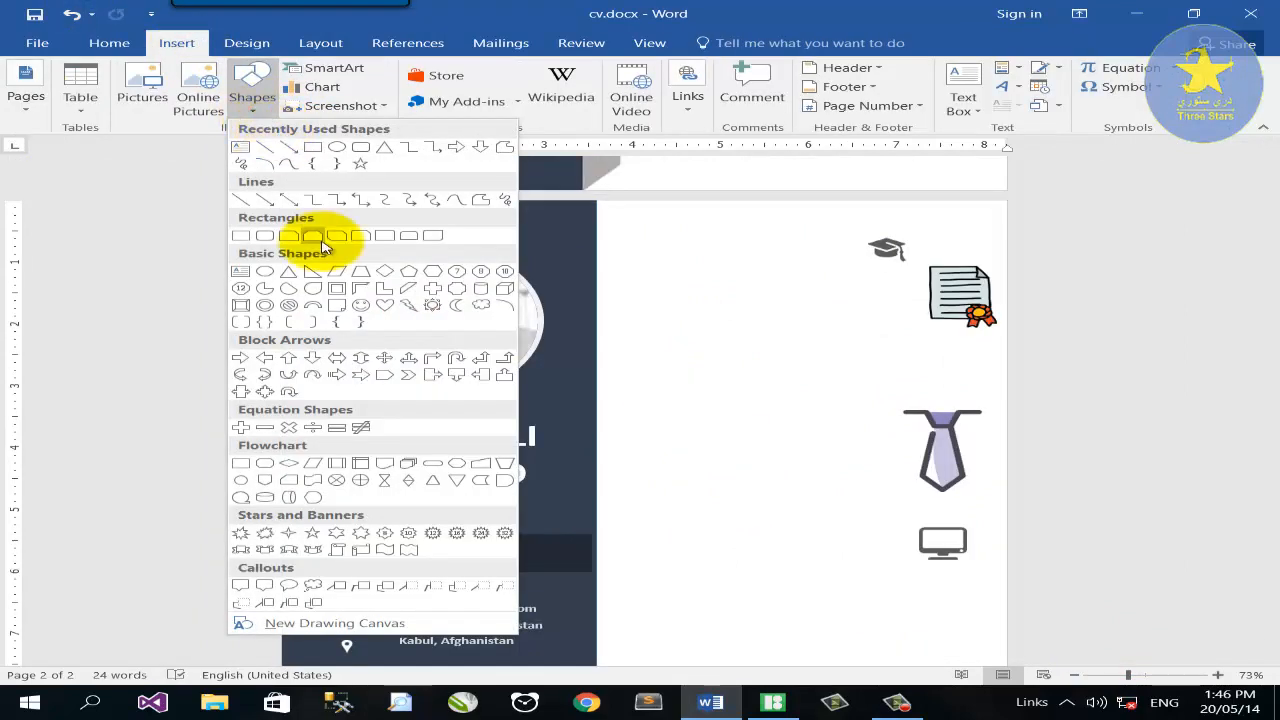
pyautogui.click(337, 236)
pyautogui.moveTo(674, 293); pyautogui.dragTo(843, 337)
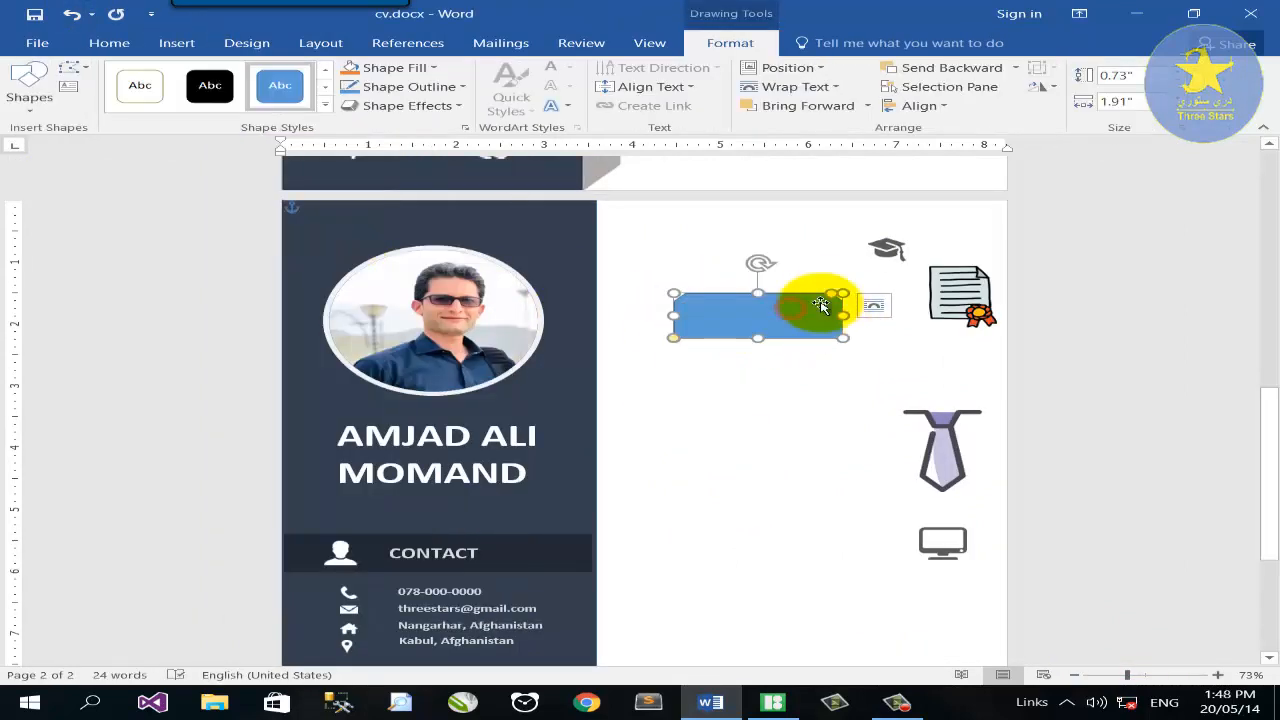
pyautogui.moveTo(833, 293)
pyautogui.mouseDown()
pyautogui.moveTo(737, 291)
pyautogui.moveTo(810, 293)
pyautogui.mouseUp()
pyautogui.moveTo(674, 337); pyautogui.dragTo(705, 337)
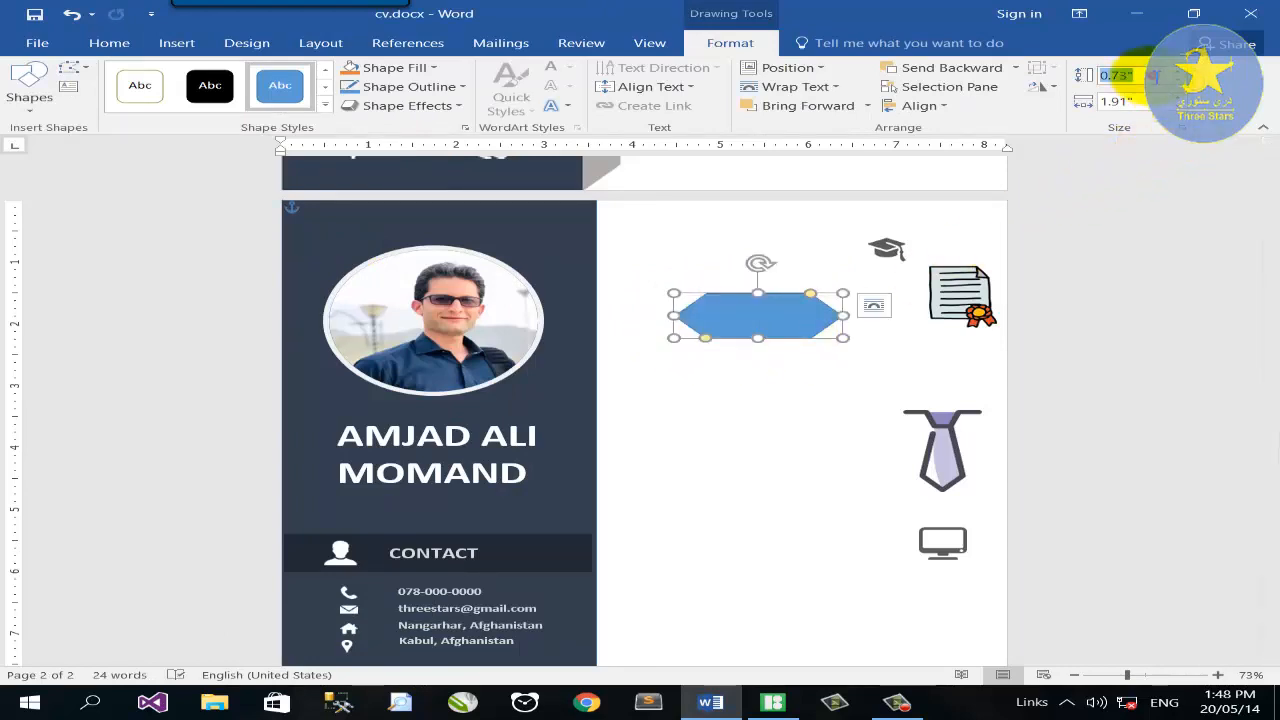
pyautogui.click(1146, 76)
pyautogui.click(1146, 101)
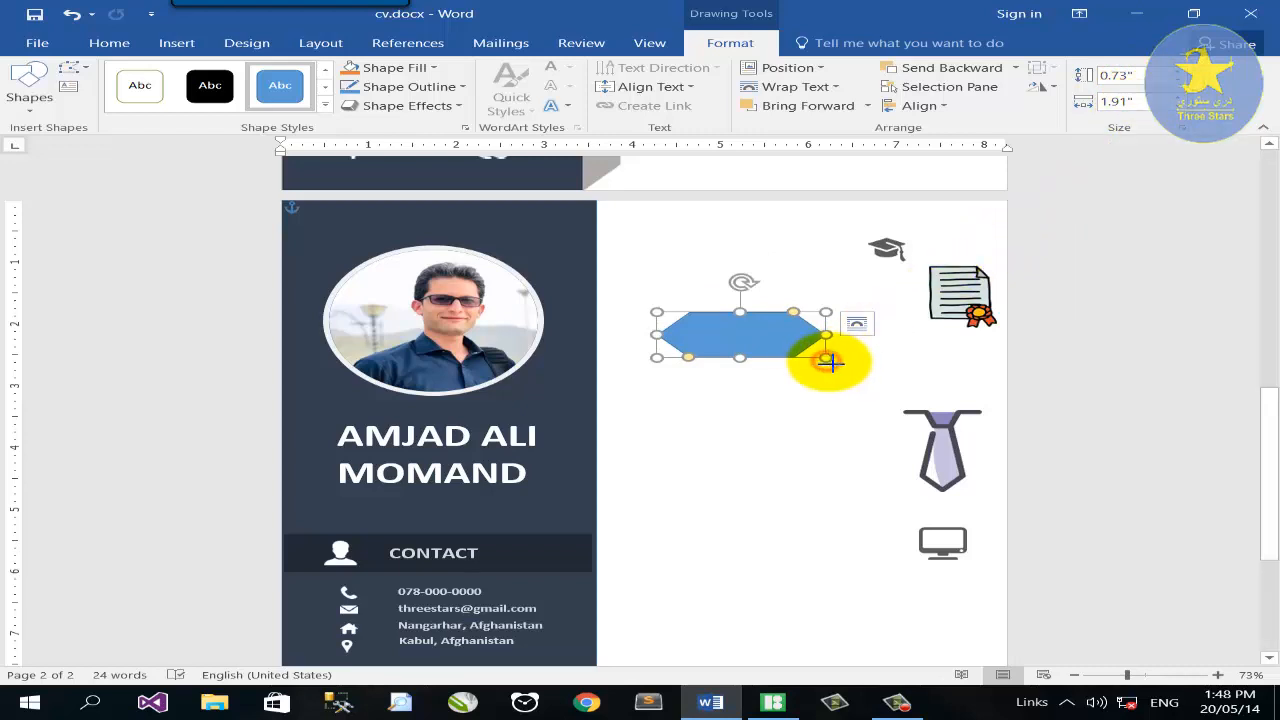
pyautogui.moveTo(830, 362); pyautogui.dragTo(937, 365)
pyautogui.moveTo(812, 329); pyautogui.dragTo(782, 319)
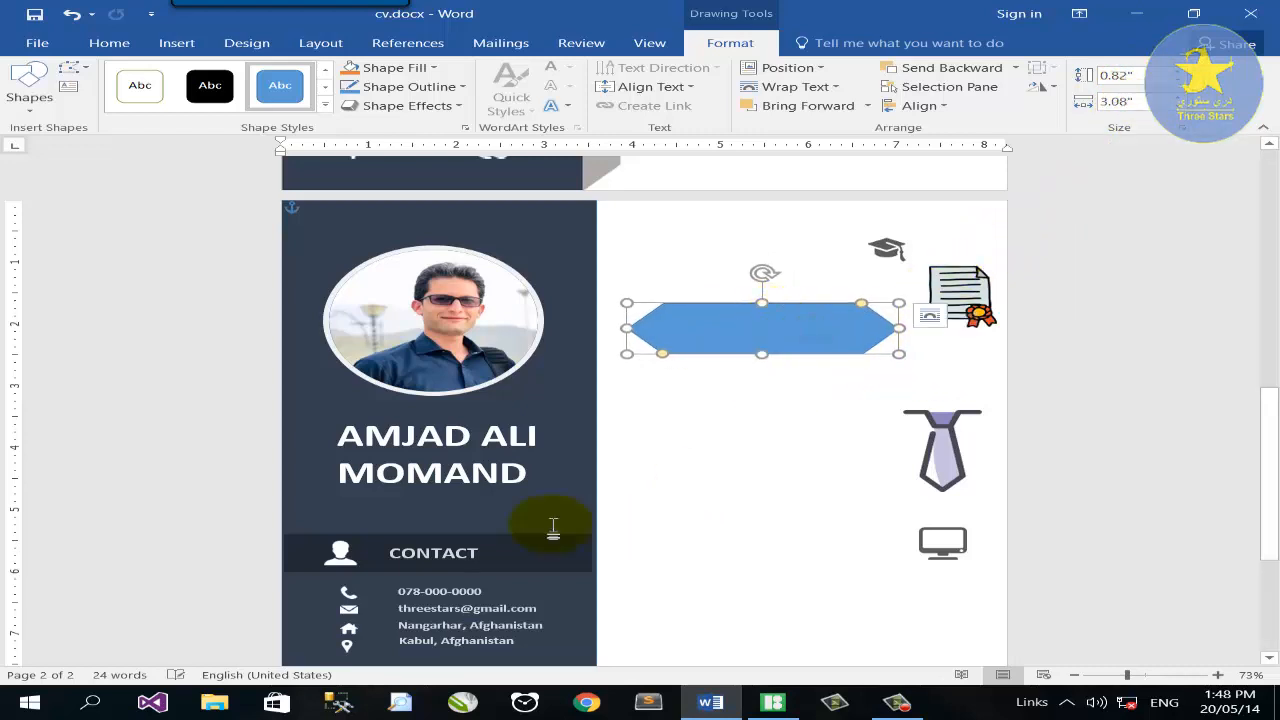
# Copy the phone-number text box onto the hexagon as 20 pt black text and type 'ED'.
pyautogui.click(450, 590)
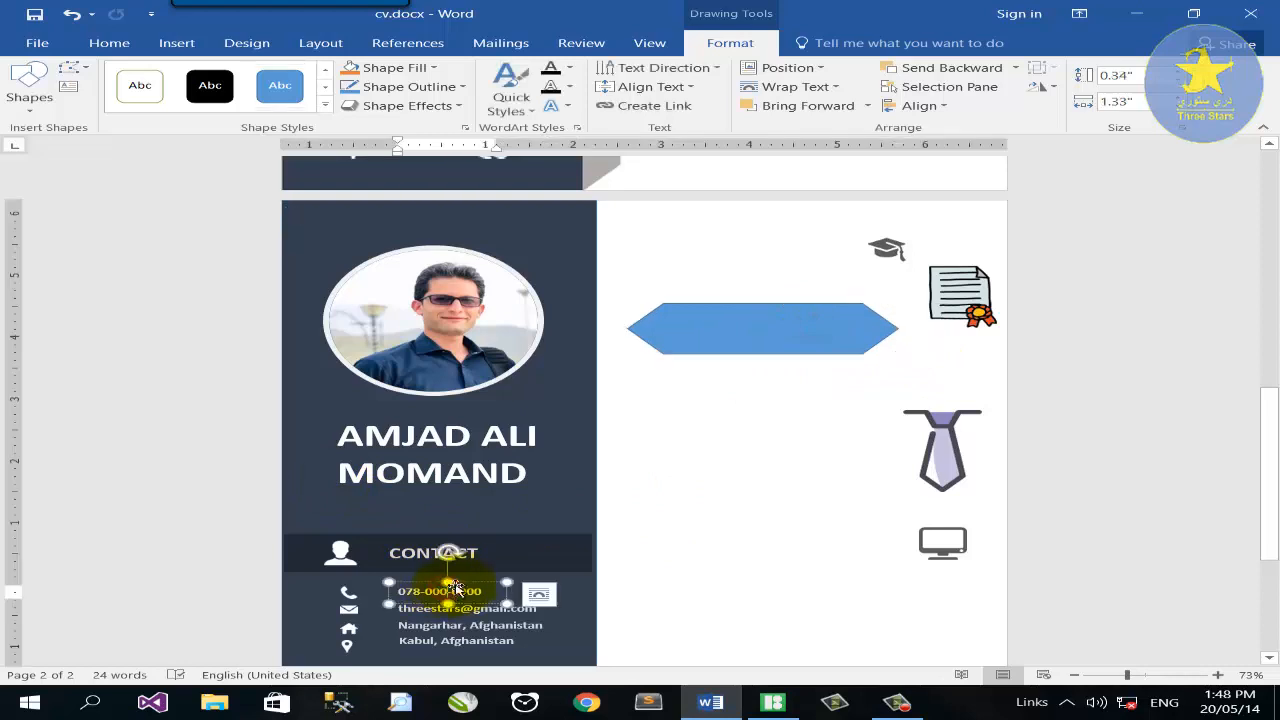
pyautogui.moveTo(701, 424); pyautogui.dragTo(885, 427)
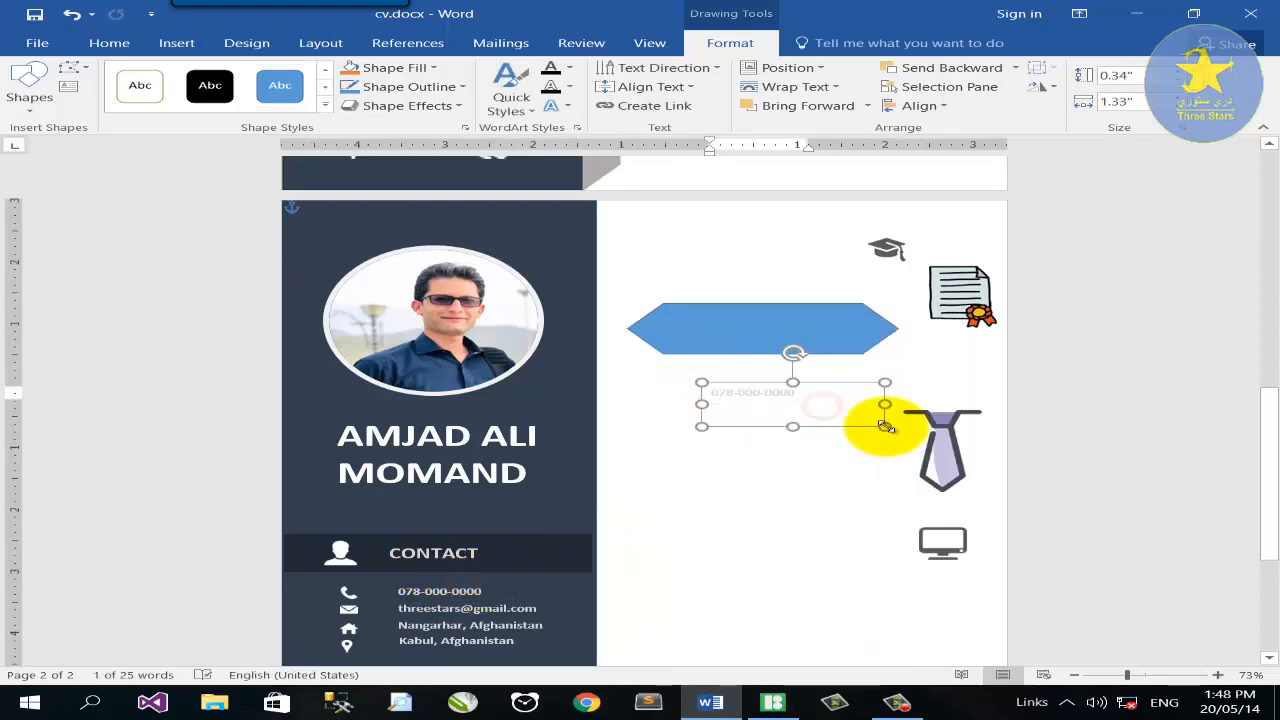
pyautogui.click(109, 43)
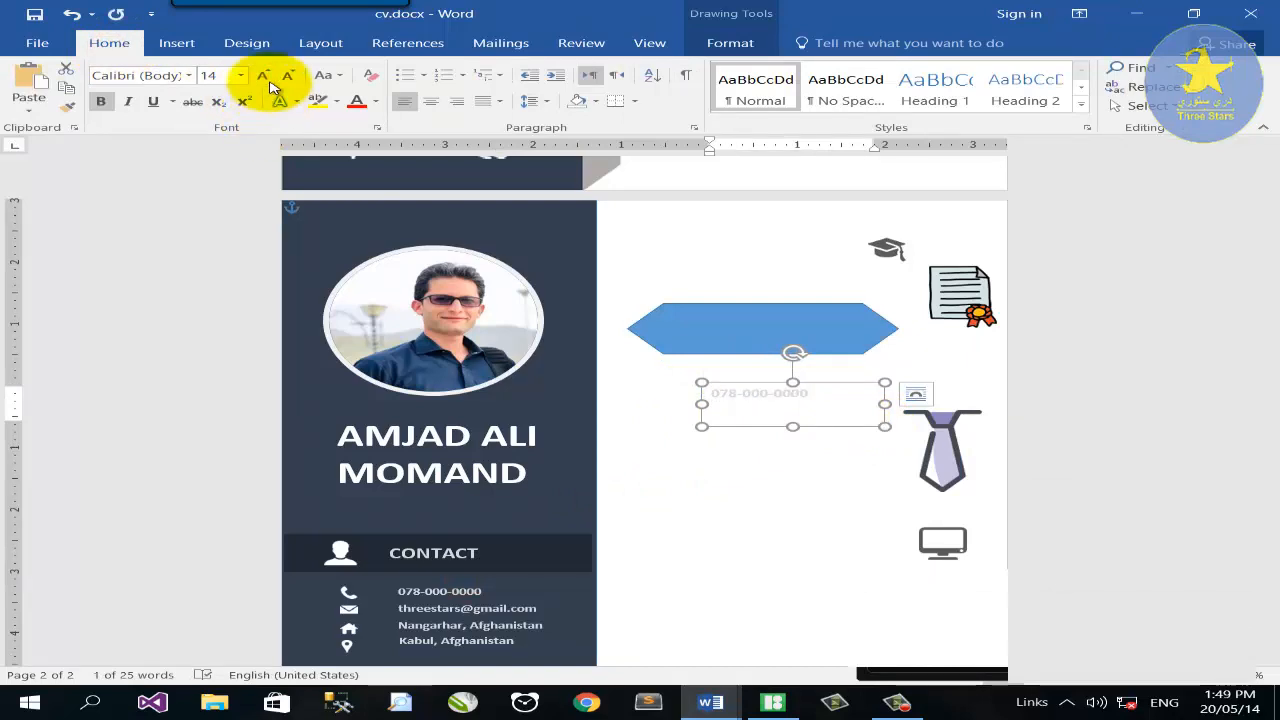
pyautogui.click(241, 75)
pyautogui.click(209, 220)
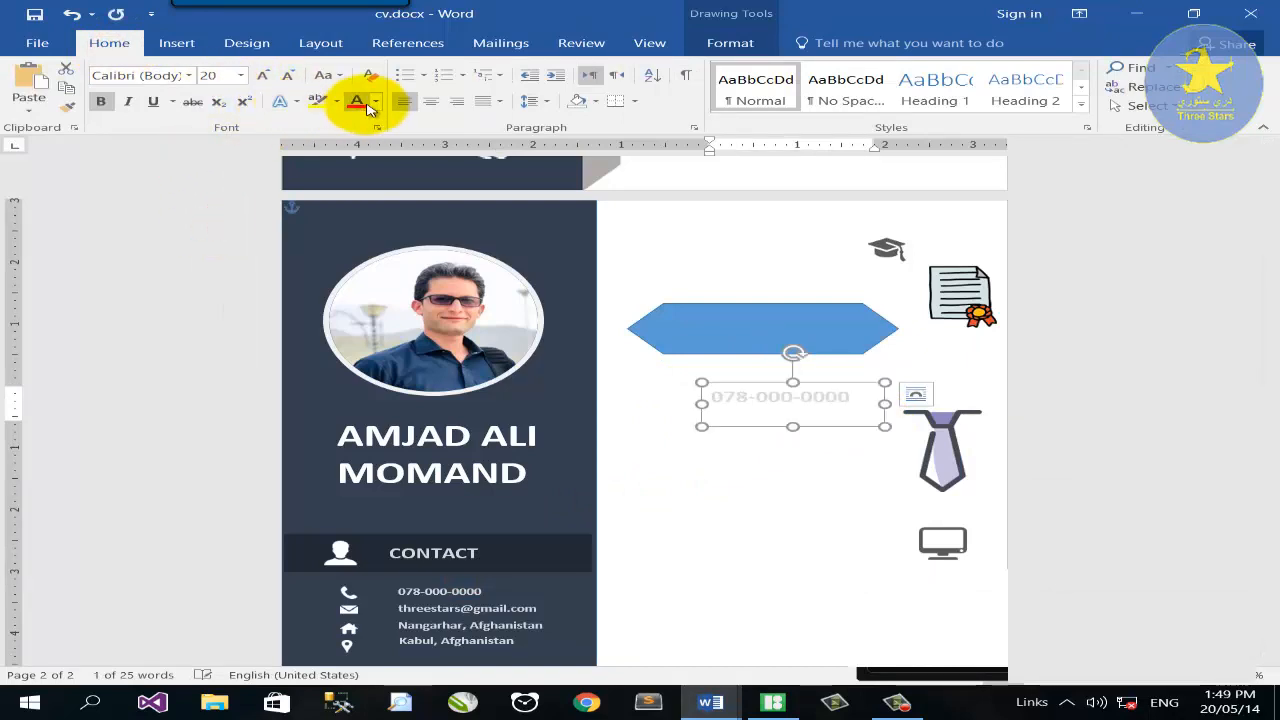
pyautogui.click(375, 101)
pyautogui.click(376, 160)
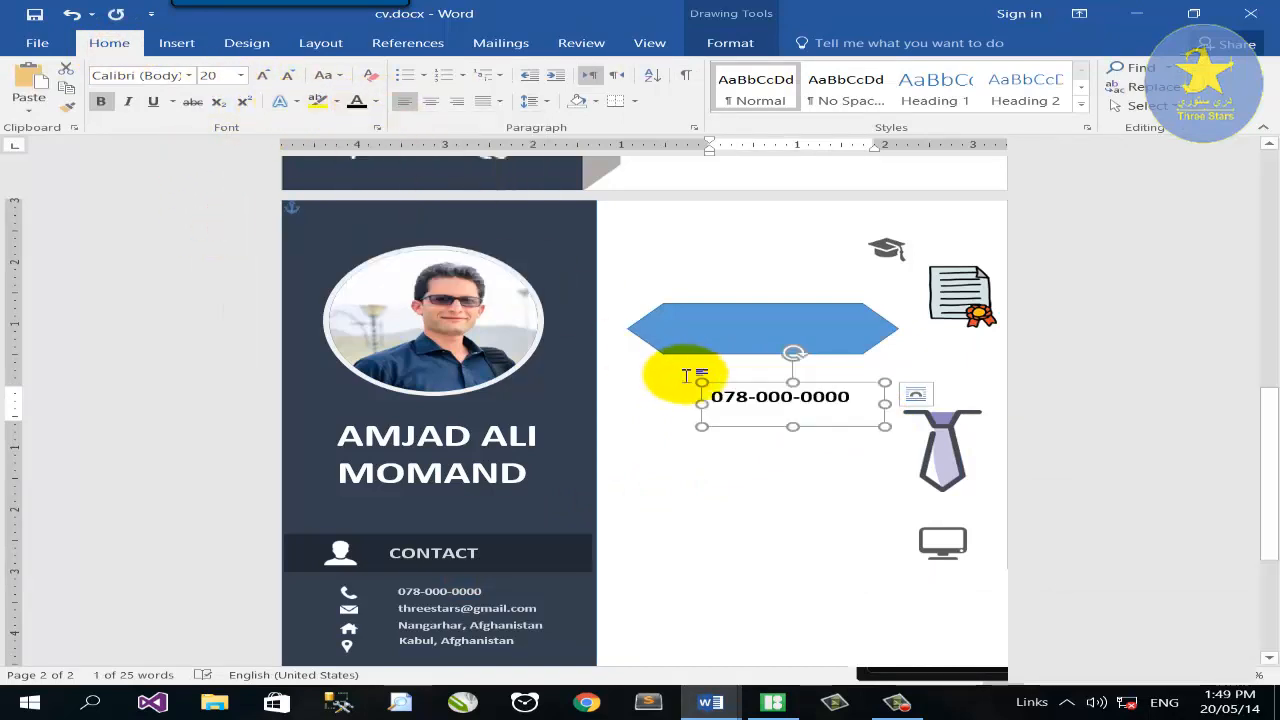
pyautogui.moveTo(727, 389); pyautogui.dragTo(719, 331)
pyautogui.write('ED')
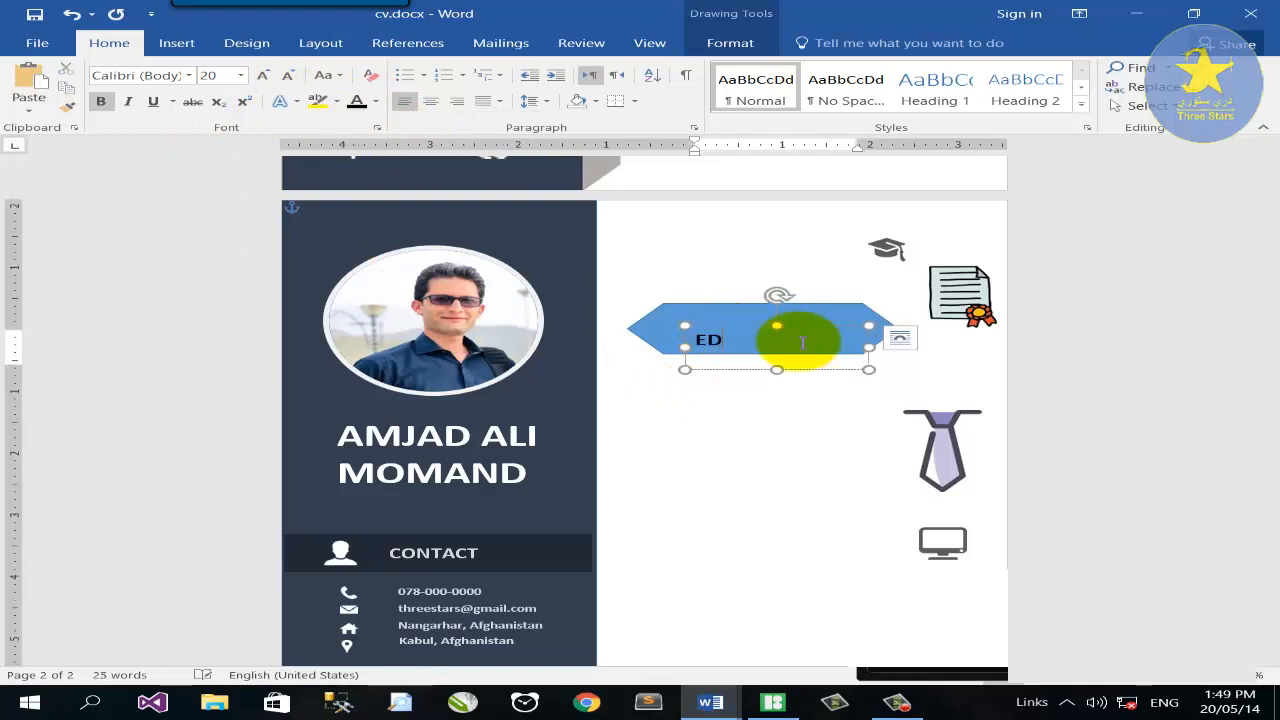